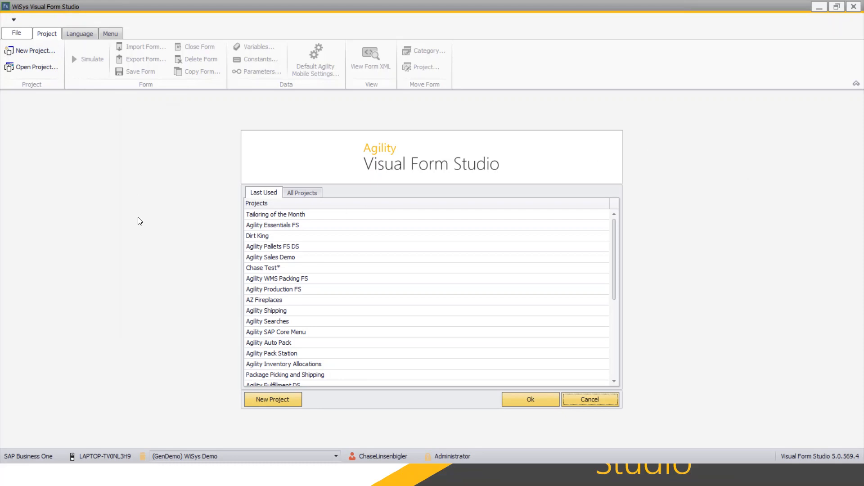
Open the Agility Essentials FS project and load its Sales Order Picking form from the Distribution category
double_click(266, 227)
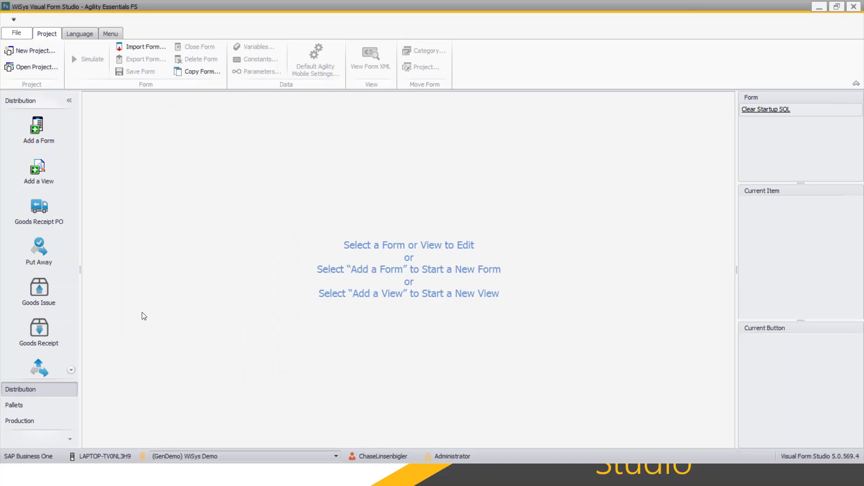
scroll(67, 280, "down", 6)
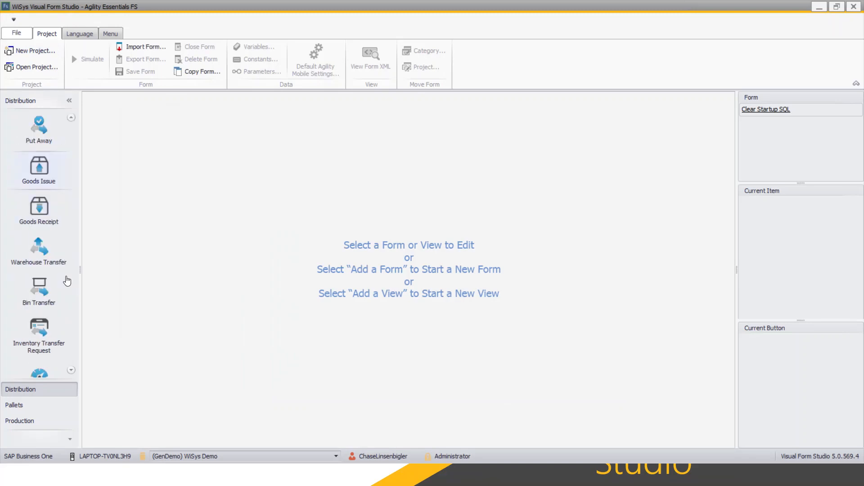
scroll(63, 280, "down", 3)
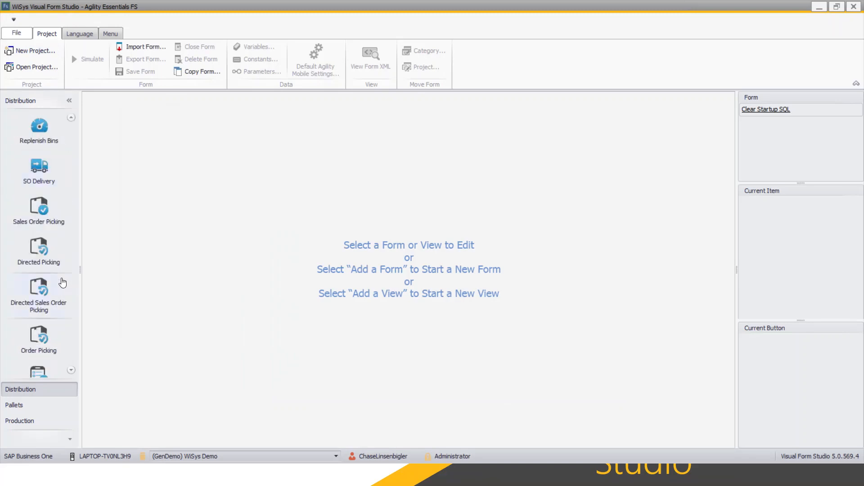
left_click(44, 215)
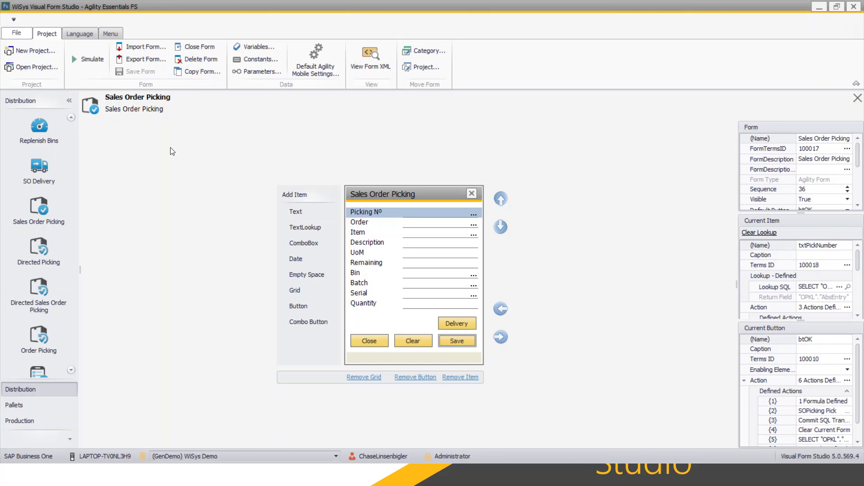
Copy the Sales Order Picking form with "ToM Sales Order Picking" as new name and description, and open the copy
left_click(197, 71)
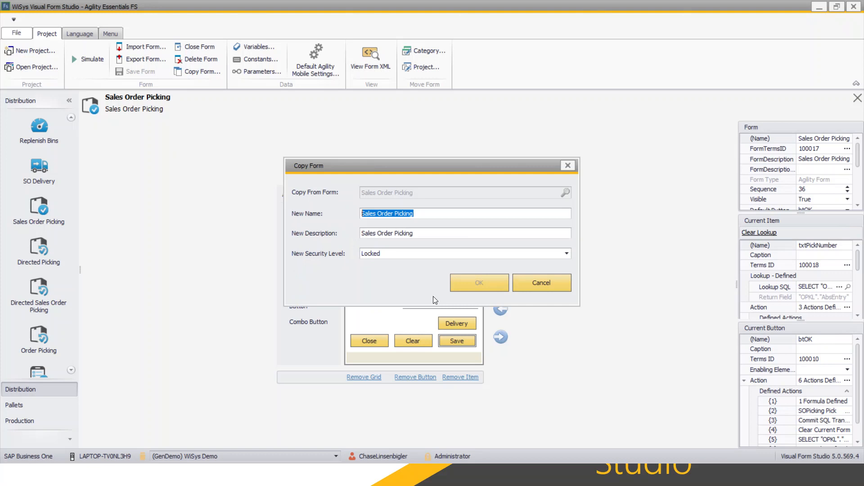
left_click(366, 212)
type("ToM")
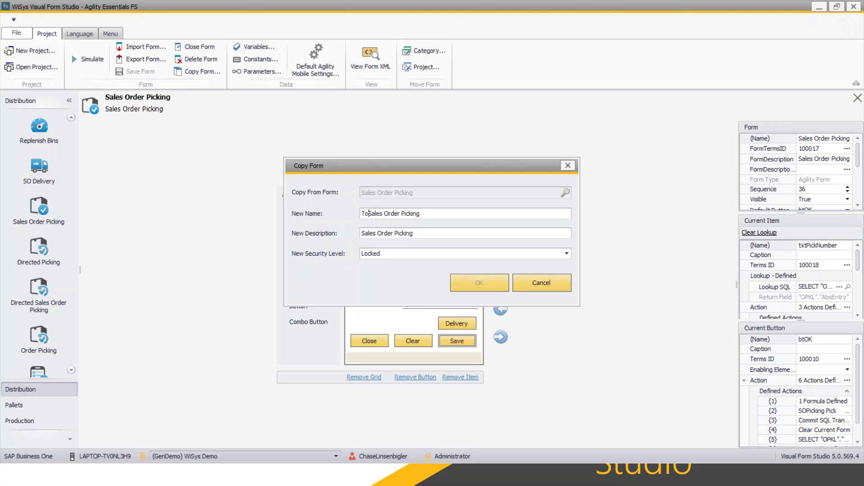
left_click(362, 233)
type("ToM")
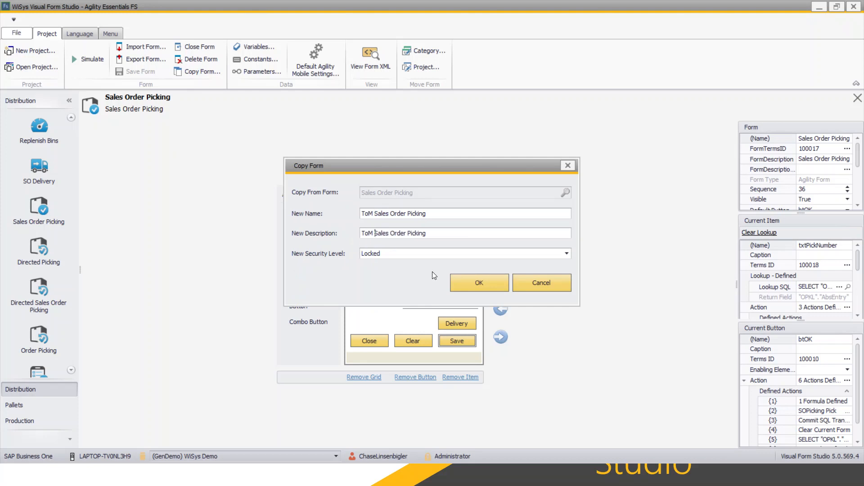
left_click(485, 287)
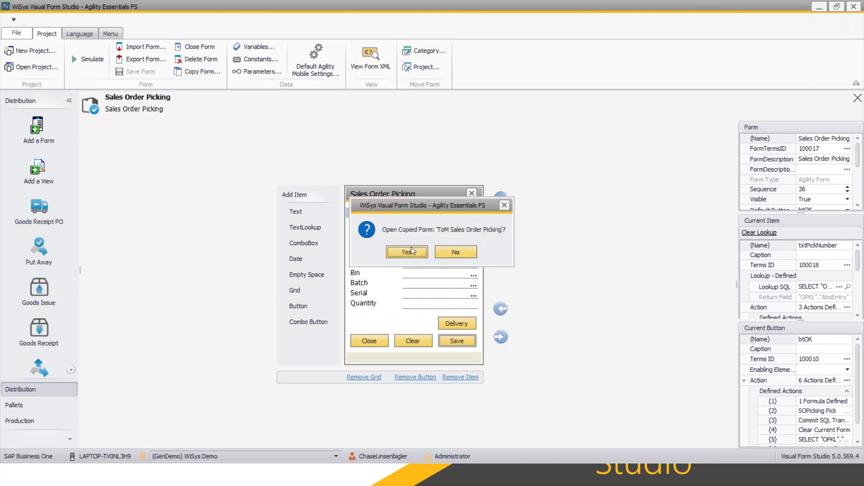
left_click(412, 252)
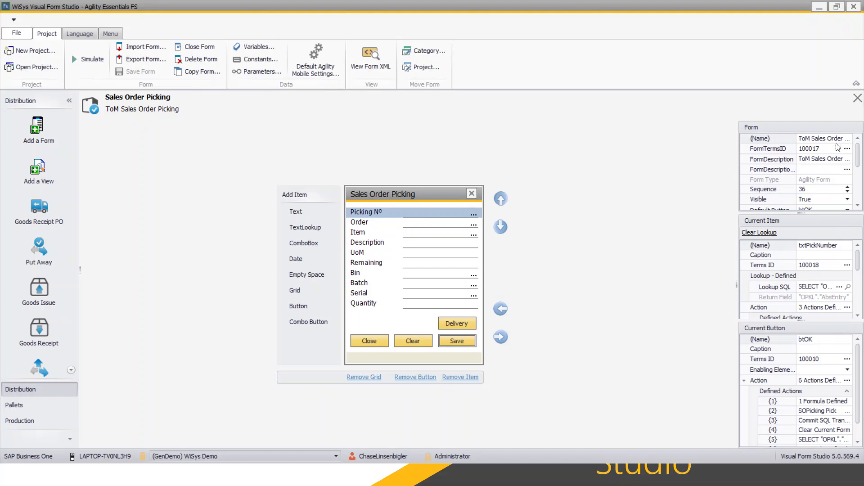
Clear the copied form's FormTermsID so its own name serves as the title, and save the form
left_click(824, 151)
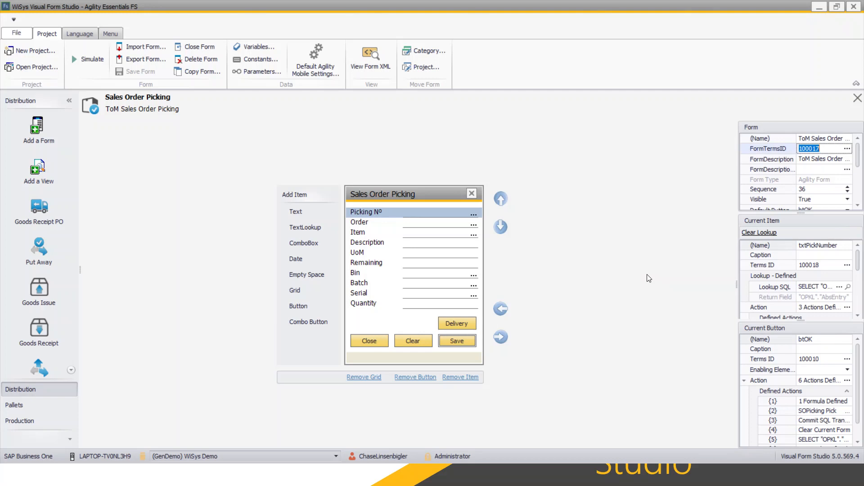
key("BackSpace")
left_click(822, 170)
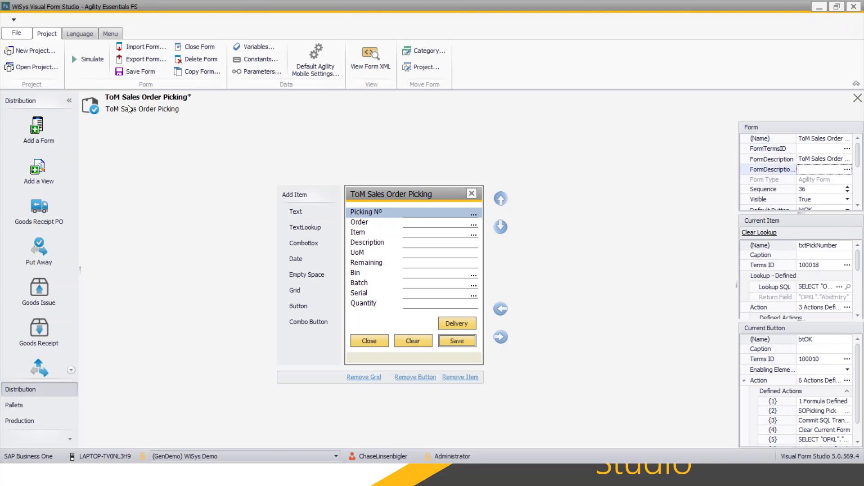
left_click(138, 71)
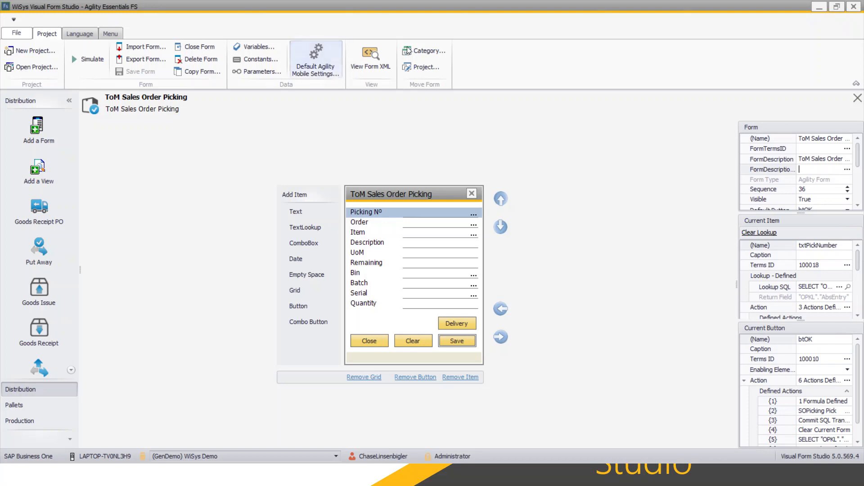
Move the ToM Sales Order Picking form to the Tailoring of the Month project
left_click(422, 65)
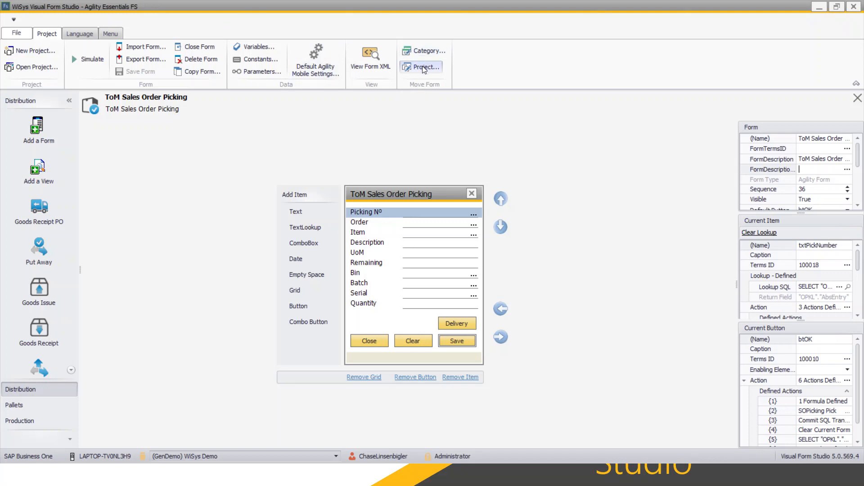
scroll(393, 226, "down", 3)
scroll(393, 226, "down", 6)
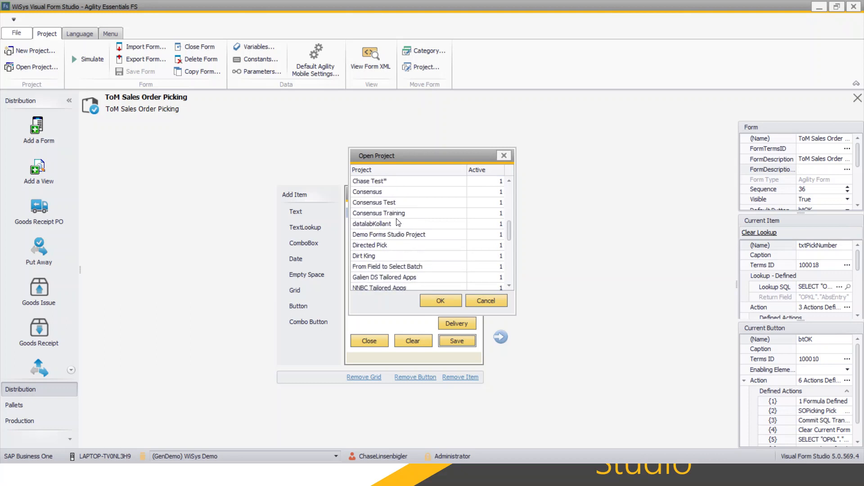
scroll(389, 217, "down", 3)
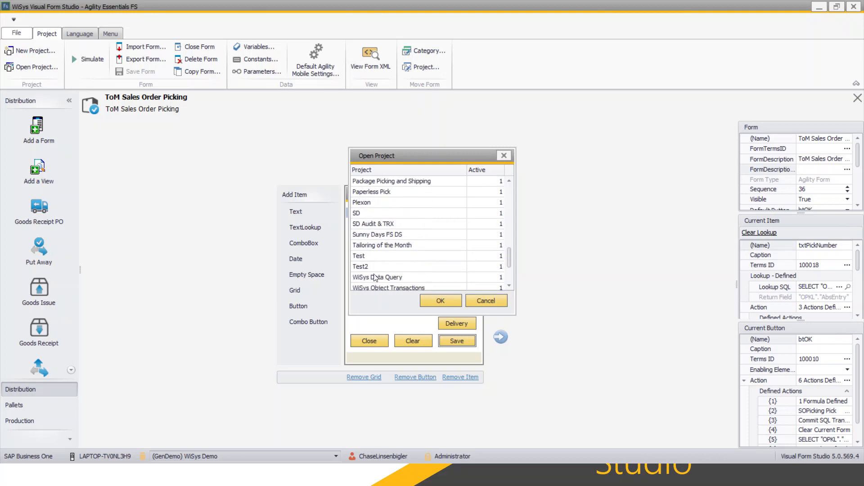
left_click(368, 246)
left_click(435, 301)
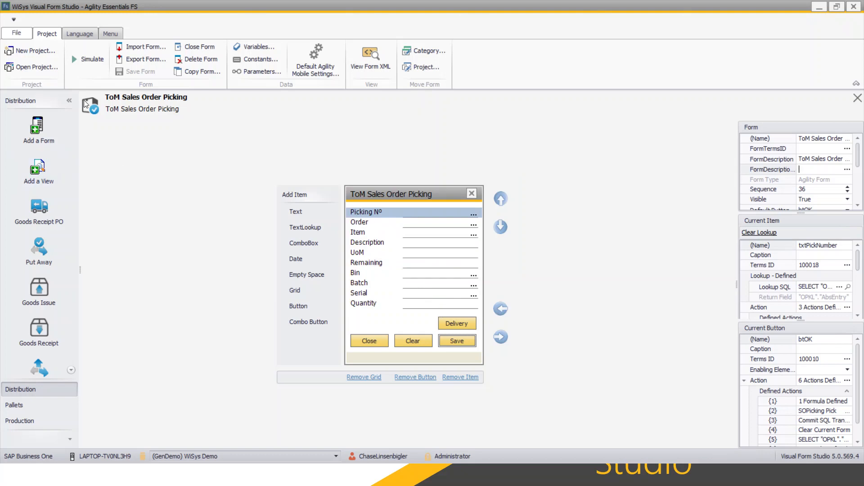
Open the Tailoring of the Month project and load the ToM Sales Order Picking form
left_click(17, 70)
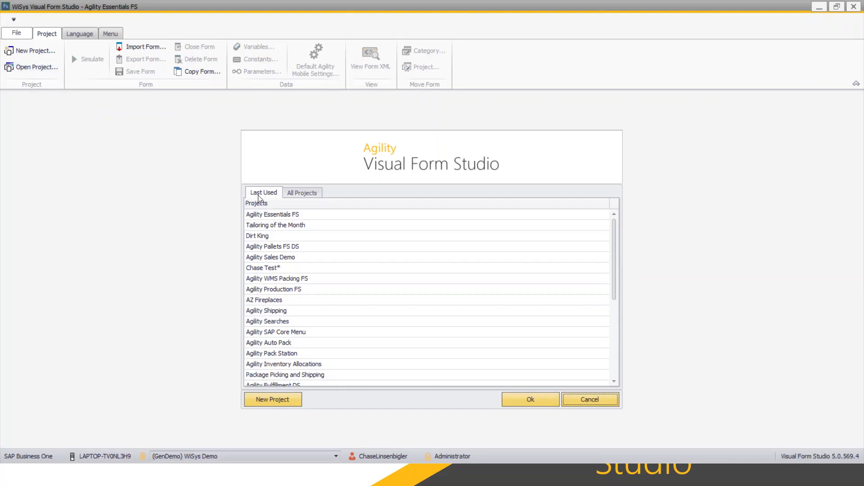
double_click(275, 226)
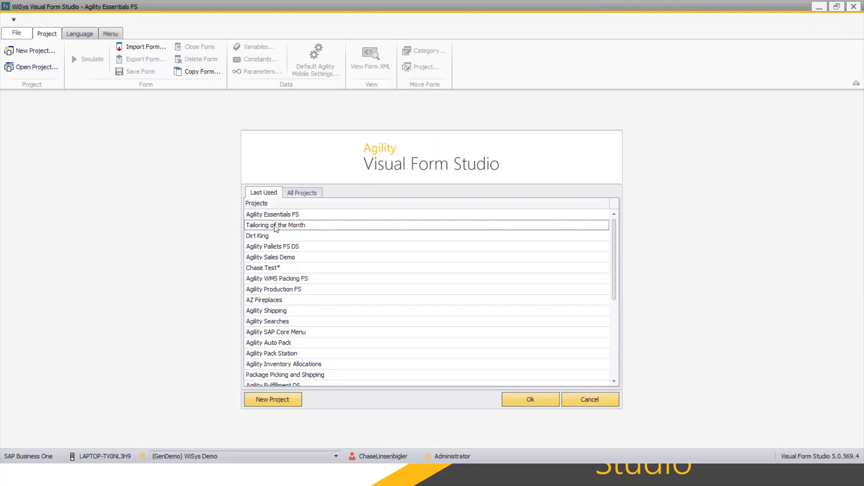
left_click(47, 213)
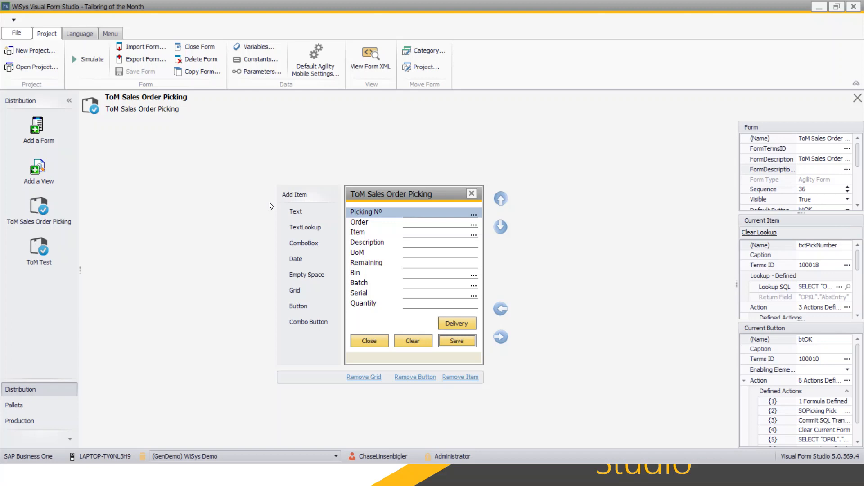
Move the Item field up to the first position on the form, above Picking Nº and Order
left_click(357, 233)
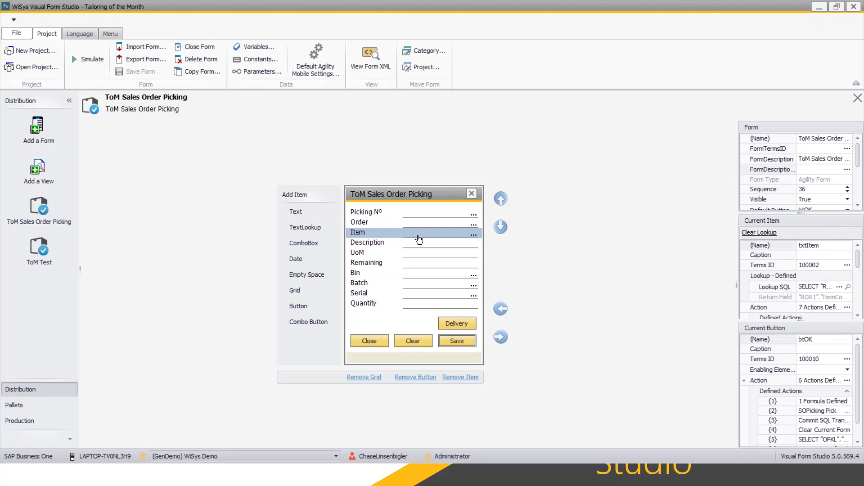
left_click(499, 199)
left_click(499, 199)
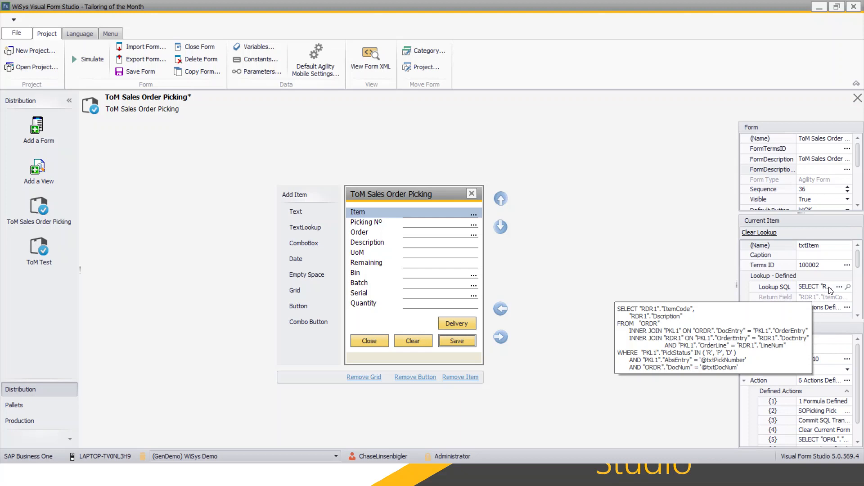
Open the Item field's actions and disable the first two SQL events, sequences 1 and 2
left_click(848, 307)
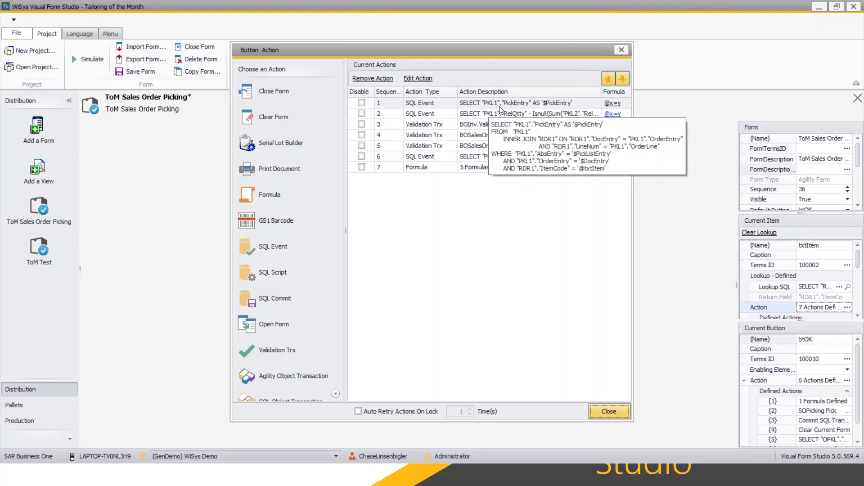
left_click(361, 103)
left_click(362, 113)
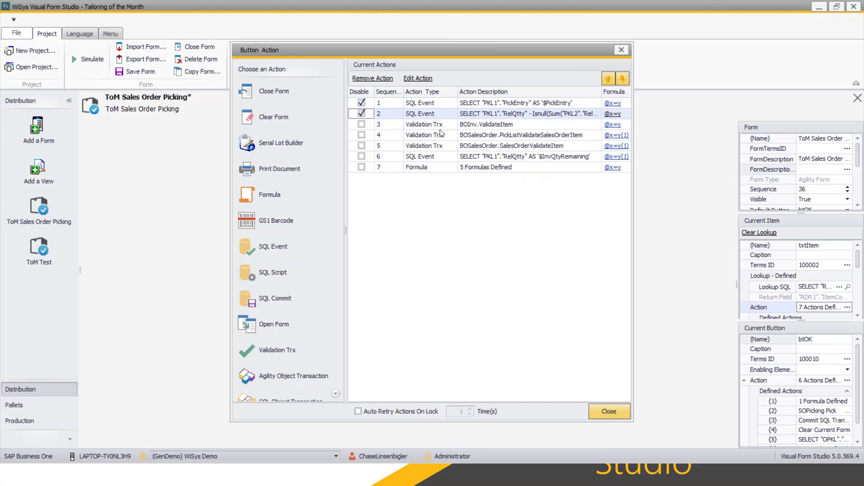
Disable the PickListValidateSalesOrderItem and SalesOrderValidateItem validations and the $InvQtyRemaining SQL event, sequences 4 to 6
left_click(453, 126)
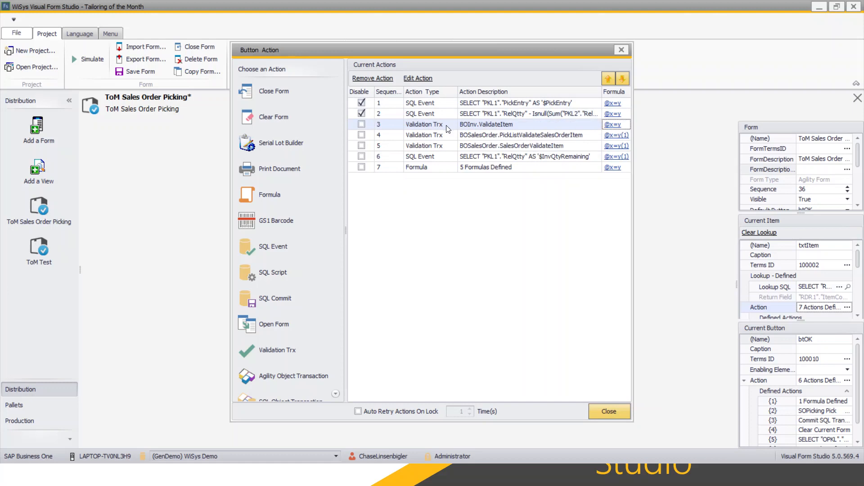
left_click(463, 136)
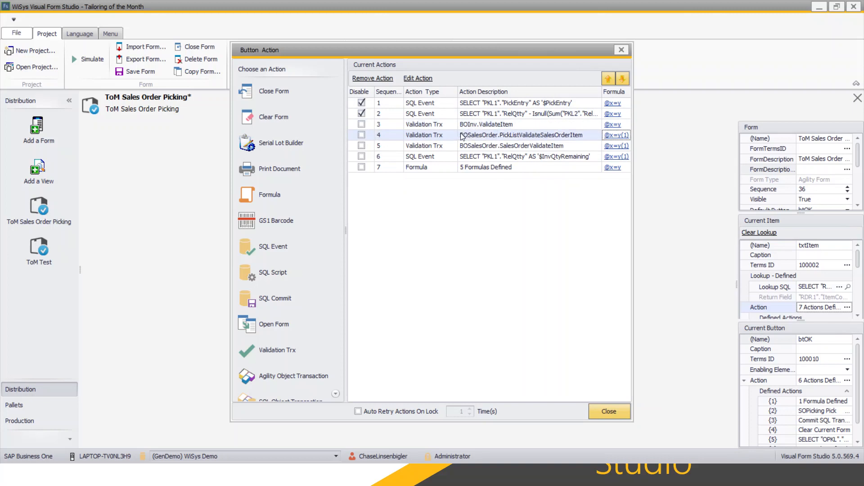
left_click(456, 147)
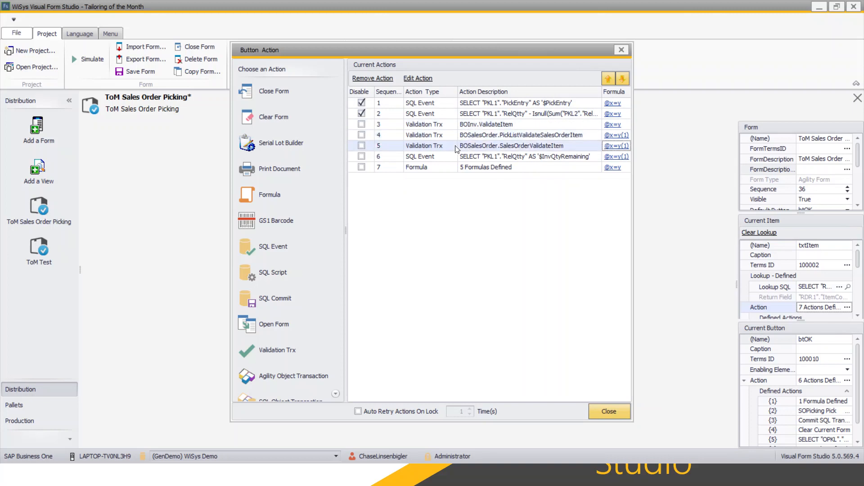
left_click(361, 134)
left_click(361, 145)
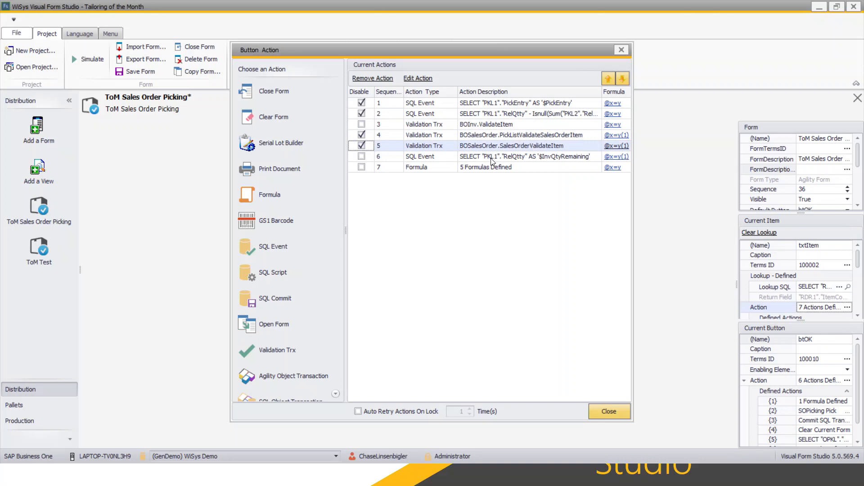
left_click(367, 158)
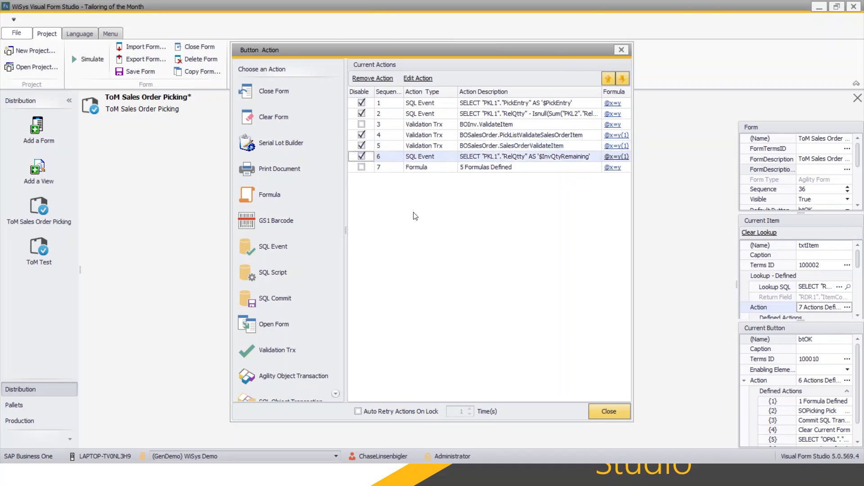
Examine the formulas defined in action 7, including the details of Set txtQtyRemaining, without changing them
left_click(421, 168)
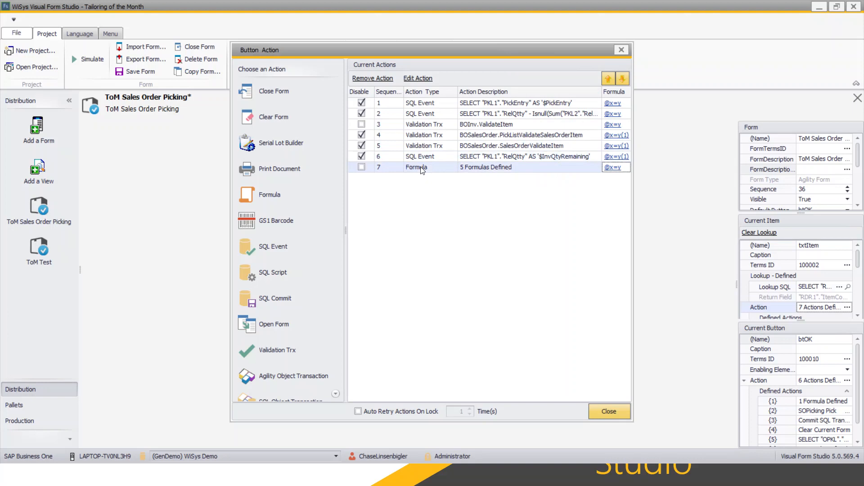
double_click(422, 167)
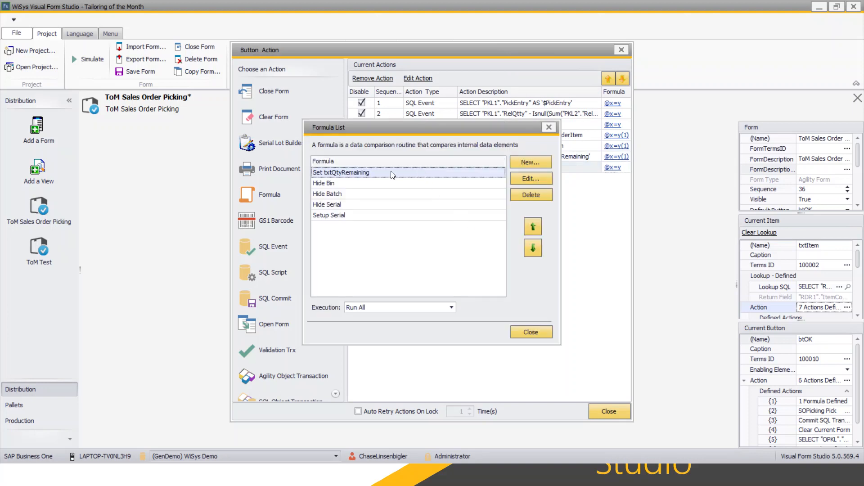
left_click(348, 186)
left_click(347, 195)
left_click(345, 205)
left_click(345, 214)
left_click(341, 185)
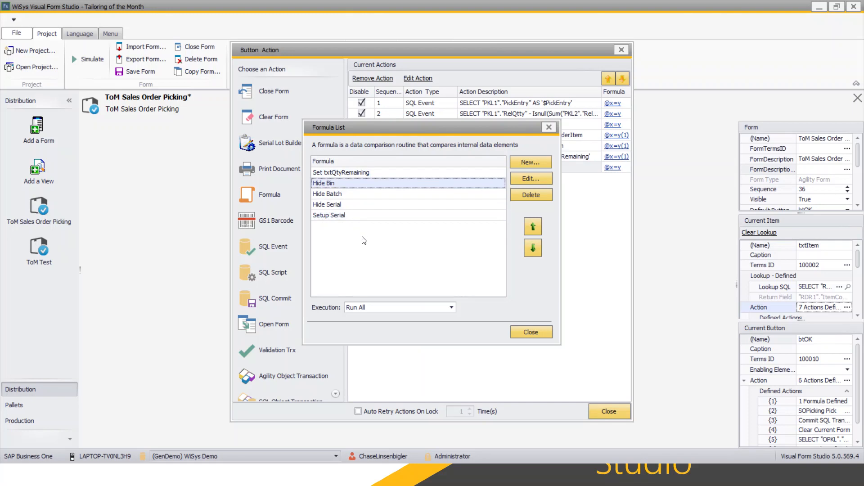
left_click(352, 172)
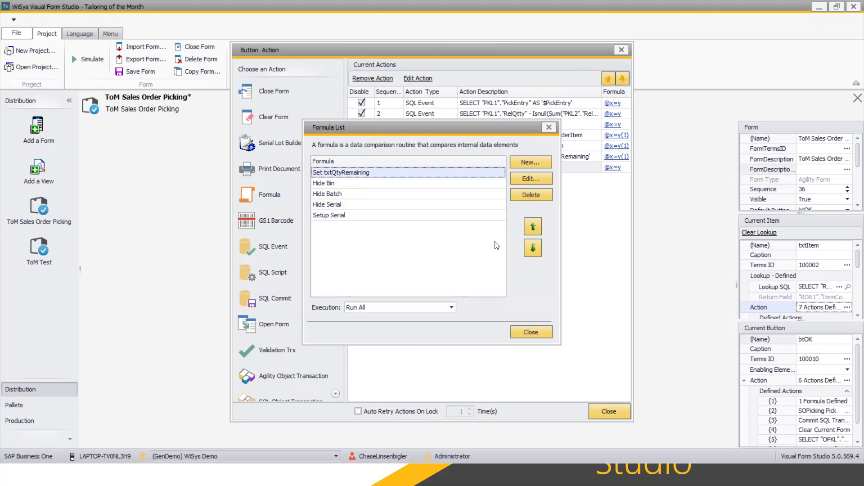
left_click(542, 180)
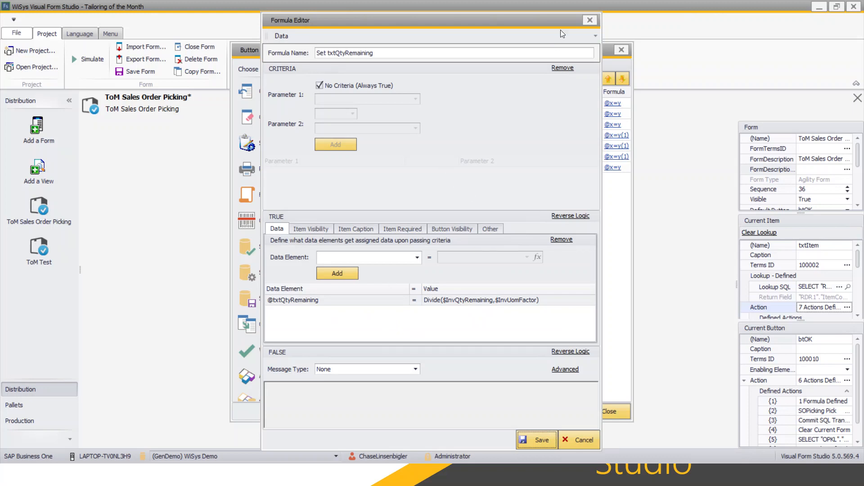
left_click(589, 20)
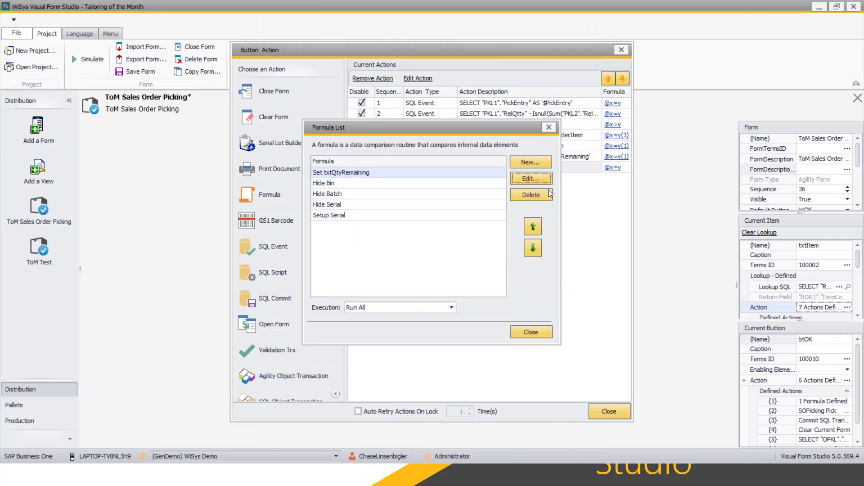
left_click(550, 128)
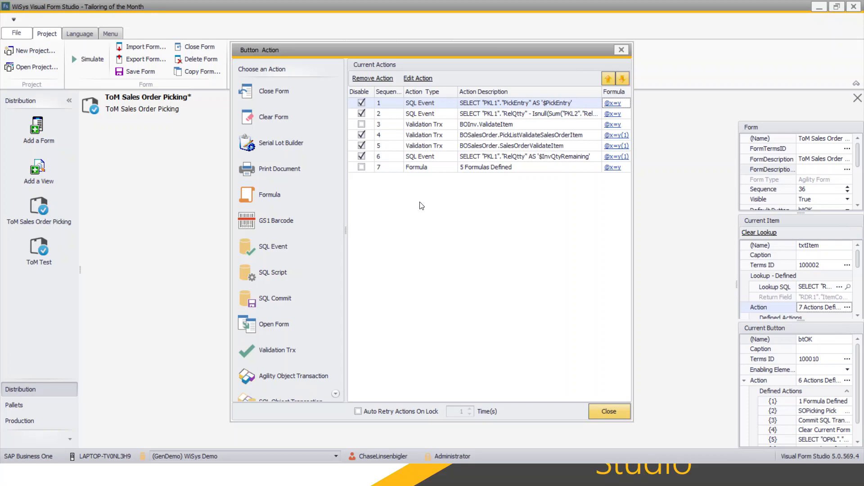
Close the Item field's action list and save the ToM Sales Order Picking form
left_click(620, 51)
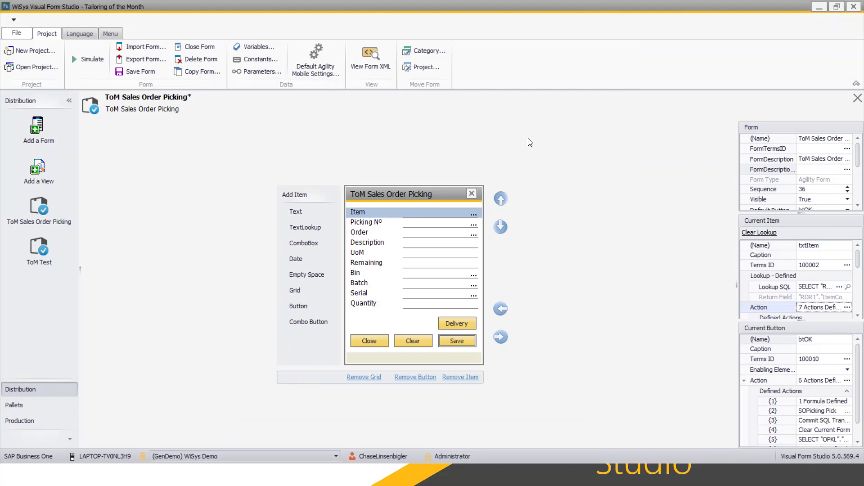
left_click(119, 72)
Replace the Item field's lookup SQL with a query selecting ItemCode, OnOrder and OnHand from OITM where InvntItem = 'Y'
left_click(386, 240)
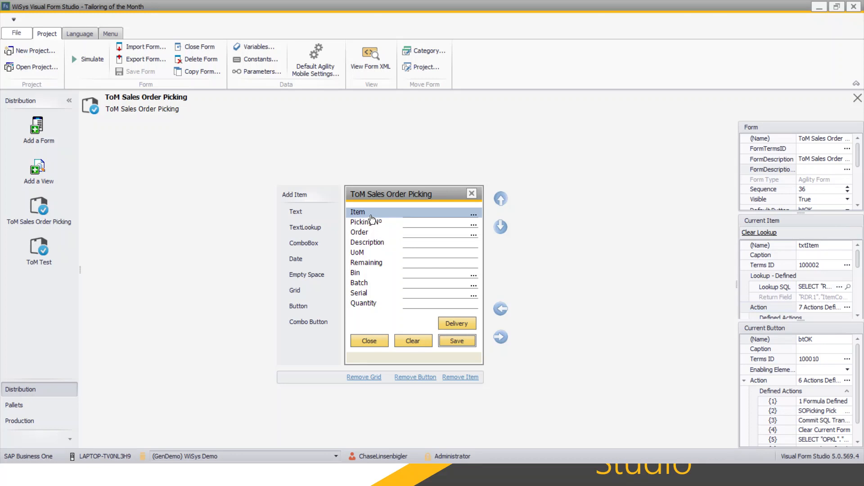
left_click(838, 287)
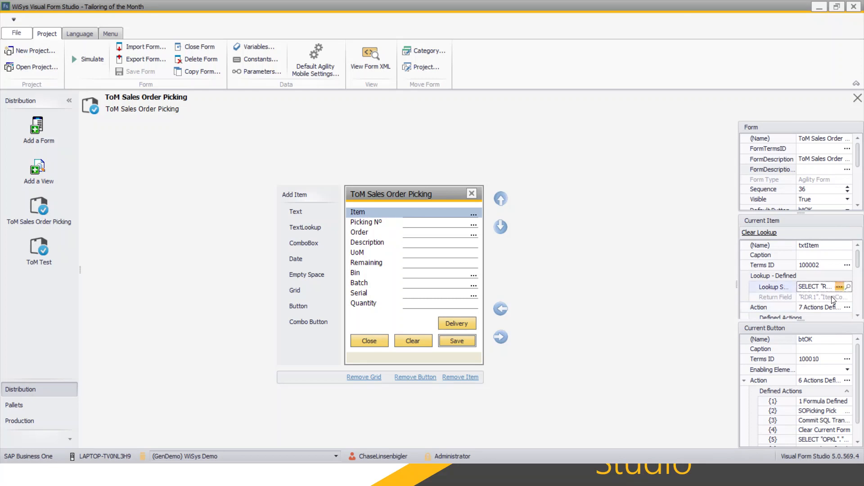
left_click(838, 286)
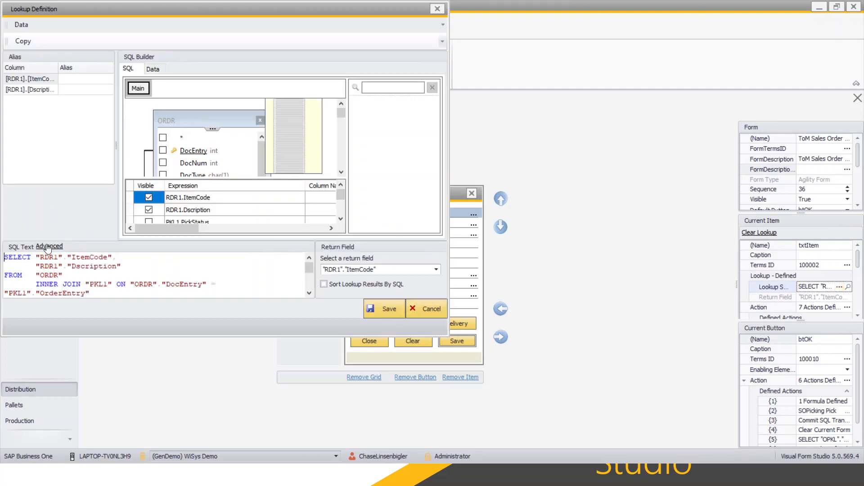
left_click(47, 248)
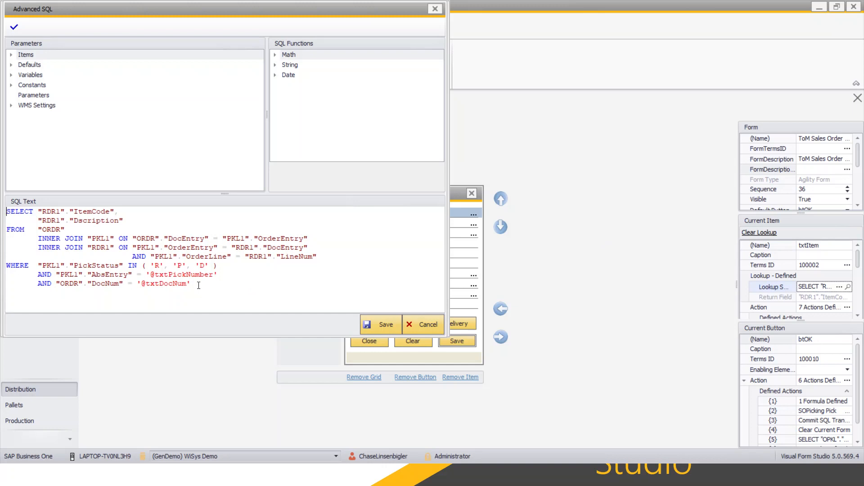
key("ctrl+a")
type("SELECT OITM.ItemCode, OITM.OnOrder, OITM.OnHand  FROM OITM  WHERE OITM.InvntItem = 'Y'")
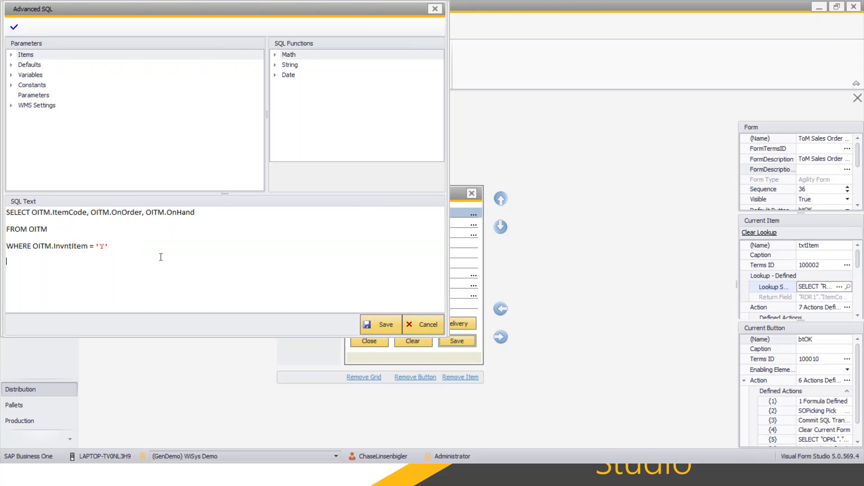
left_click(371, 327)
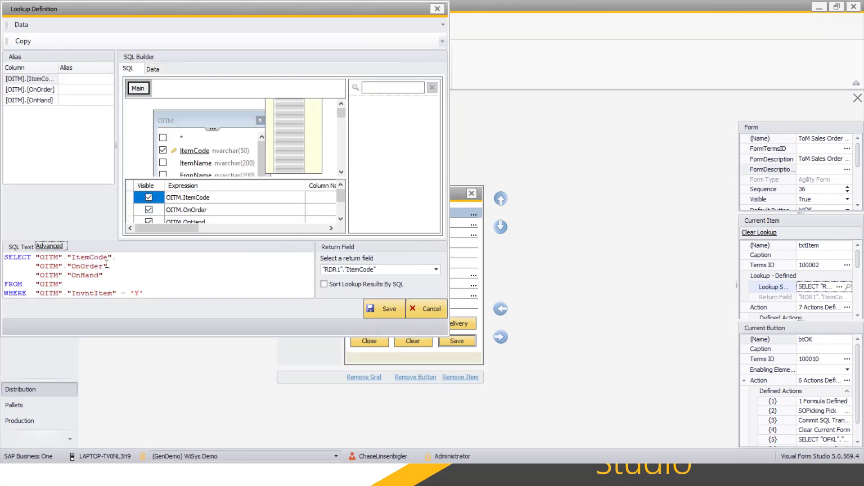
Set the Item lookup's return field to [OITM].[ItemCode], then save the lookup definition and the form
left_click(394, 271)
left_click(366, 279)
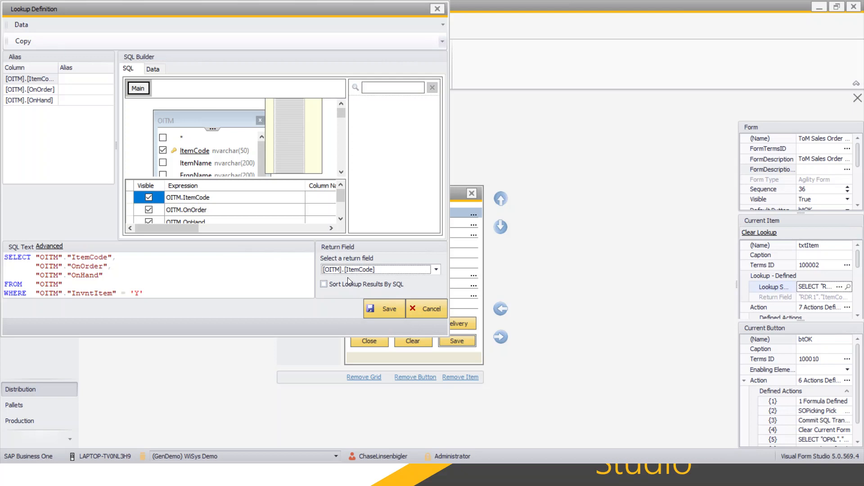
left_click(374, 307)
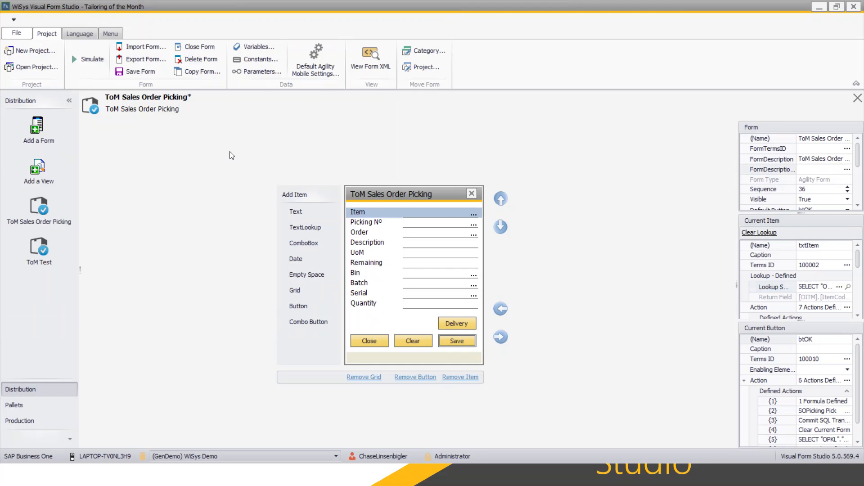
left_click(121, 72)
Simulate the form and look through the Item lookup's item codes, On Order and On Hand columns, then close the simulation
left_click(96, 63)
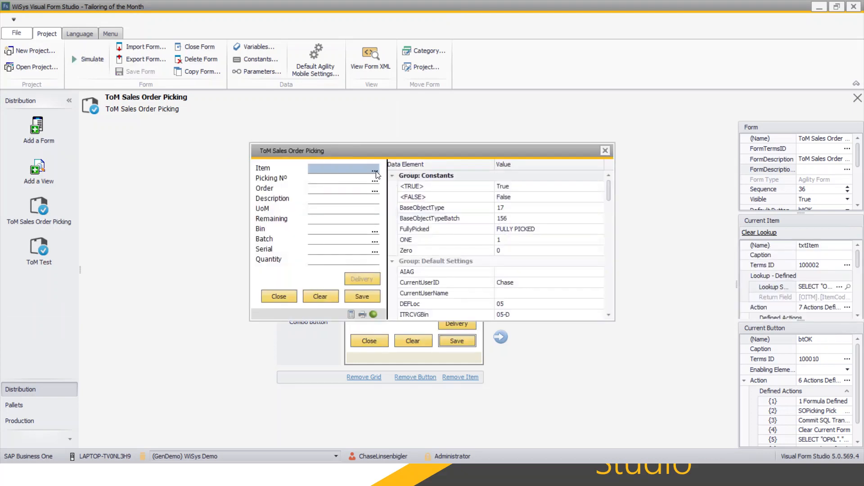
left_click(375, 171)
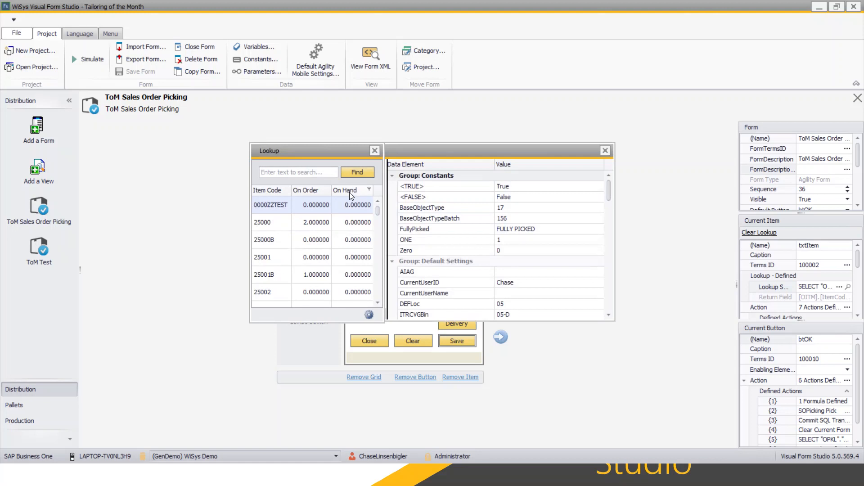
scroll(342, 247, "down", 2)
scroll(337, 246, "down", 2)
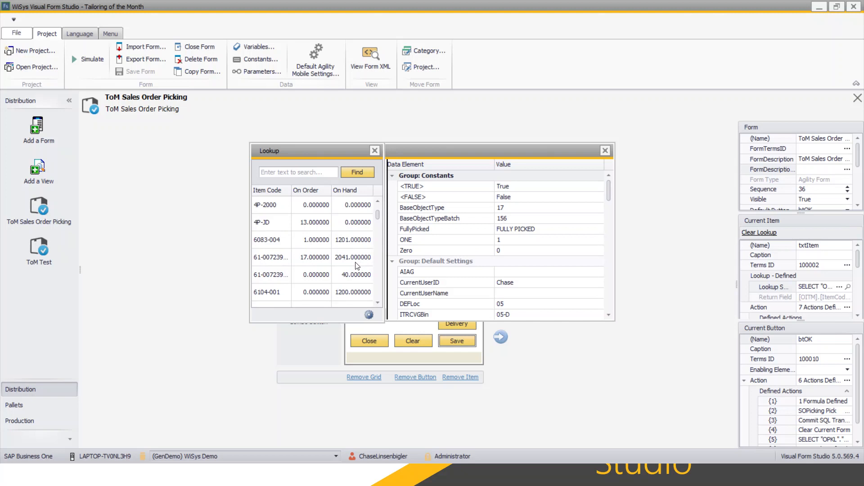
scroll(357, 266, "up", 3)
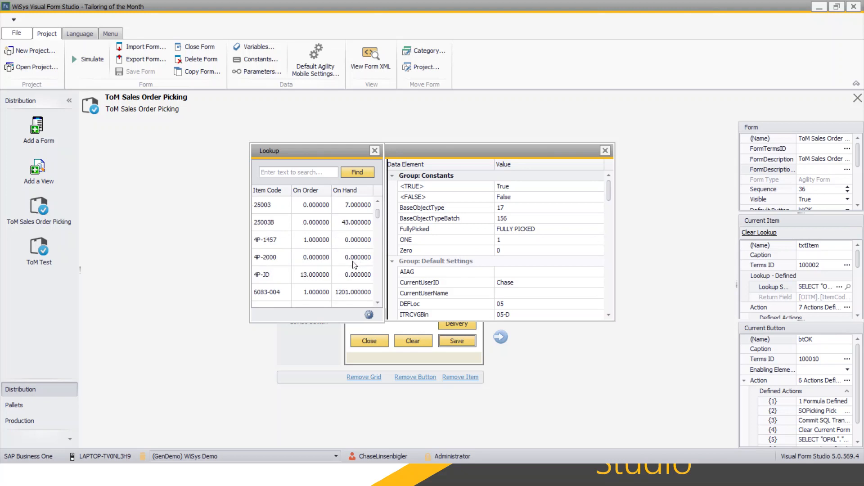
left_click(374, 151)
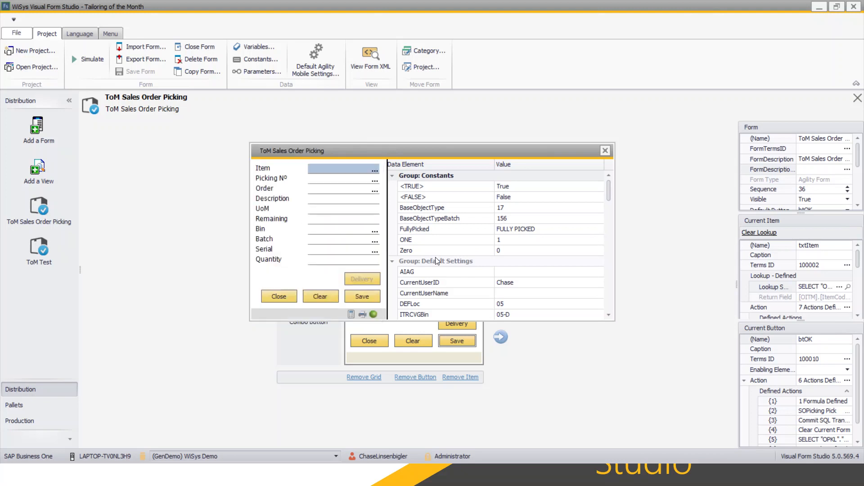
left_click(606, 151)
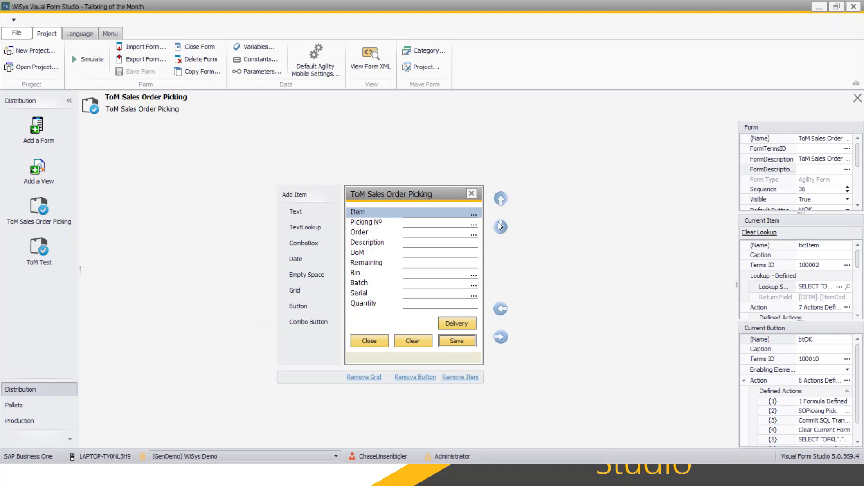
left_click(388, 227)
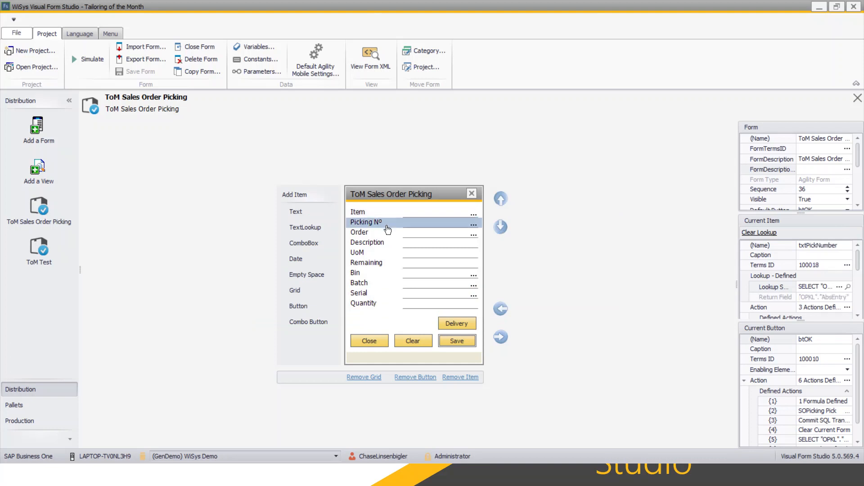
left_click(839, 287)
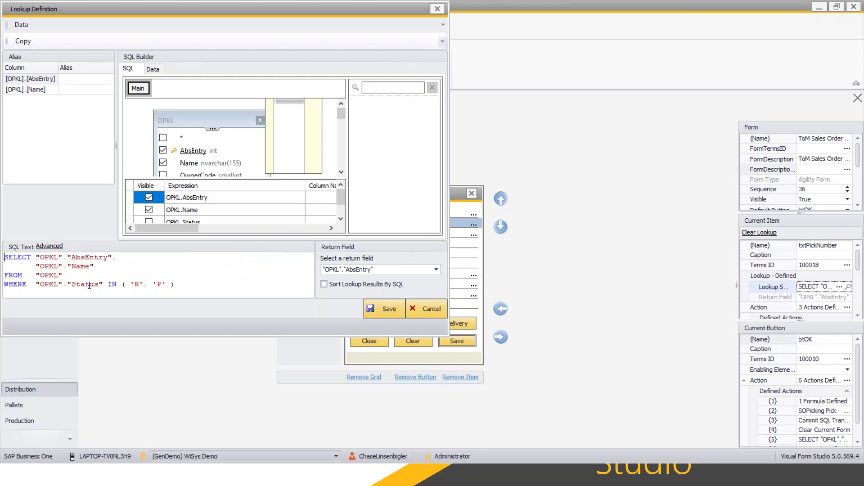
left_click(49, 246)
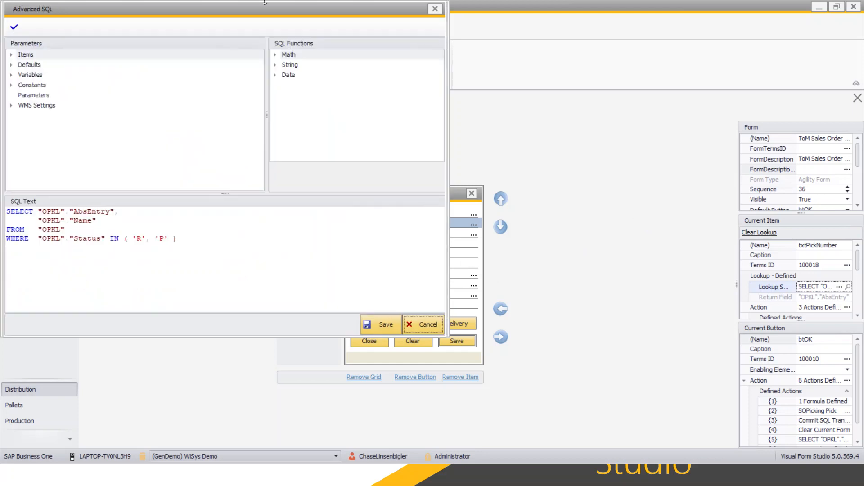
left_click_drag(257, 13, 319, 48)
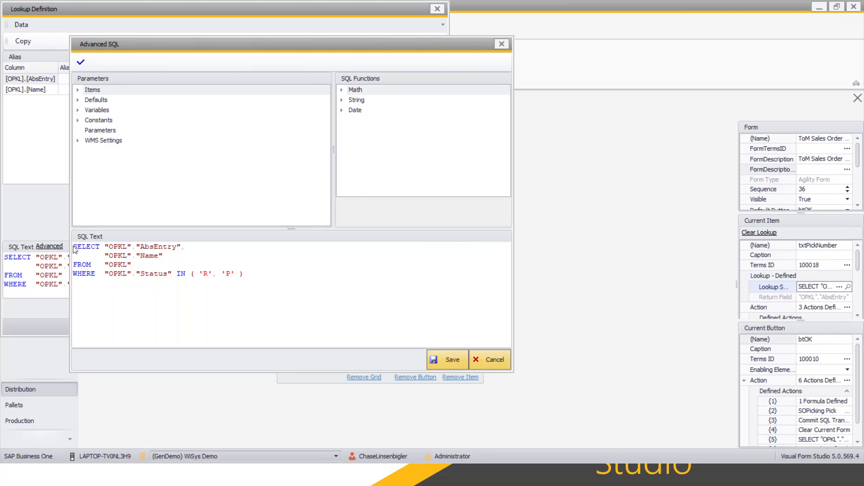
left_click_drag(72, 246, 293, 289)
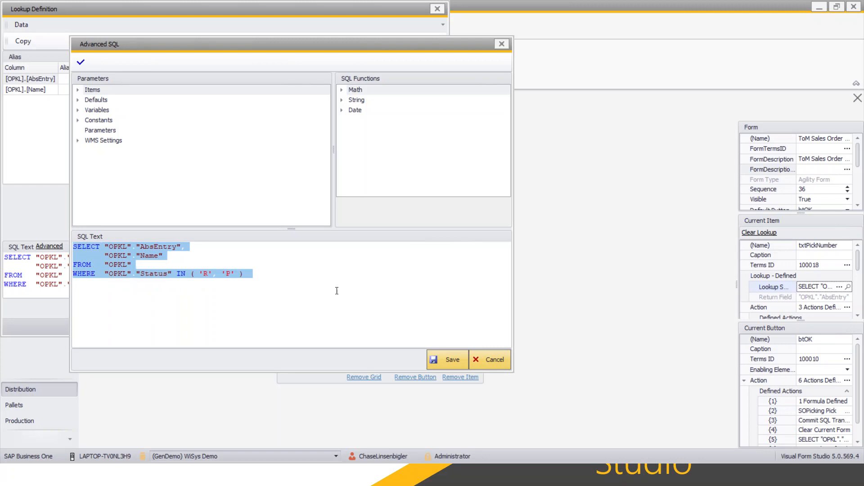
type("SELECT DISTINCT \"OPKL\".\"AbsEntry\",                 \"OPKL\".\"Name\" FROM   \"OPKL\"        INNER JOIN \"PKL1\" ON \"OPKL\".\"AbsEntry\" = \"PKL1\".\"AbsEntry\"        INNER JOIN \"ORDR\" ON \"ORDR\".\"DocEntry\" = \"PKL1\".\"OrderEntry\"        INNER JOIN \"RDR1\" ON \"RDR1\".\"DocEntry\" = \"ORDR\".\"DocEntry\" WHERE  \"OPKL\".\"Status\" IN ( 'R', 'P' )        AND \"RDR1\".\"ItemCode\" = '@txtItem'")
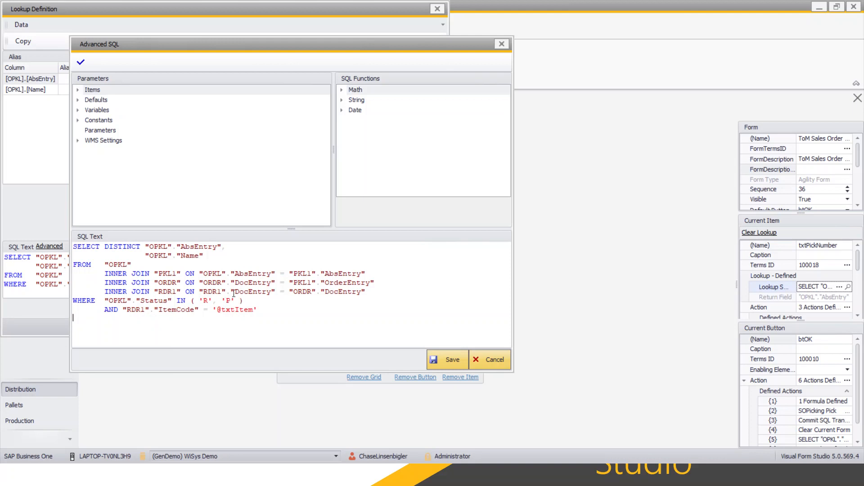
left_click_drag(164, 44, 319, 33)
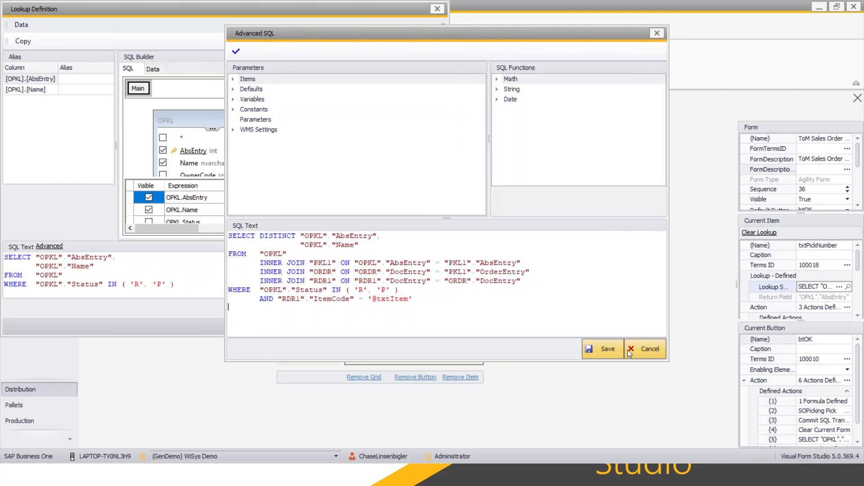
left_click(606, 349)
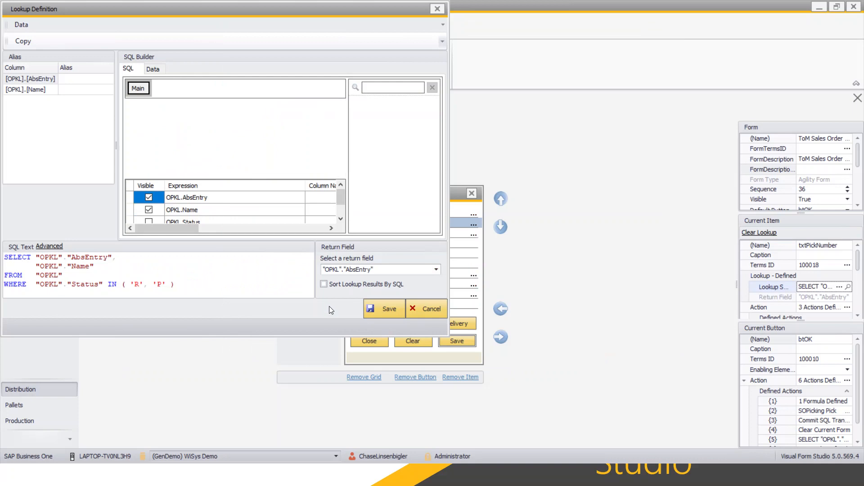
Set the Picking Nº lookup's return field to [OPKL].[AbsEntry], then save the lookup definition and the form
left_click(362, 270)
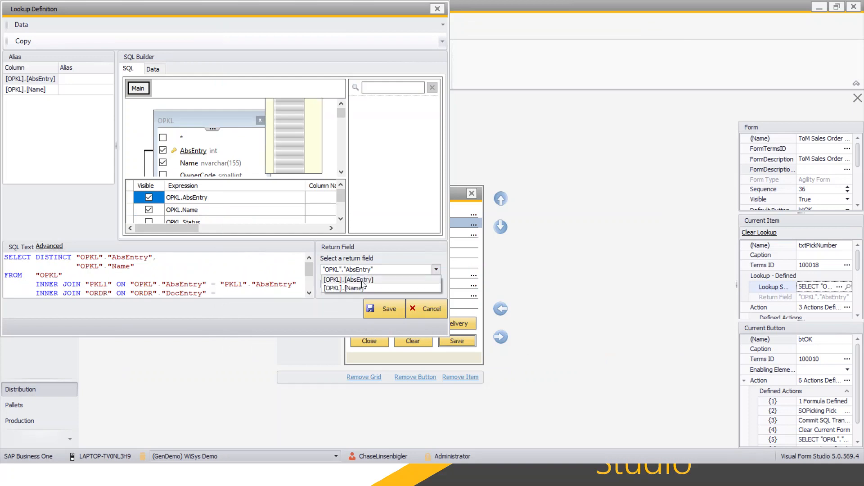
left_click(362, 280)
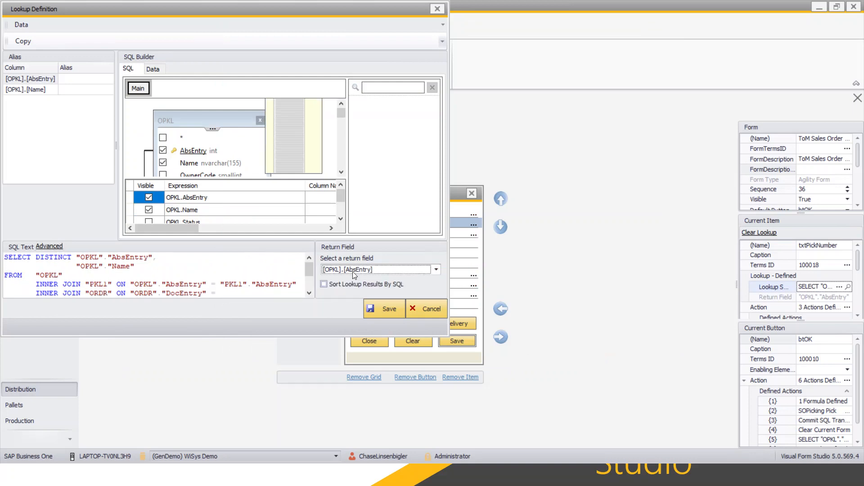
scroll(220, 284, "down", 1)
scroll(220, 284, "down", 2)
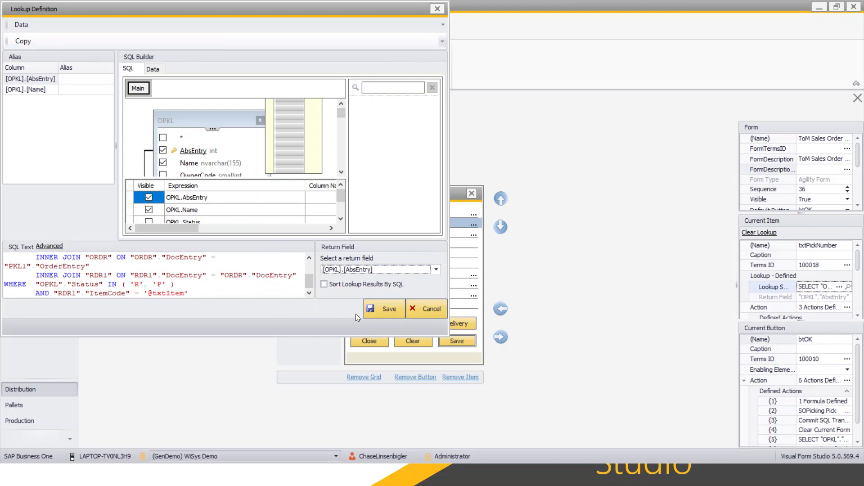
left_click(376, 309)
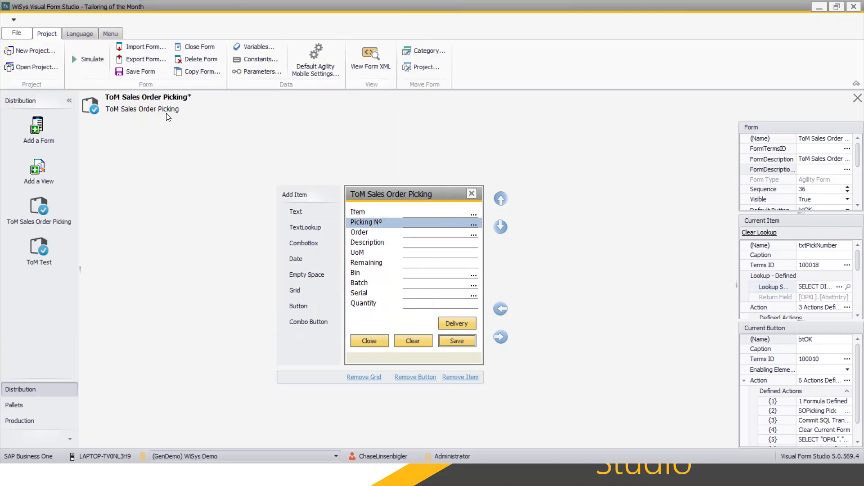
left_click(135, 72)
Simulate the form again, check the Item lookup and enter A00001 as the item
left_click(92, 59)
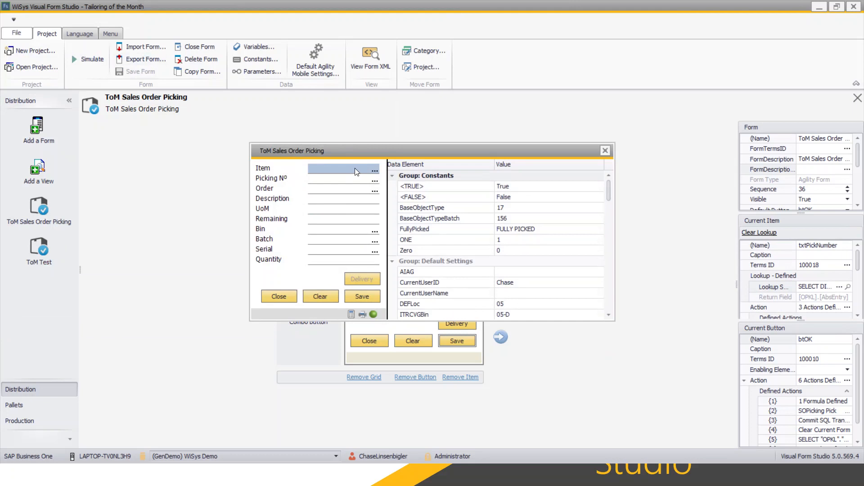
left_click(375, 171)
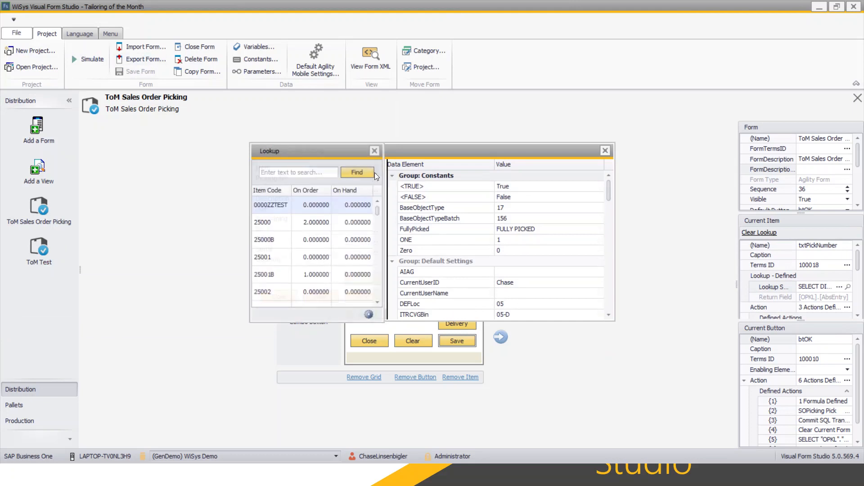
left_click(375, 151)
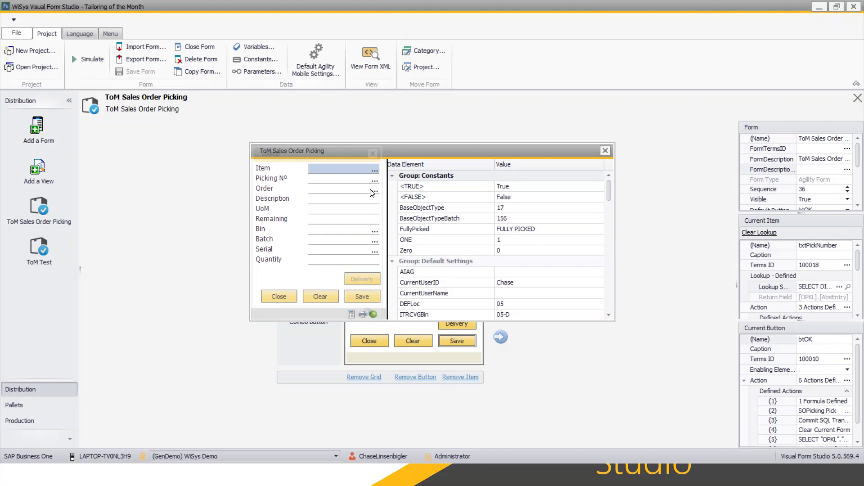
type("A000")
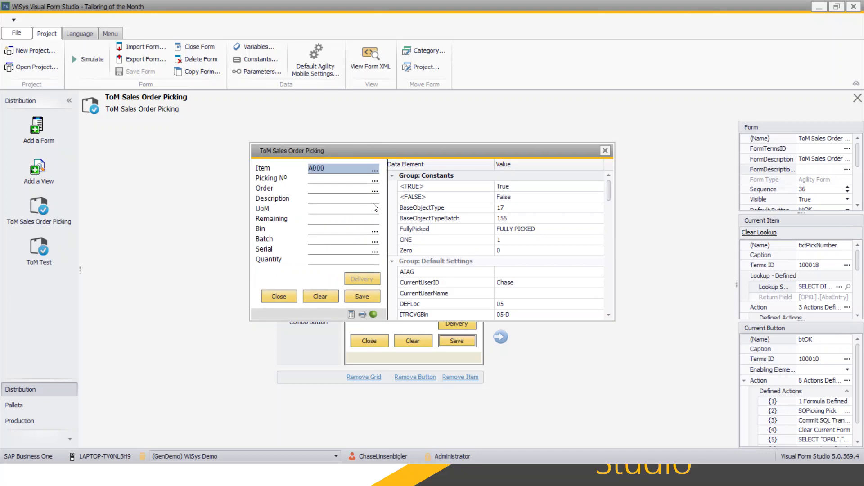
type("01")
key("Return")
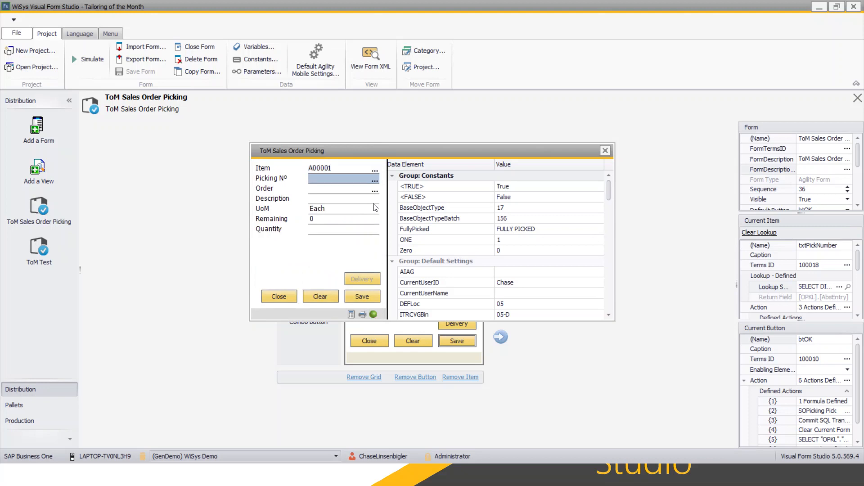
Look through the pick lists that the Picking Nº lookup offers for item A00001, then close the lookup
left_click(374, 180)
scroll(318, 243, "down", 2)
scroll(319, 243, "up", 2)
scroll(319, 243, "down", 2)
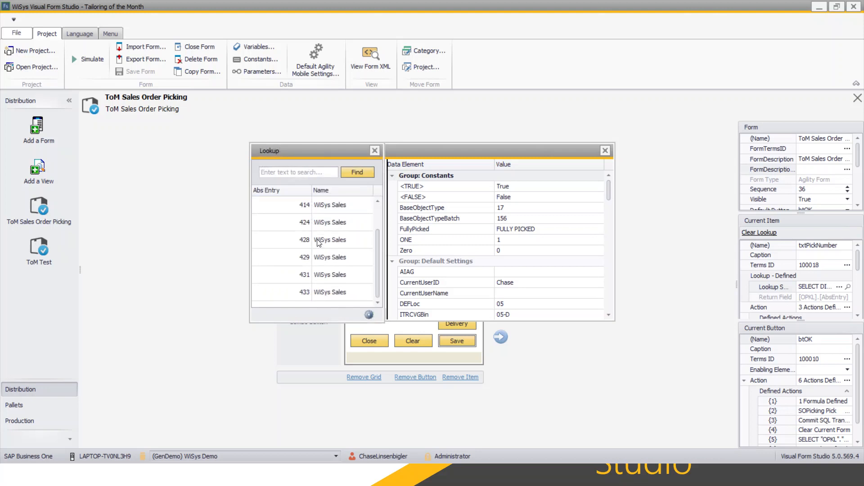
left_click(336, 203)
left_click(374, 151)
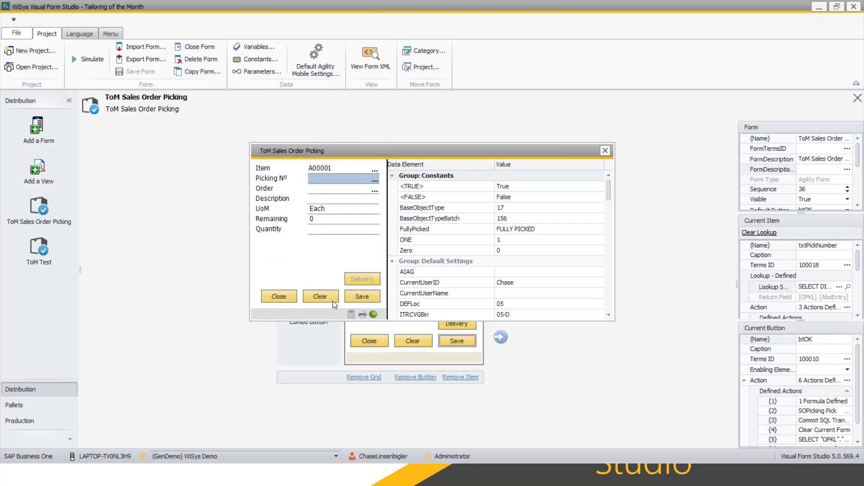
Clear the simulated form, enter B10000 as the item, check the Picking Nº lookup, then close the simulation
left_click(328, 296)
type("B10000")
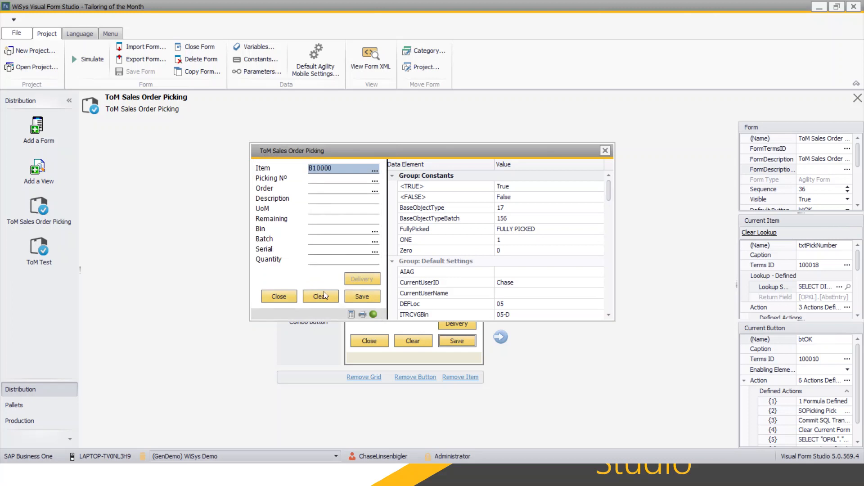
key("Return")
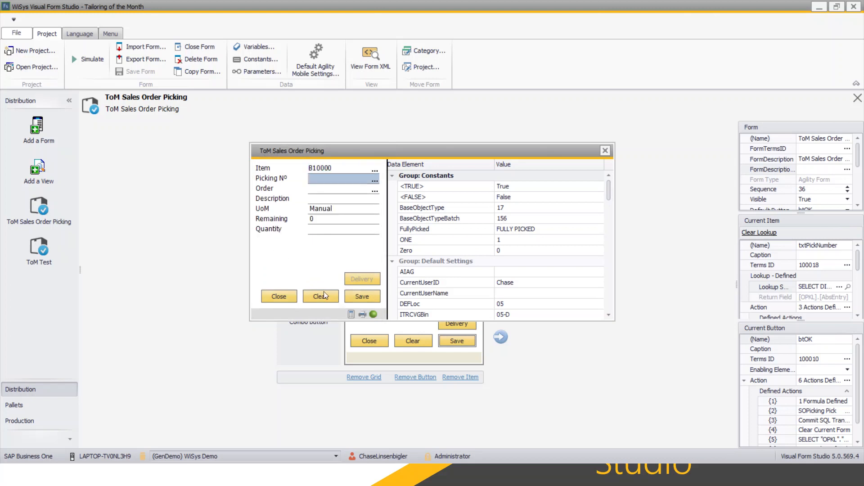
left_click(373, 180)
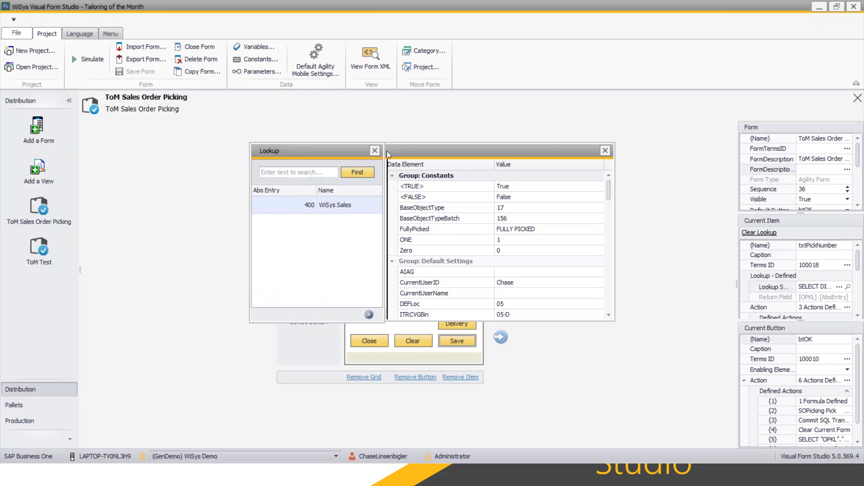
left_click(376, 150)
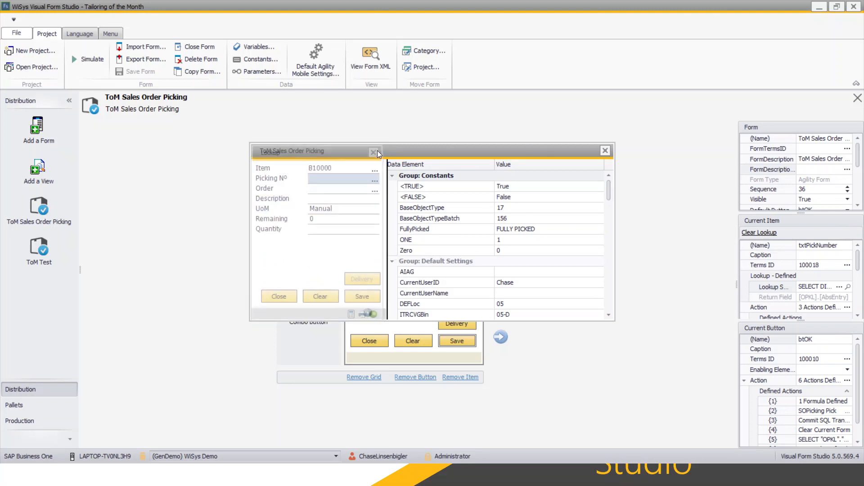
left_click(605, 150)
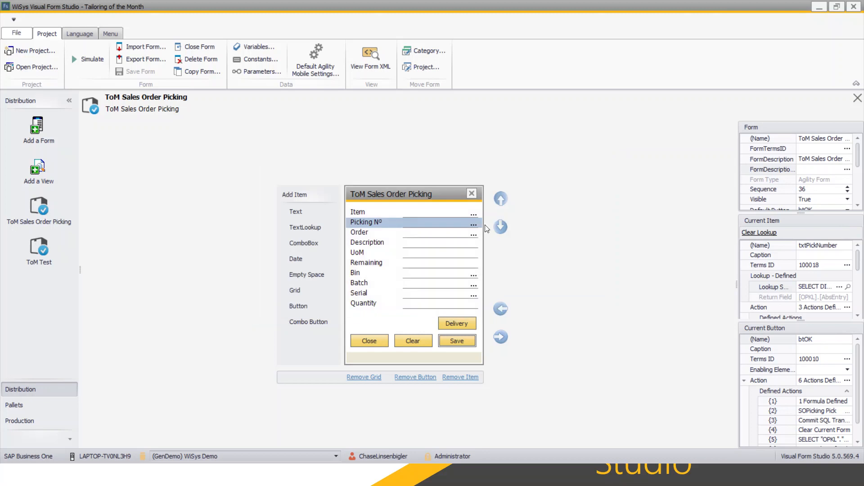
left_click(426, 213)
left_click(427, 224)
left_click(362, 213)
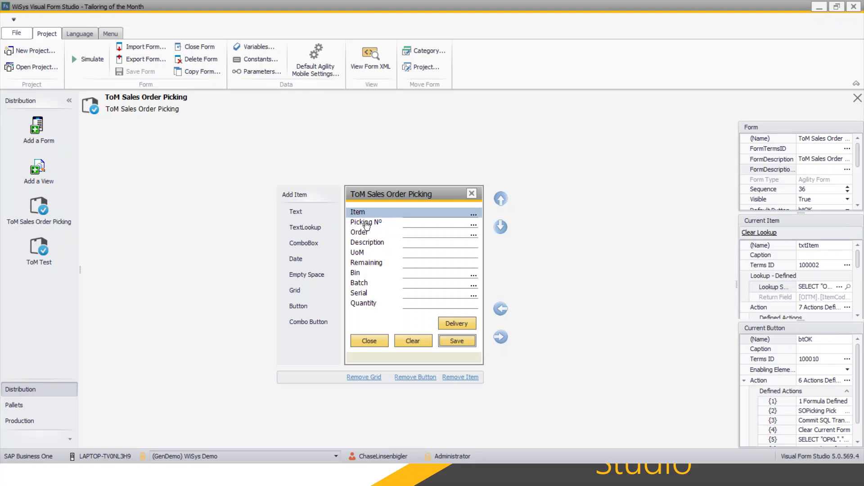
left_click(367, 226)
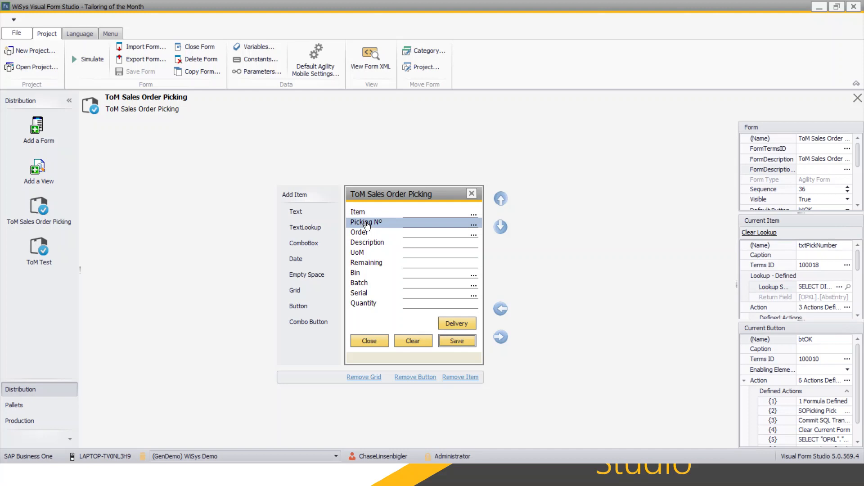
left_click(833, 287)
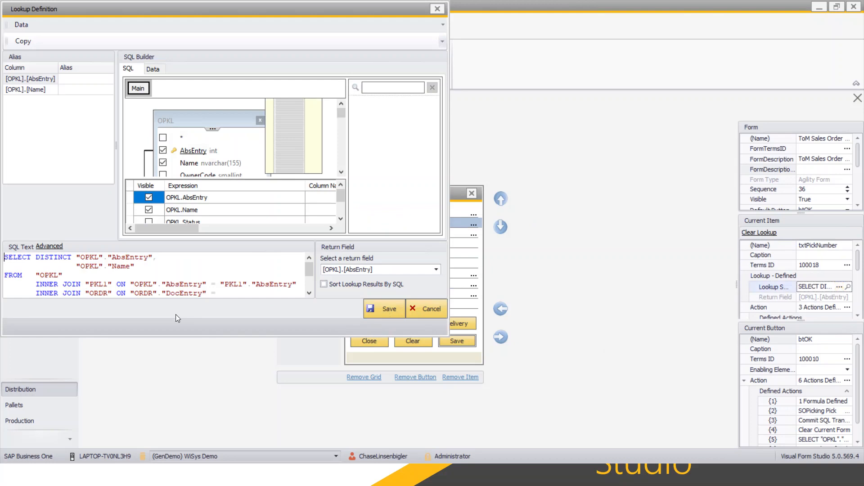
scroll(150, 268, "down", 2)
left_click_drag(194, 293, 145, 291)
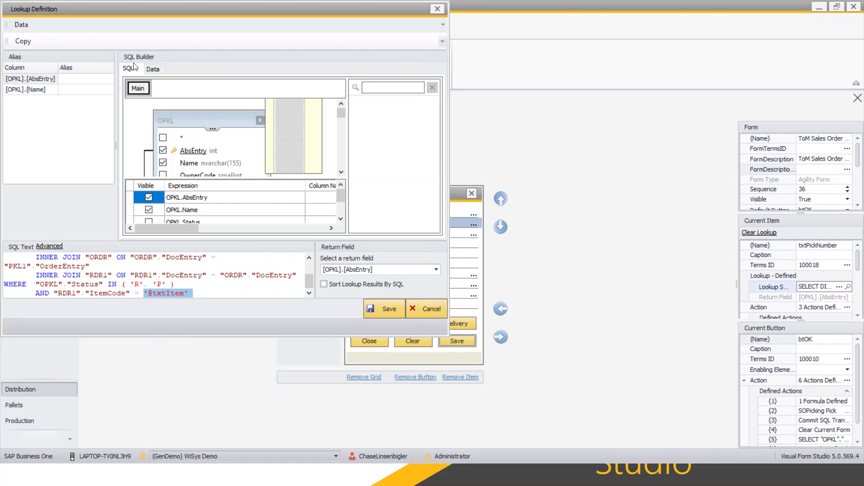
left_click(48, 249)
left_click(12, 55)
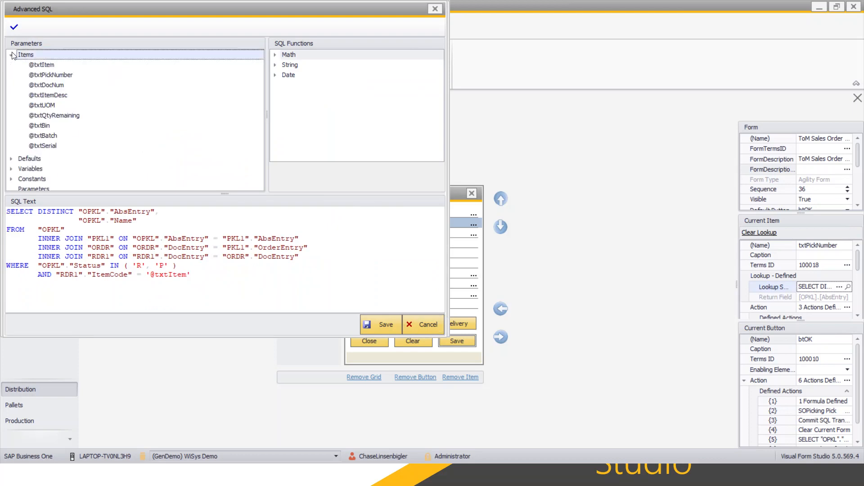
left_click(44, 66)
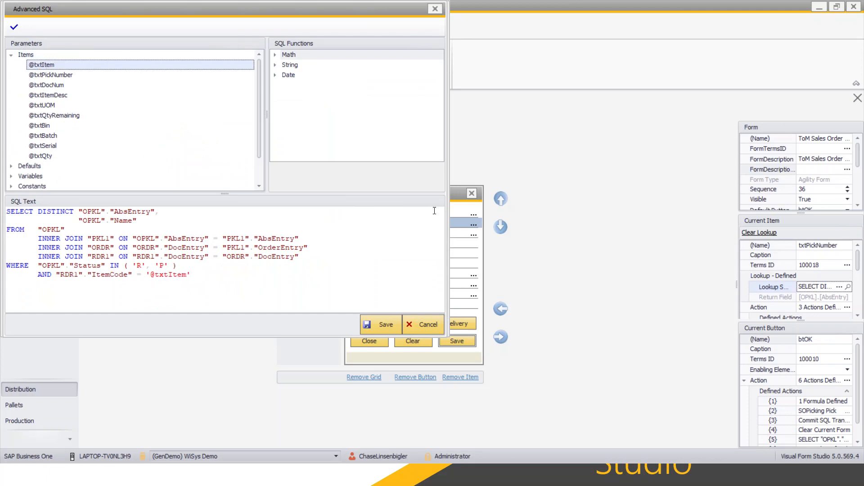
left_click(435, 11)
left_click(437, 13)
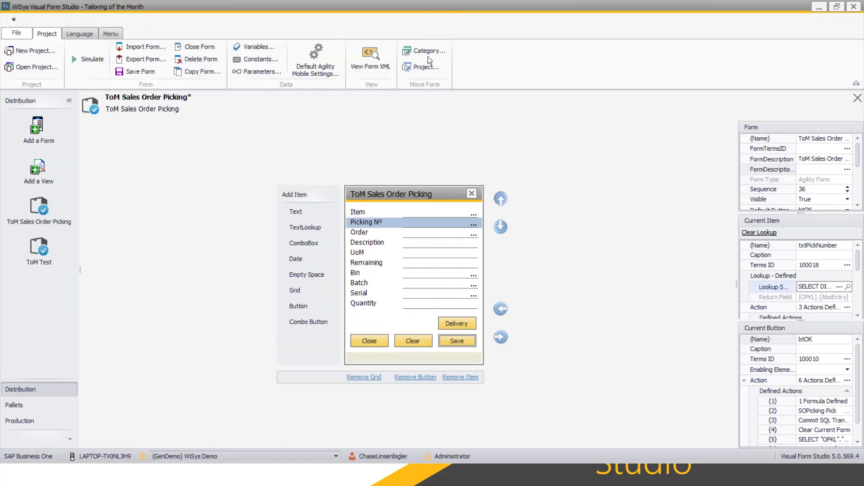
left_click(425, 234)
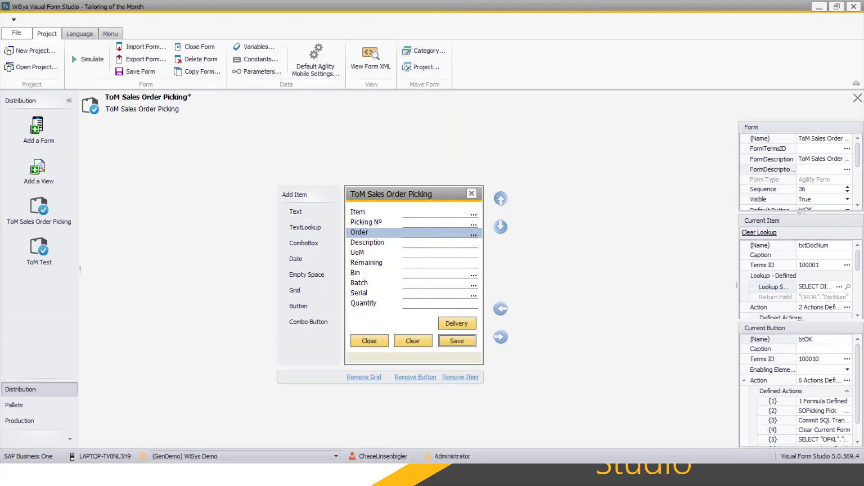
left_click(837, 287)
left_click(837, 287)
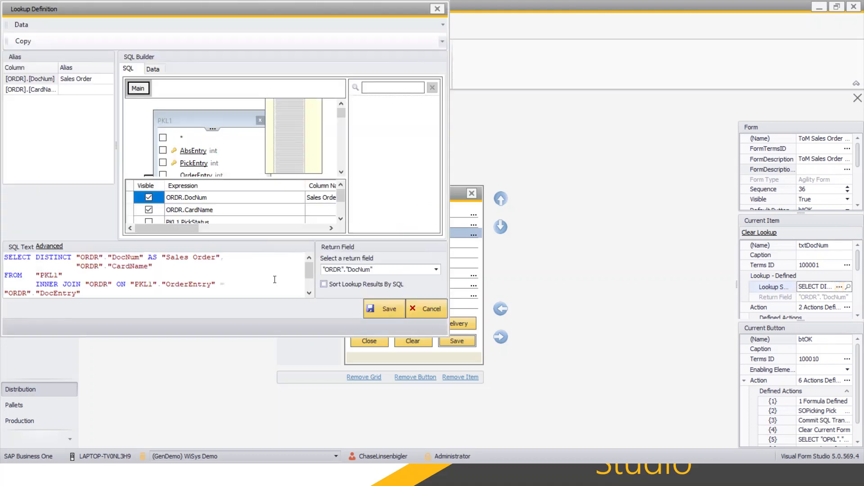
left_click(49, 246)
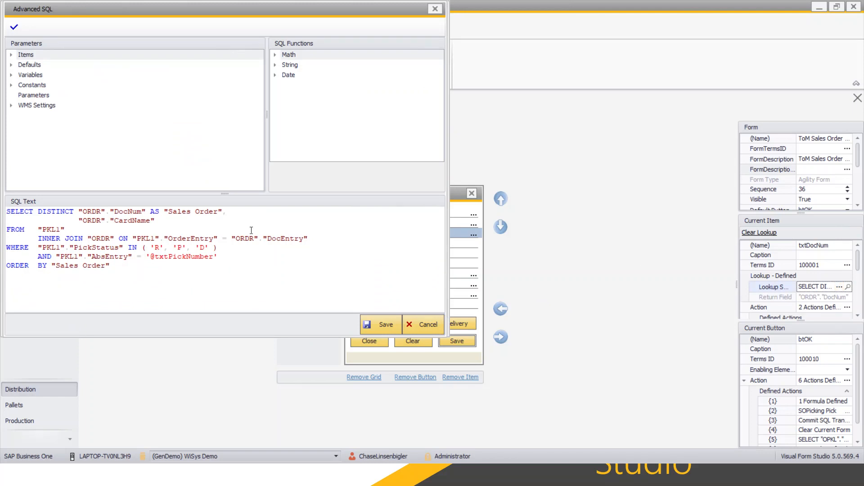
key("ctrl+End")
key("ctrl+a")
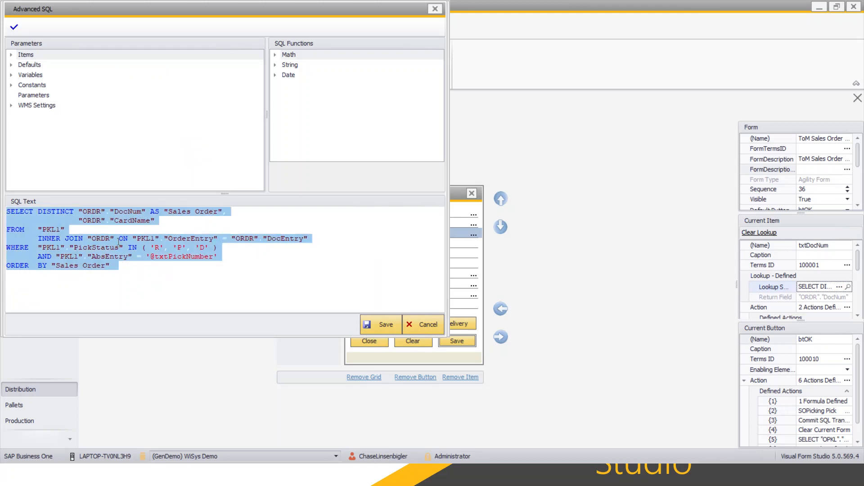
type("SELECT DISTINCT \"ORDR\".\"DocNum\" AS \"Sales Order\",                 \"ORDR\".\"CardName\" FROM   \"PKL1\"        INNER JOIN \"ORDR\" ON \"PKL1\".\"OrderEntry\" = \"ORDR\".\"DocEntry\"        INNER JOIN \"RDR1\" ON \"RDR1\".\"DocEntry\" = \"ORDR\".\"DocEntry\" WHERE  \"PKL1\".\"PickStatus\" IN ( 'R', 'P', 'D' )        AND \"PKL1\".\"AbsEntry\" = '@txtPickNumber'        AND \"RDR1\".\"ItemCode\" = '@txtItem' ORDER  BY \"Sales Order\"")
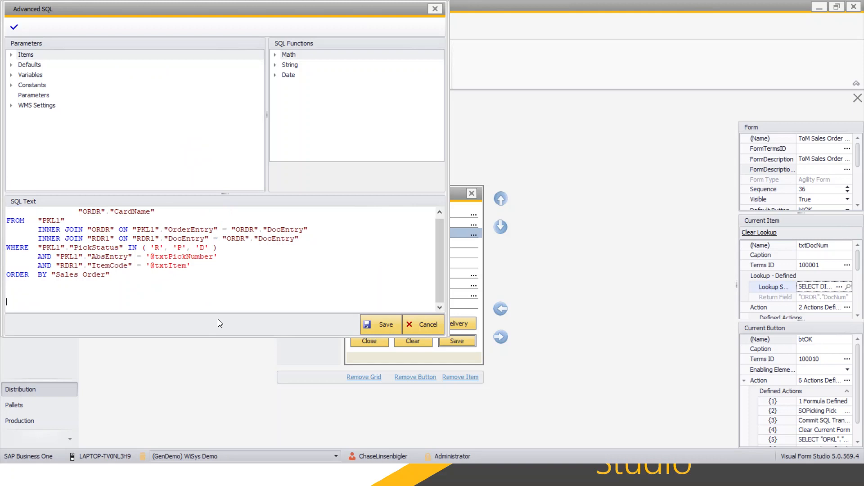
scroll(196, 247, "up", 1)
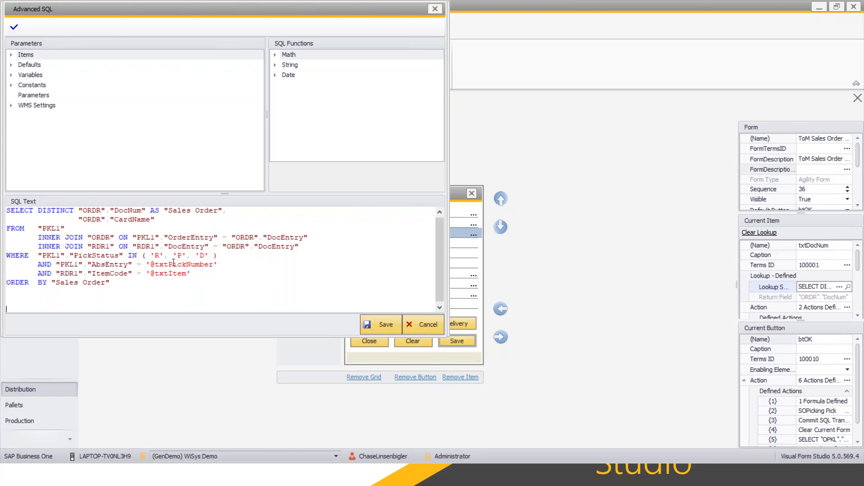
double_click(162, 273)
left_click(205, 277)
left_click_drag(146, 265, 211, 269)
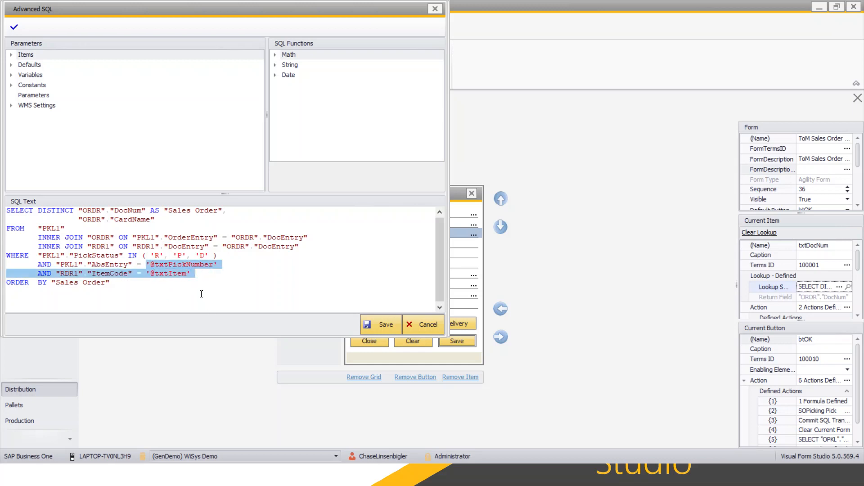
left_click(204, 275)
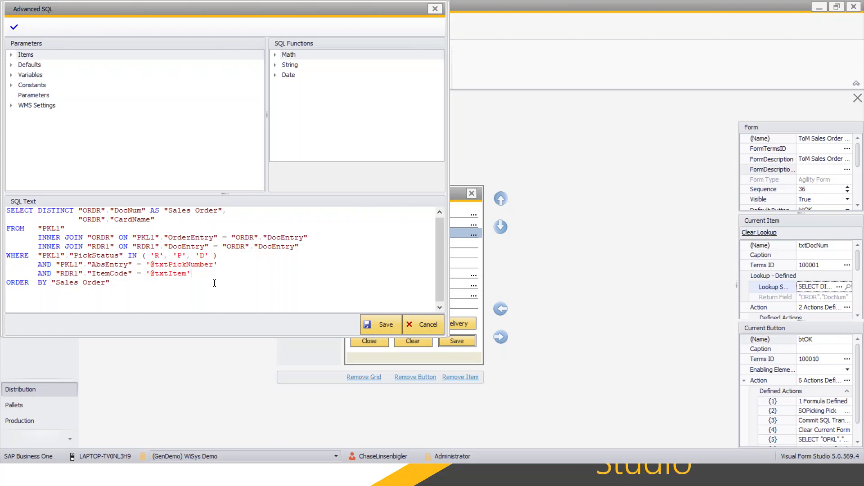
left_click(372, 323)
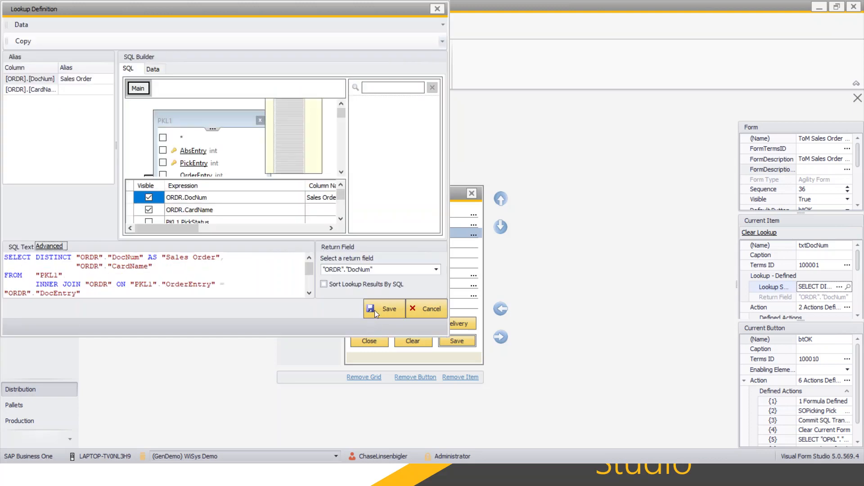
Set the Order lookup's return field to [ORDR].[DocNum], then save the lookup definition and the form
left_click(381, 270)
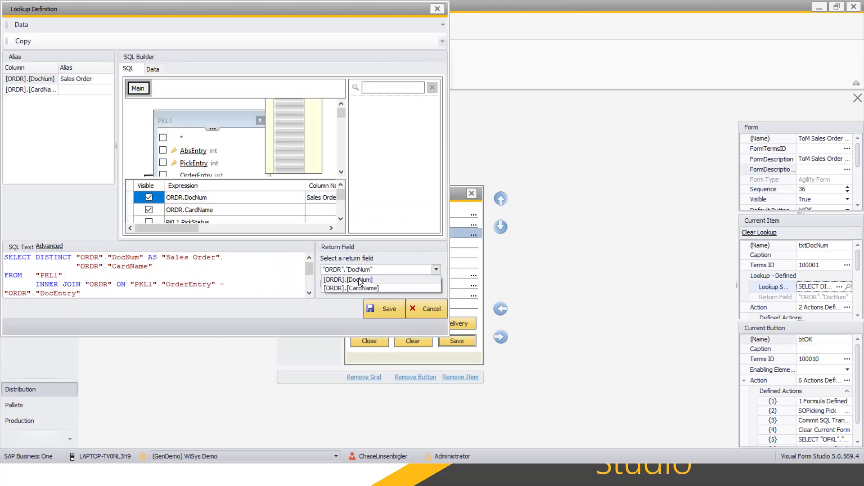
left_click(360, 280)
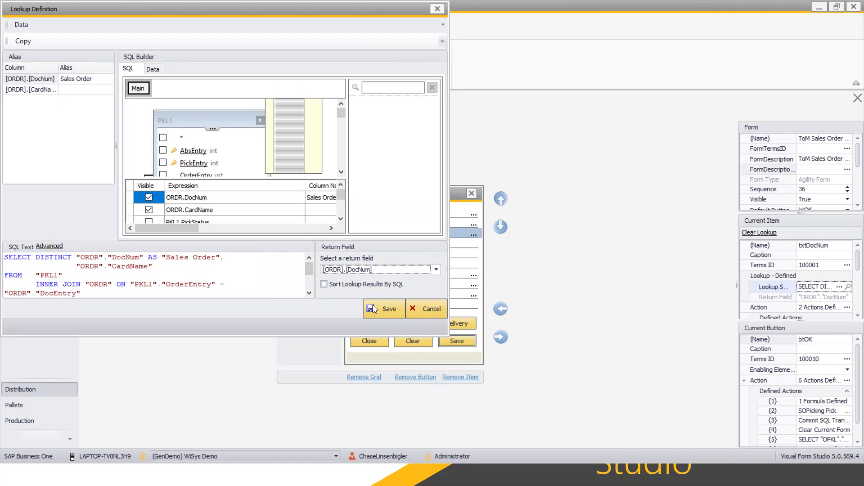
left_click(373, 305)
left_click(134, 73)
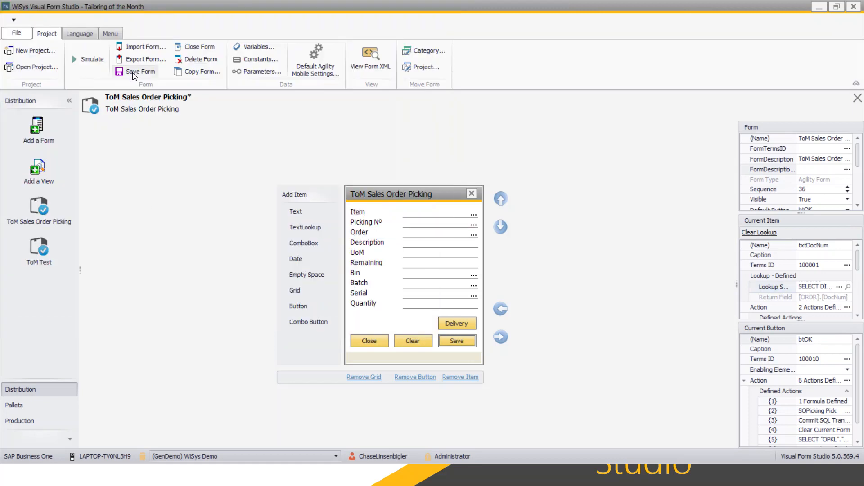
Run the form simulation, view the Item lookup and enter A00001 as the item
left_click(91, 59)
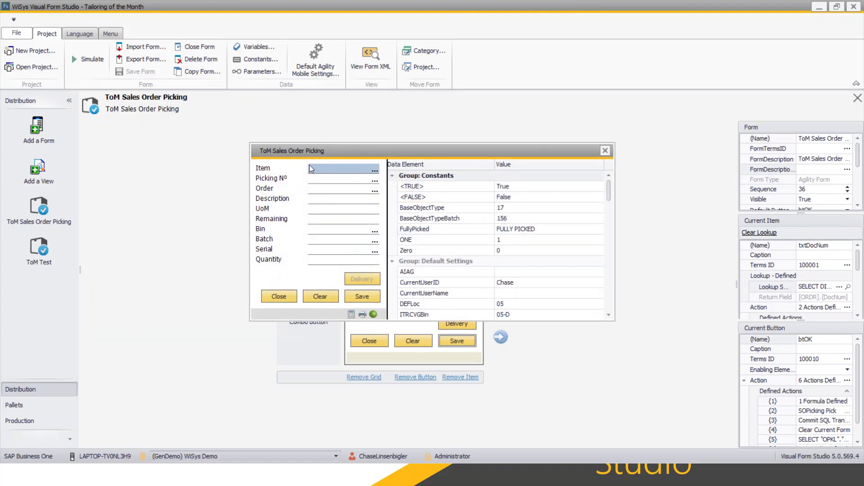
left_click(373, 169)
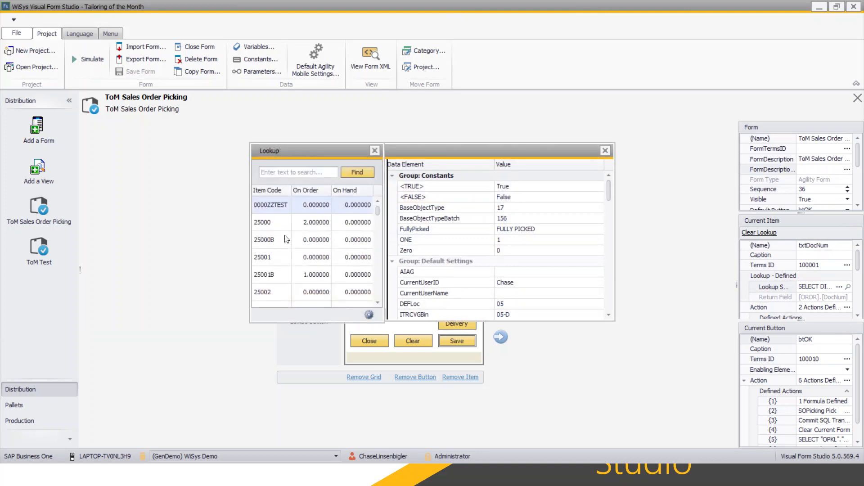
left_click(374, 151)
type("A00001")
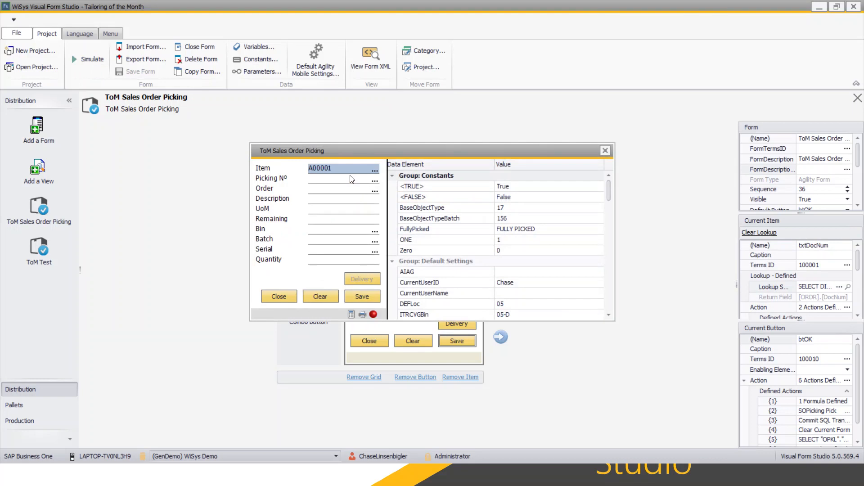
key("Tab")
Choose pick list 413, check the sales orders offered by the Order lookup, then clear the form and end the simulation
left_click(375, 183)
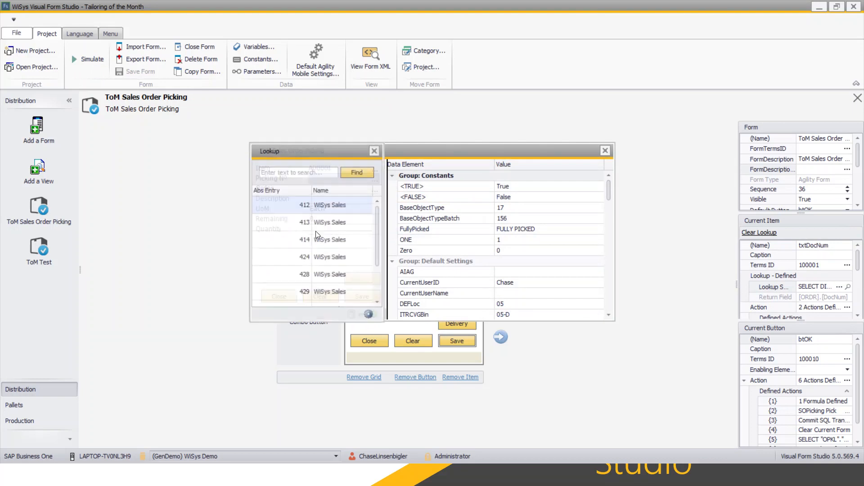
double_click(292, 222)
left_click(374, 191)
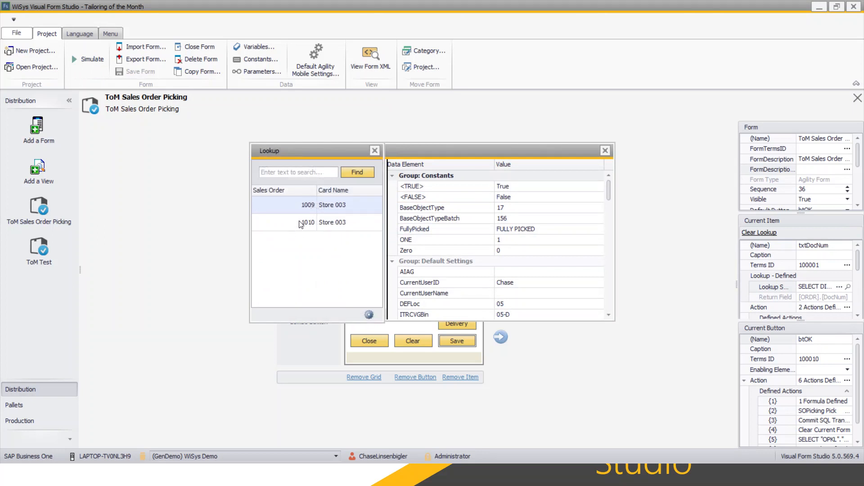
left_click(375, 151)
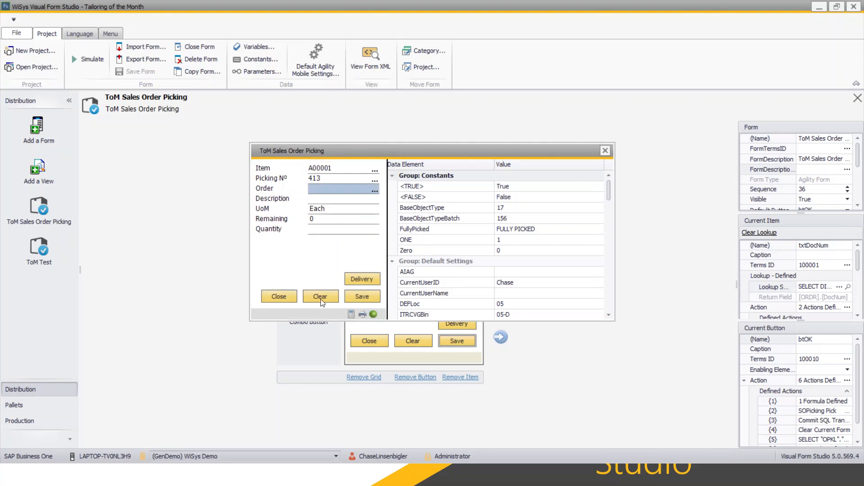
left_click(321, 297)
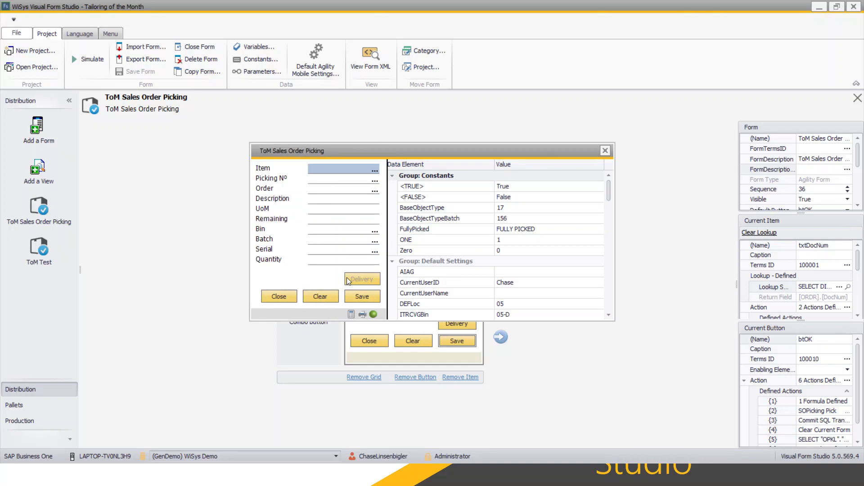
left_click(605, 150)
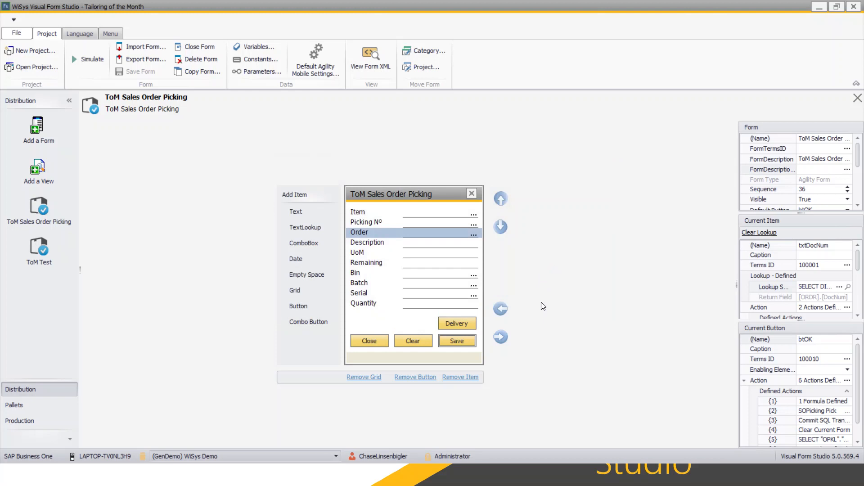
Add an SQL Event to the Item field's actions, selecting OITM.ItemCode, OITM.OnOrder and OITM.OnHand from OITM where OITM.InvntItem = 'Y'
left_click(457, 219)
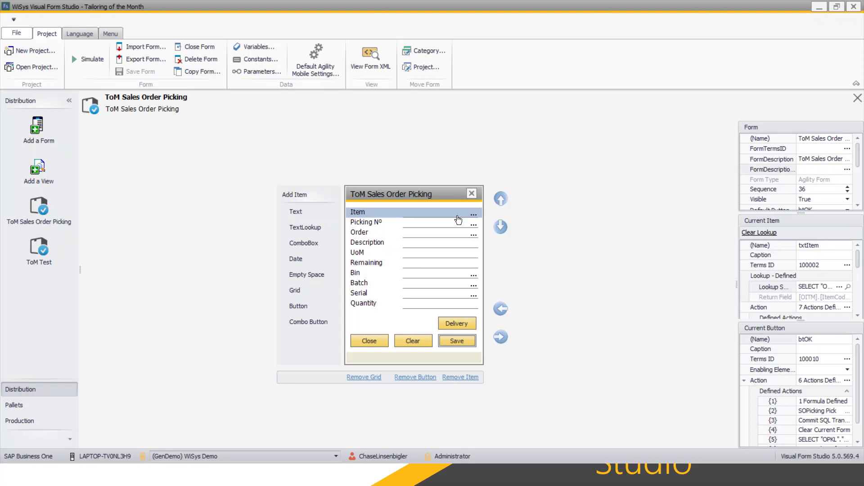
left_click(847, 308)
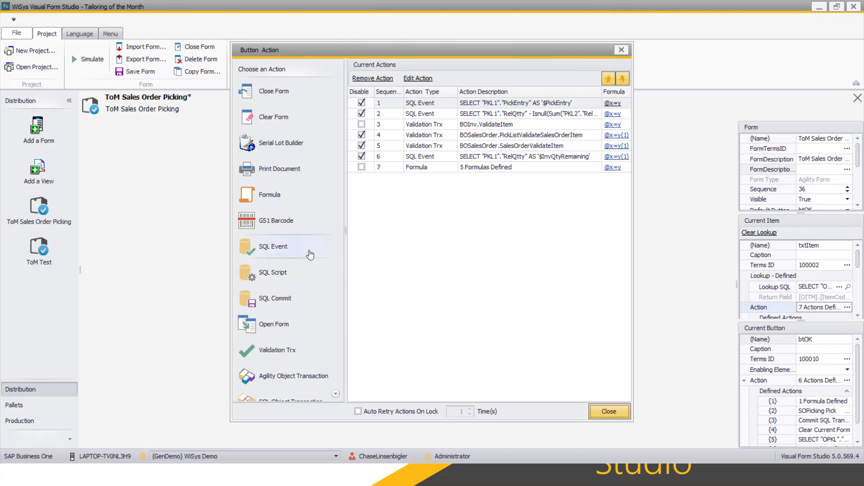
left_click(310, 255)
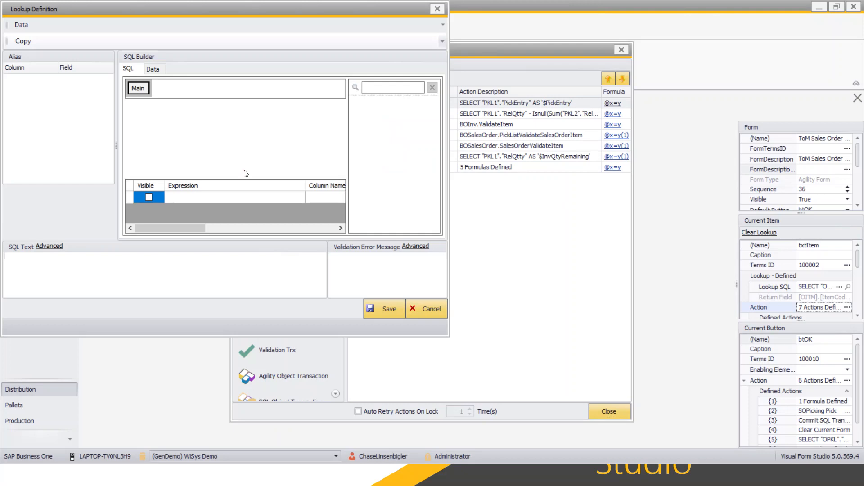
left_click(64, 246)
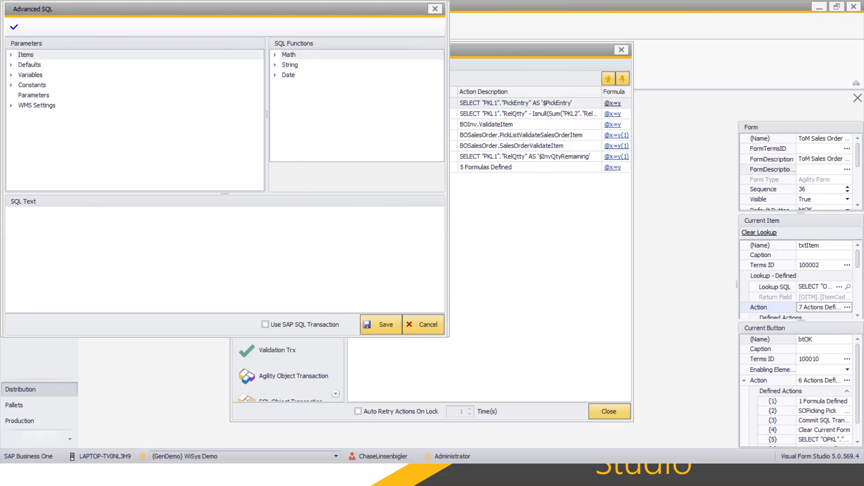
left_click(206, 239)
type("SELECT OITM.ItemCode, OITM.OnOrder, OITM.OnHand  FROM OITM  WHERE OITM.InvntItem = 'Y'")
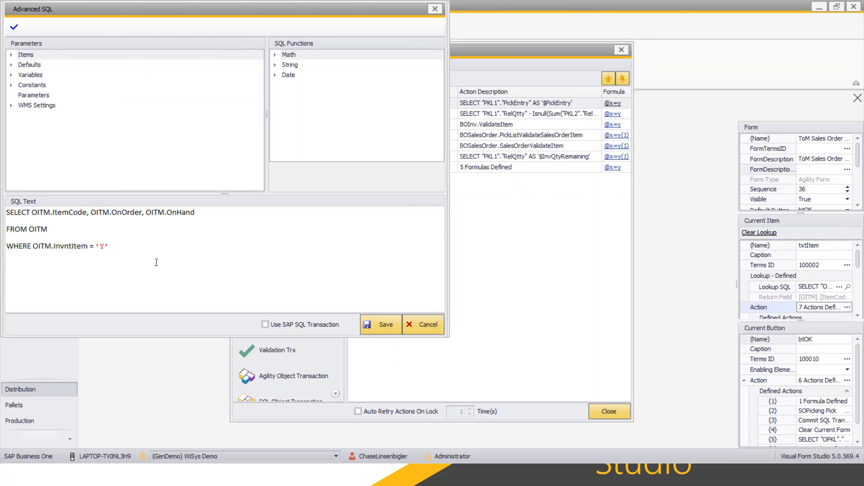
left_click(109, 247)
left_click(201, 213)
type(", OITM.")
key("BackSpace")
key("BackSpace")
key("BackSpace")
key("BackSpace")
key("BackSpace")
left_click(14, 27)
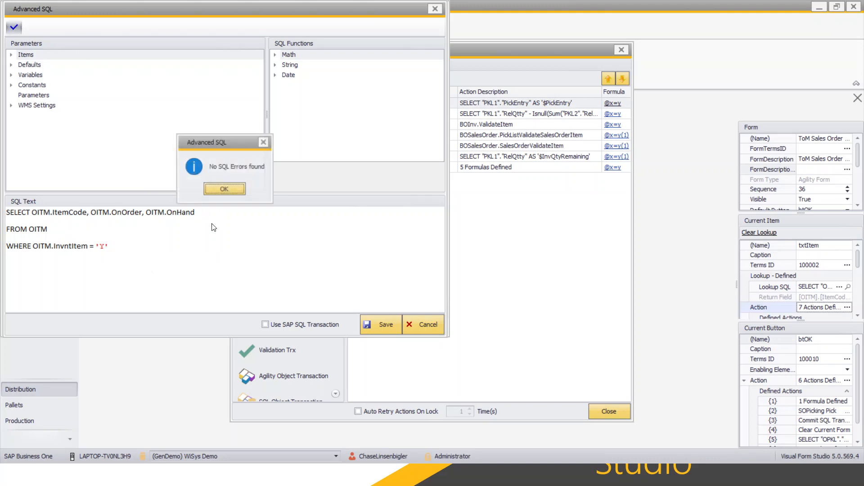
left_click(231, 193)
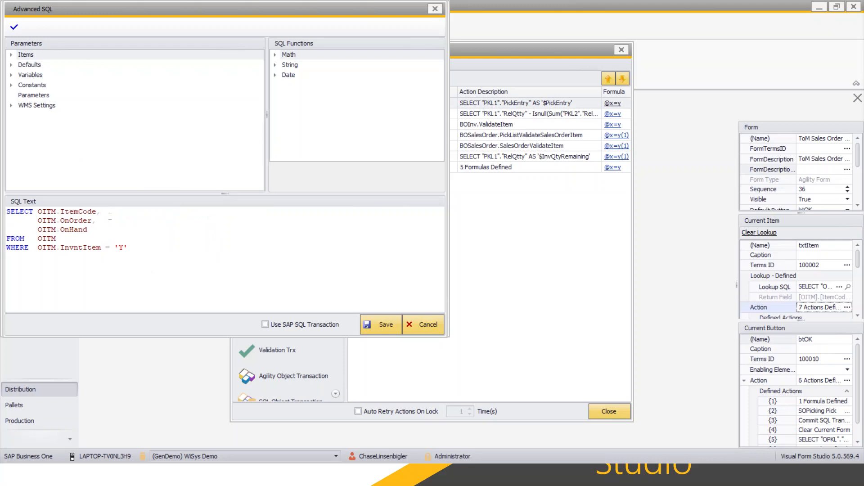
type(",")
key("Return")
type("OITM.")
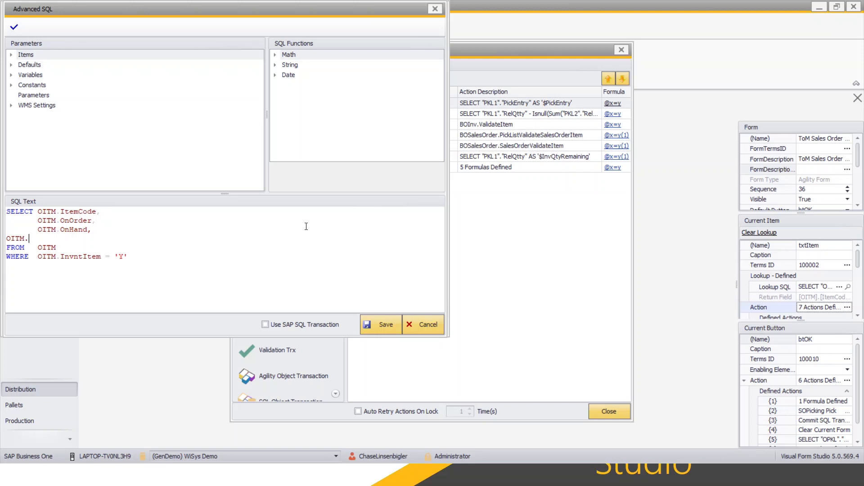
type("ItemName As")
left_click(11, 55)
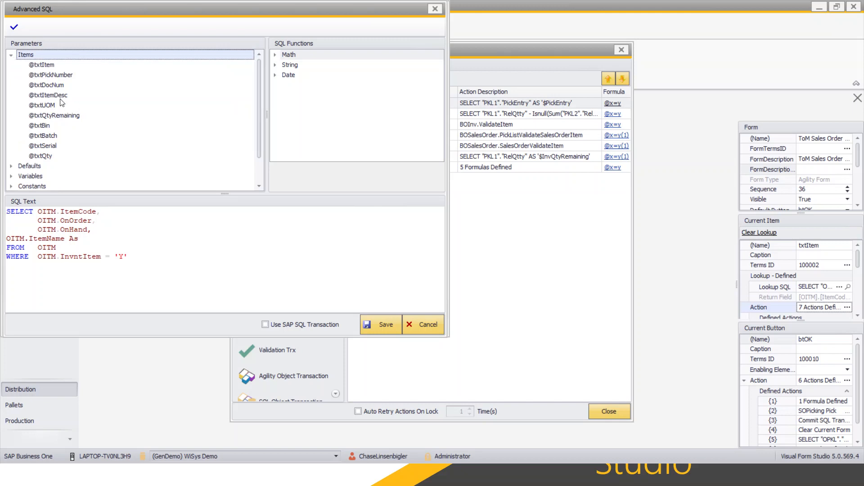
left_click(56, 97)
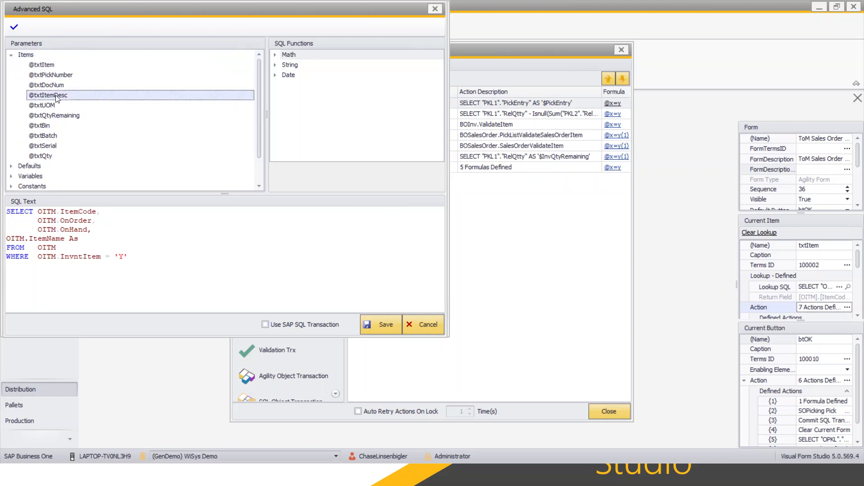
double_click(57, 96)
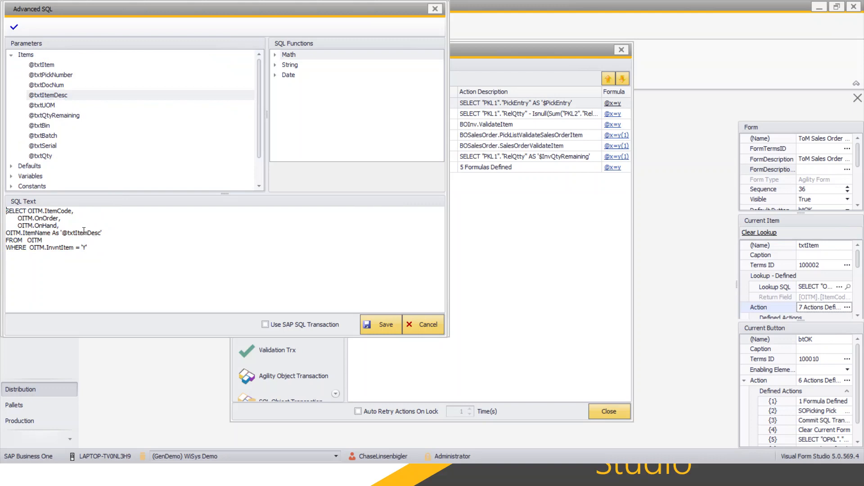
left_click(14, 28)
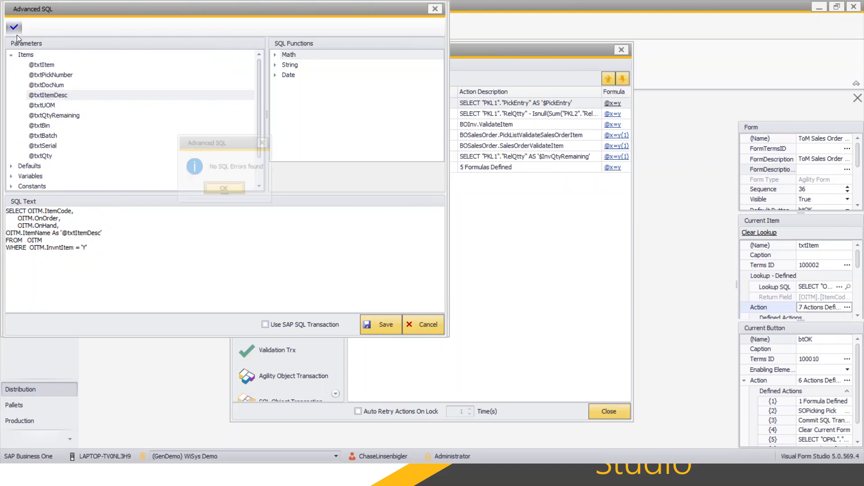
left_click(224, 189)
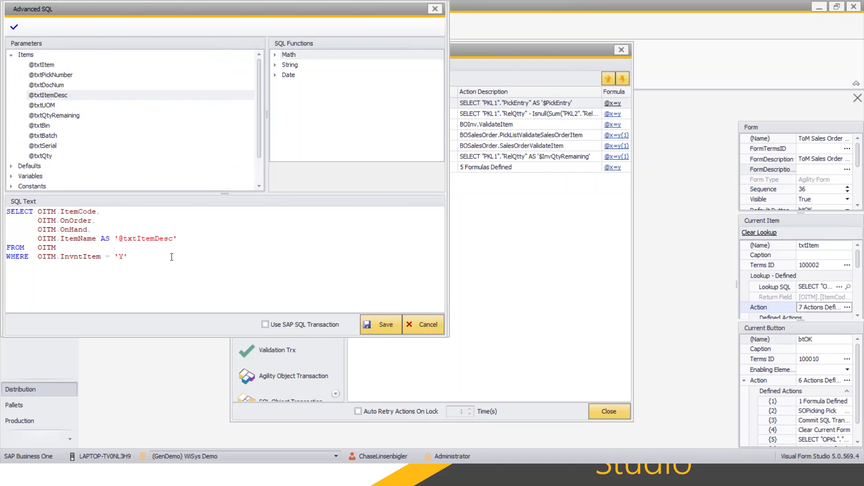
Extend the query's WHERE clause with the condition AND "OITM"."OnHand" > 0
left_click(130, 254)
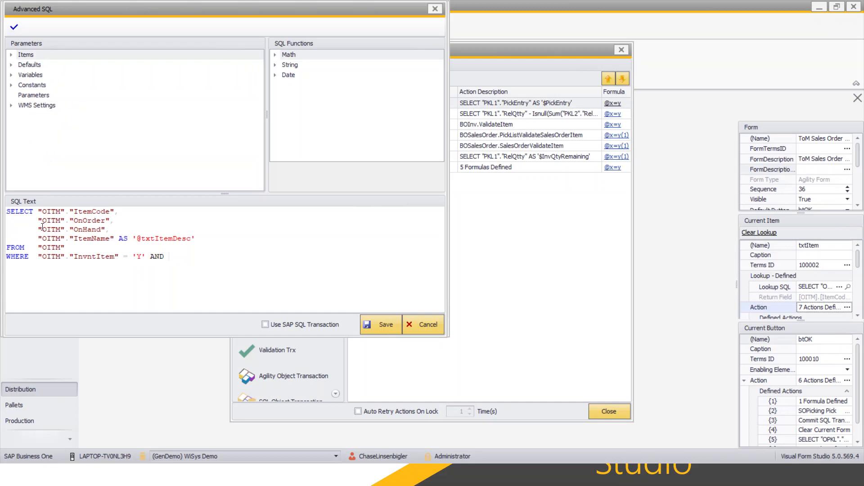
left_click_drag(38, 229, 102, 230)
key("ctrl+c")
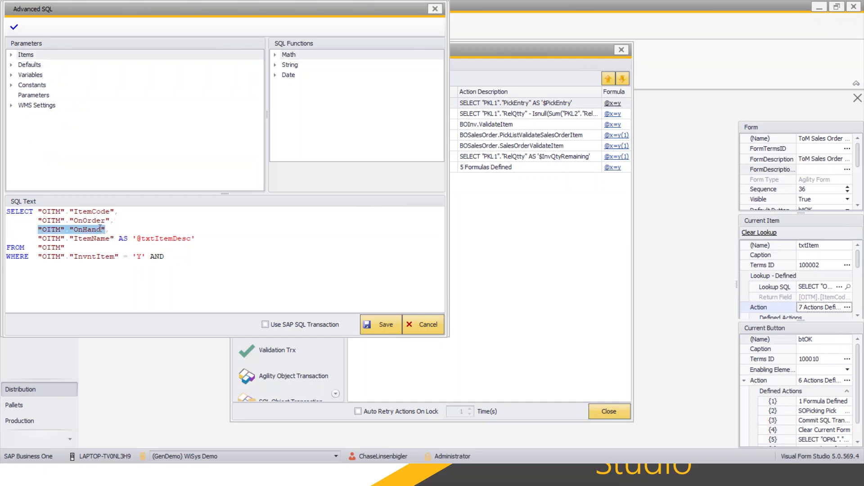
left_click(197, 252)
left_click(192, 256)
key("ctrl+v")
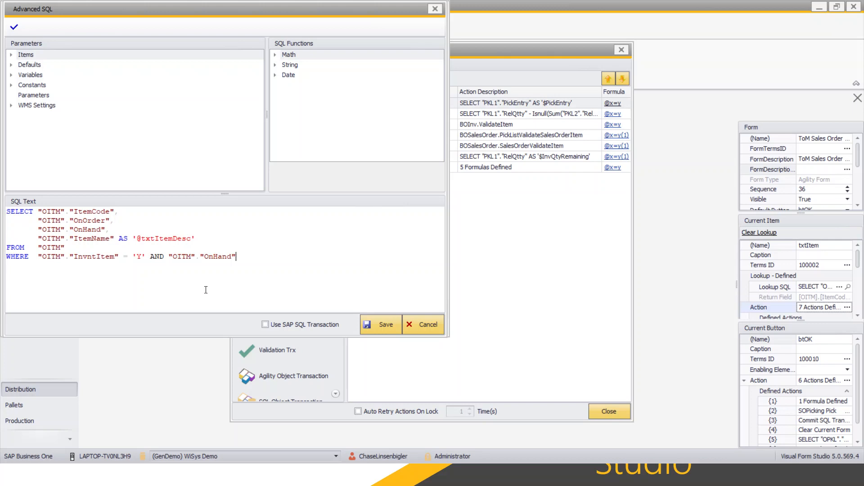
type("> 0")
Add the condition AND "OITM"."OnOrder" > 0 to the WHERE clause and save the SQL text
type("AND")
left_click_drag(36, 221, 111, 221)
key("ctrl+c")
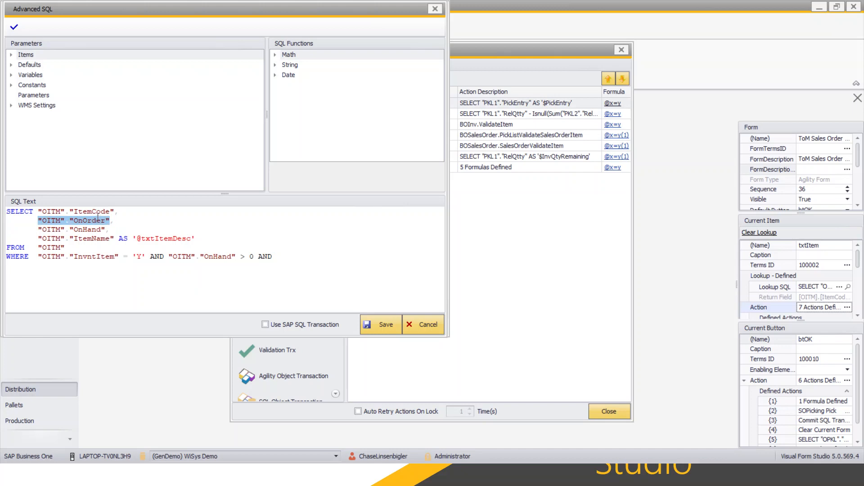
left_click(291, 256)
key("ctrl+v")
type("> 0")
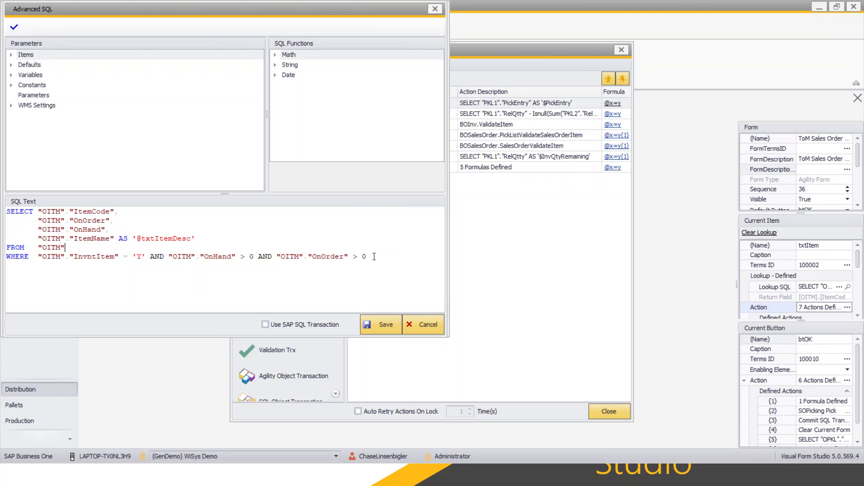
key("Up")
left_click(376, 323)
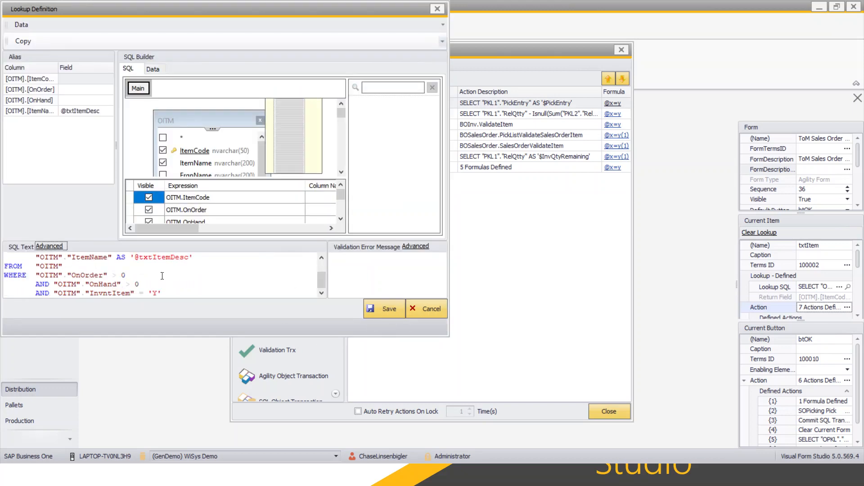
Review the SQL, set the validation error message to "Item cannot be picked" and save the SQL Event definition
scroll(162, 276, "up", 1)
scroll(163, 278, "down", 1)
left_click(362, 261)
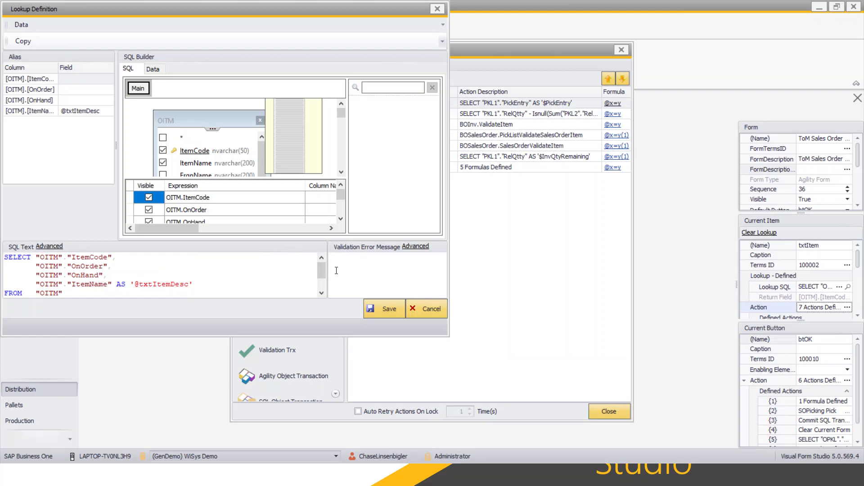
type("Item cannot be P picked")
scroll(296, 259, "down", 2)
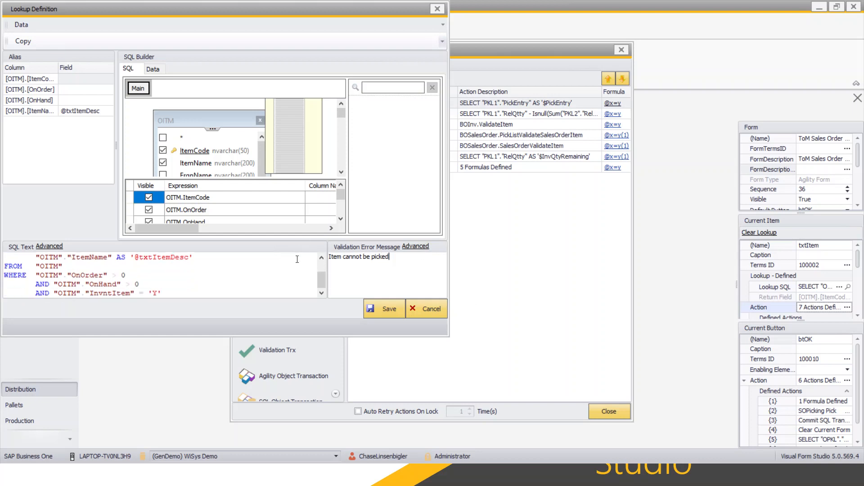
scroll(297, 260, "up", 2)
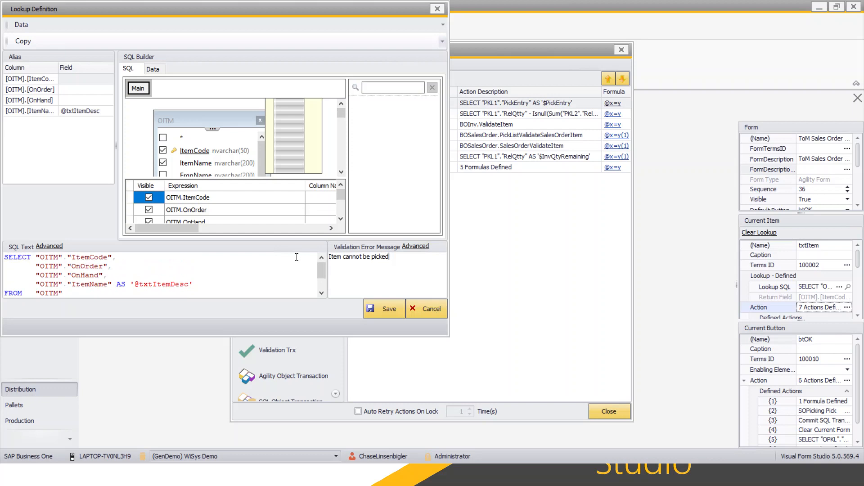
left_click(377, 309)
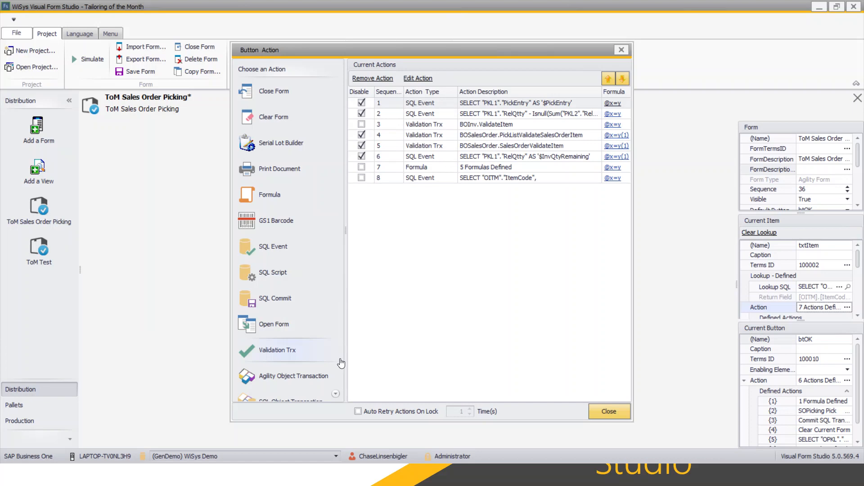
Move the new OITM SQL Event up to sequence 4, directly after BOInv.ValidateItem, and close the action list
left_click(428, 178)
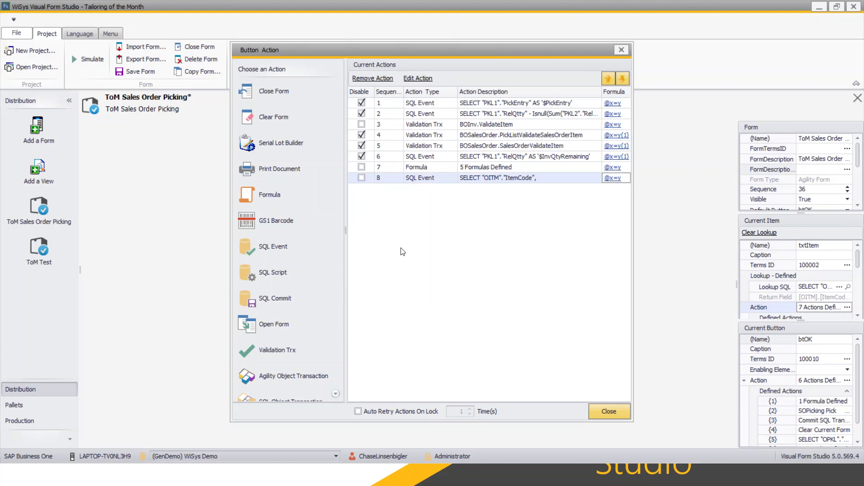
left_click(609, 78)
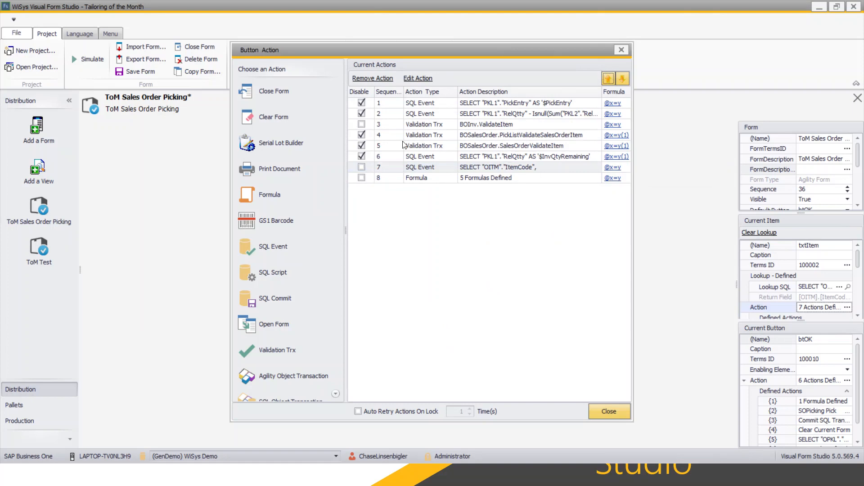
left_click(610, 78)
left_click(609, 78)
left_click(609, 78)
left_click(609, 78)
left_click(623, 80)
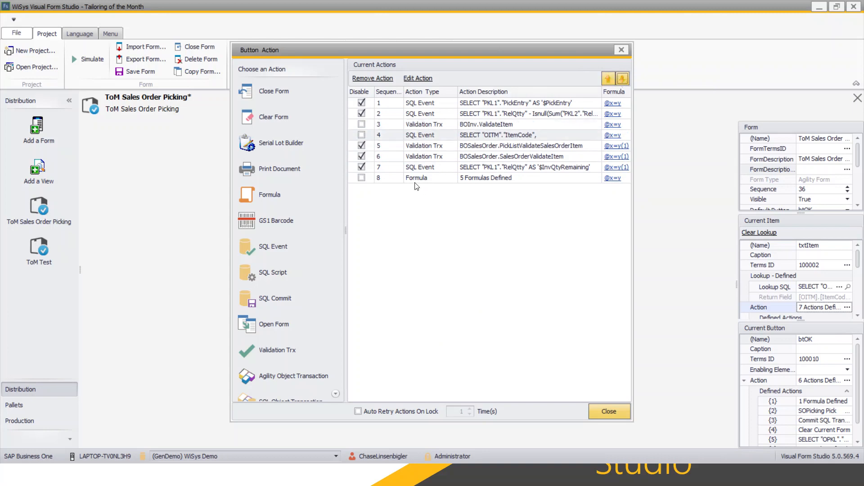
left_click(621, 50)
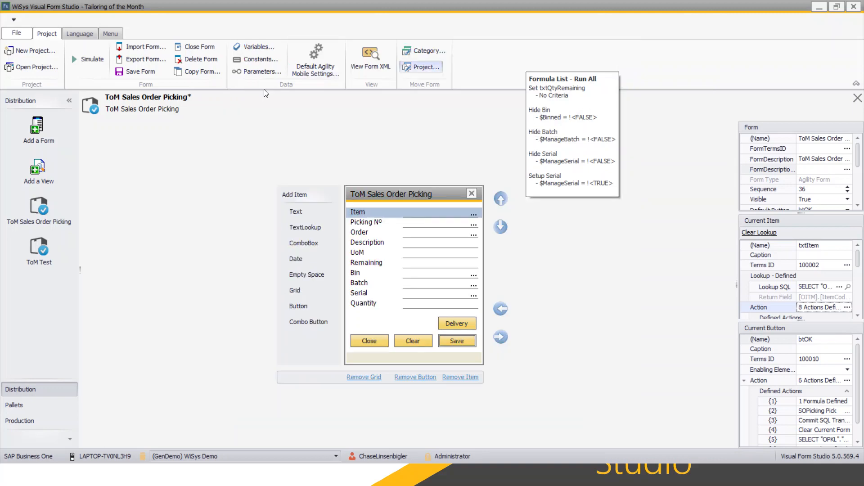
Simulate the form, choose item 0000ZZTEST from the Item lookup to test the validation, then clear the form and end the simulation
left_click(86, 59)
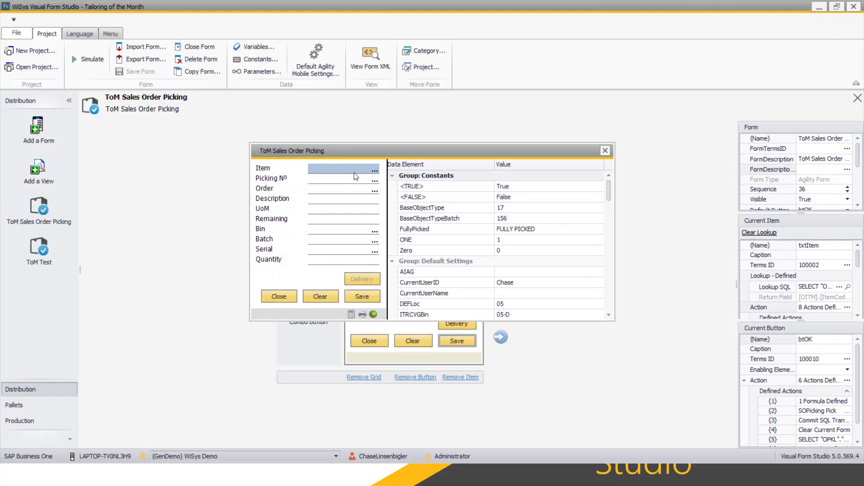
left_click(375, 171)
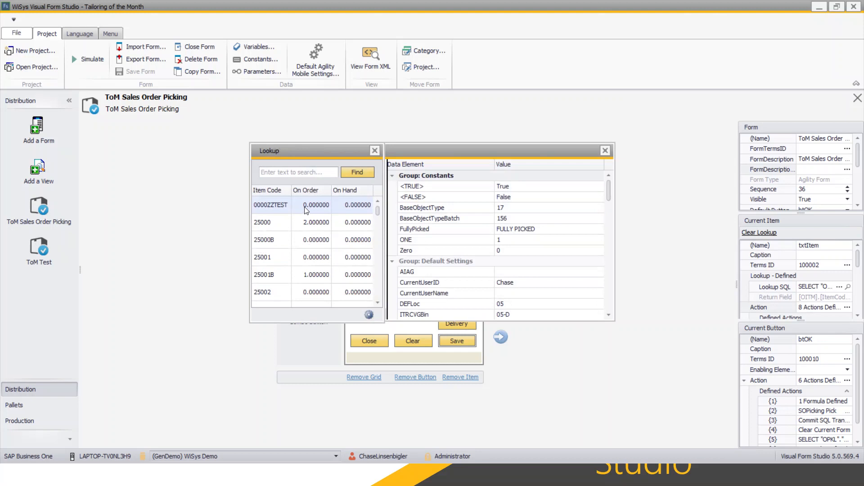
double_click(305, 210)
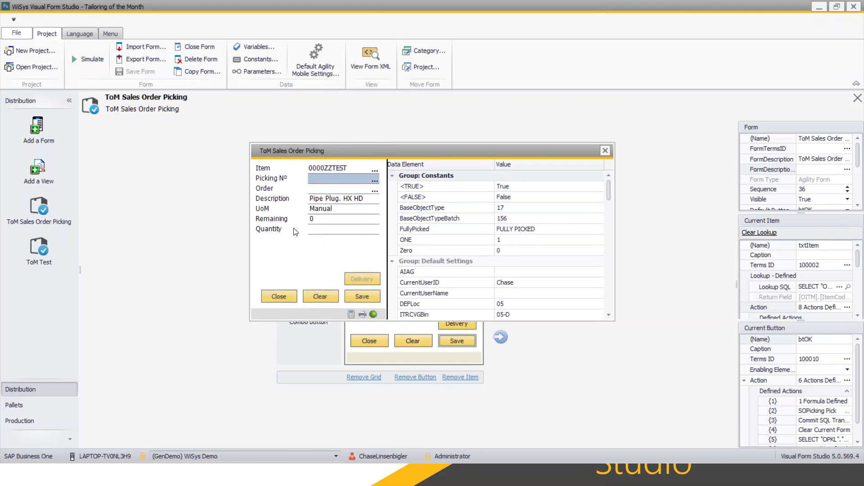
left_click(320, 298)
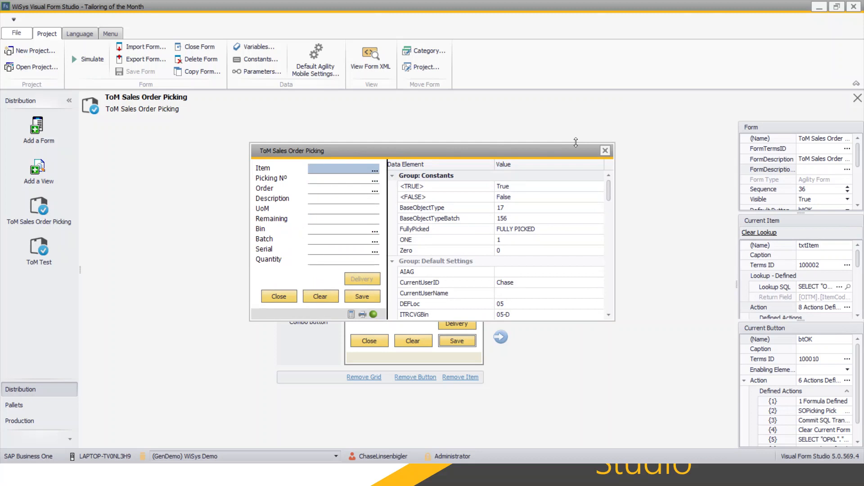
left_click(605, 150)
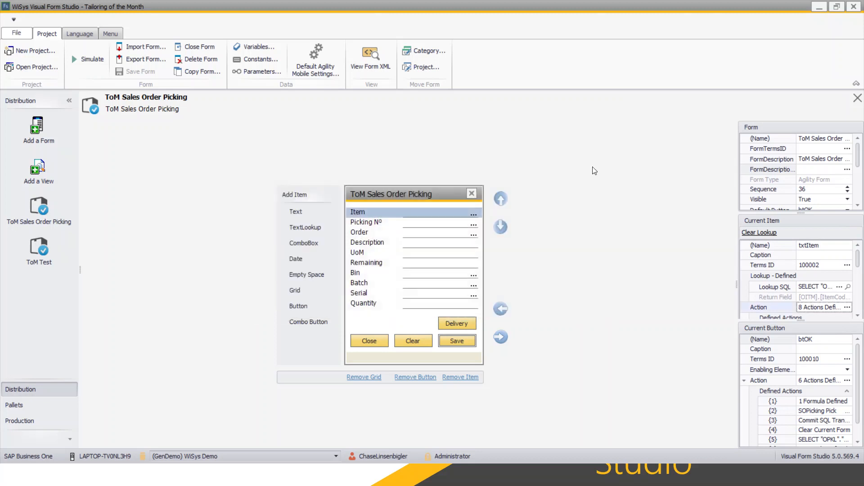
Open the SQL text of the Item field's sequence 4 OITM SQL Event in the advanced editor
left_click(847, 307)
left_click(412, 136)
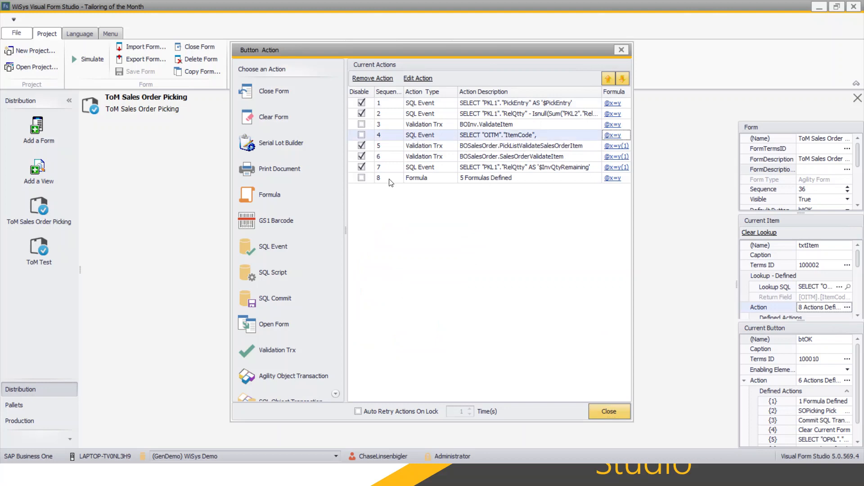
double_click(503, 133)
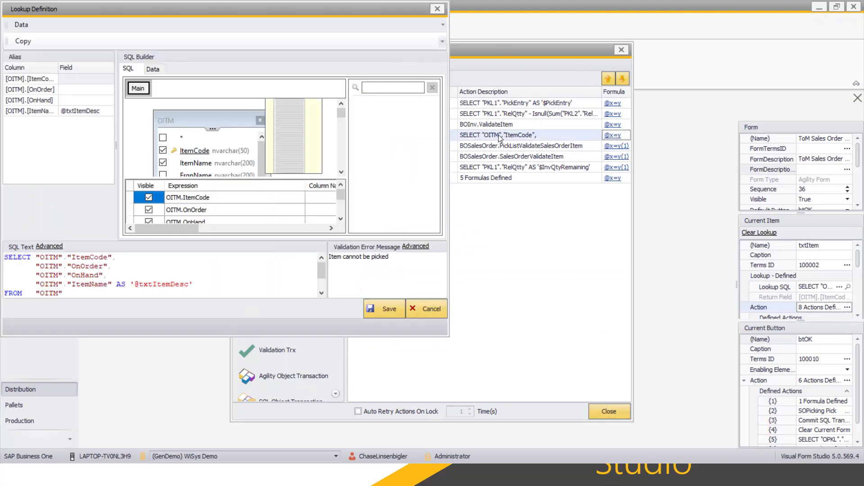
scroll(147, 278, "down", 1)
left_click(49, 246)
left_click(179, 274)
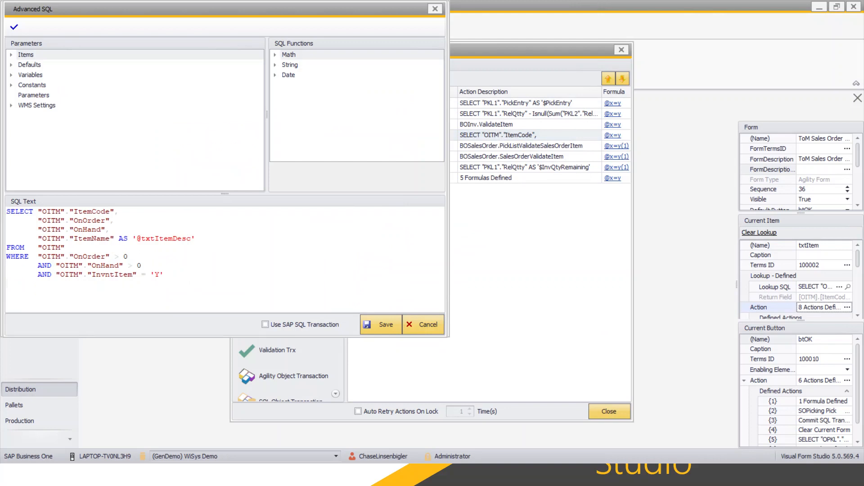
type("AND")
left_click_drag(38, 211, 116, 215)
key("ctrl+c")
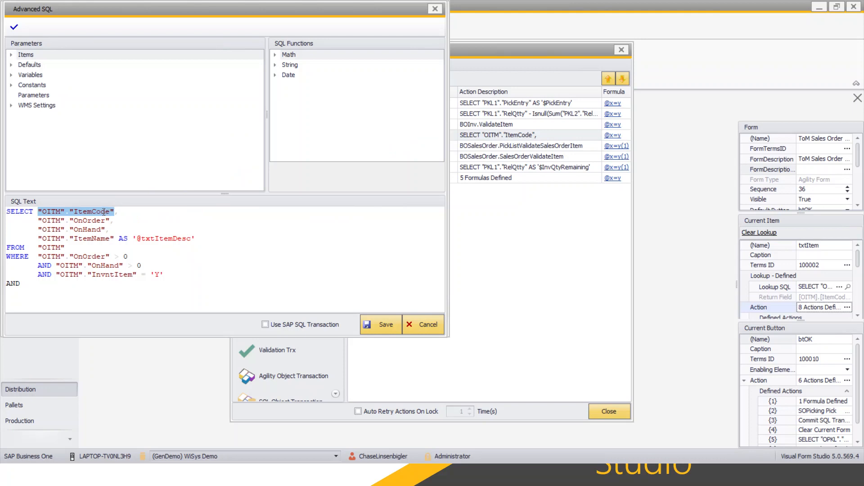
left_click(36, 287)
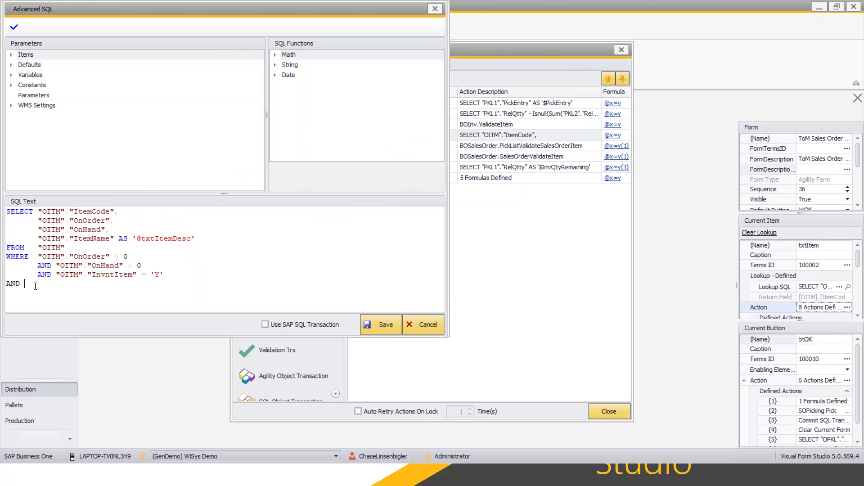
key("ctrl+v")
type("=")
left_click(11, 54)
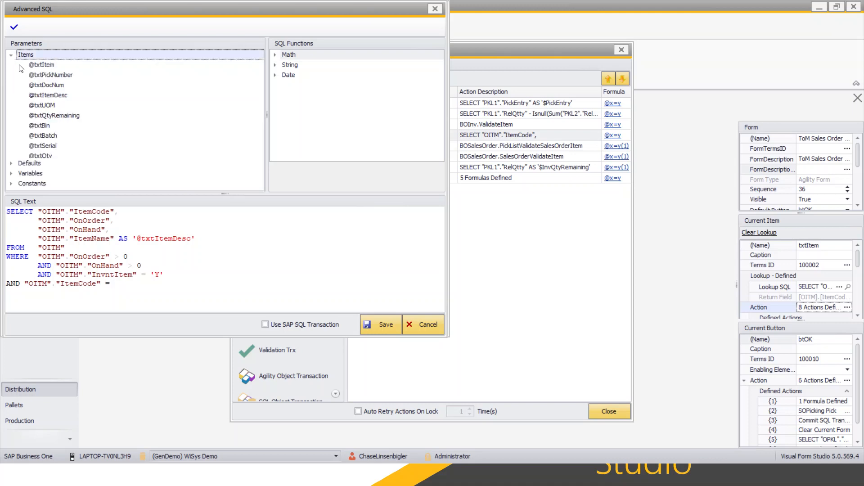
double_click(41, 65)
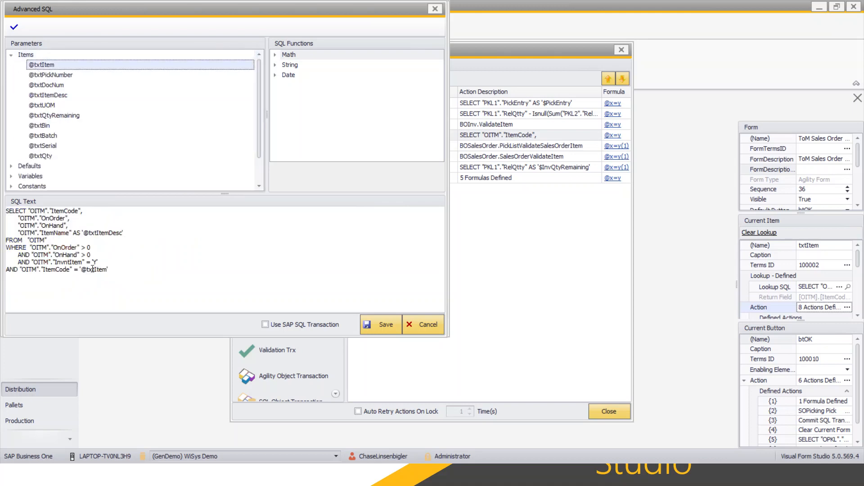
left_click(370, 327)
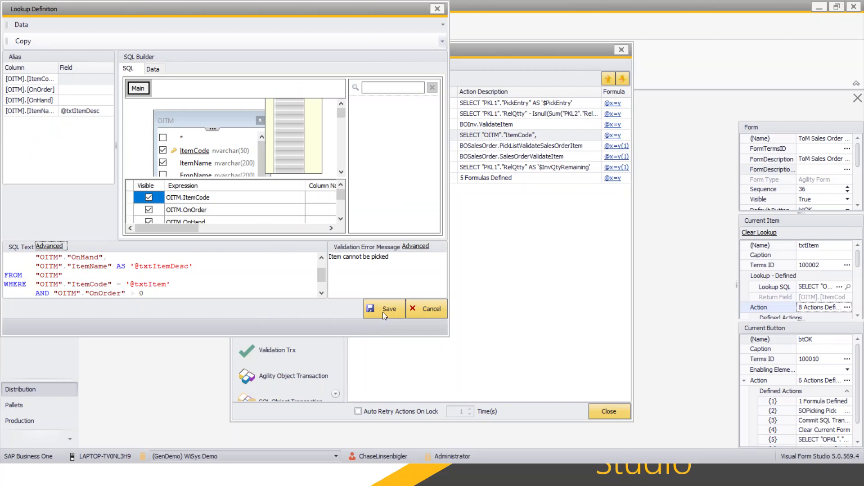
left_click(384, 310)
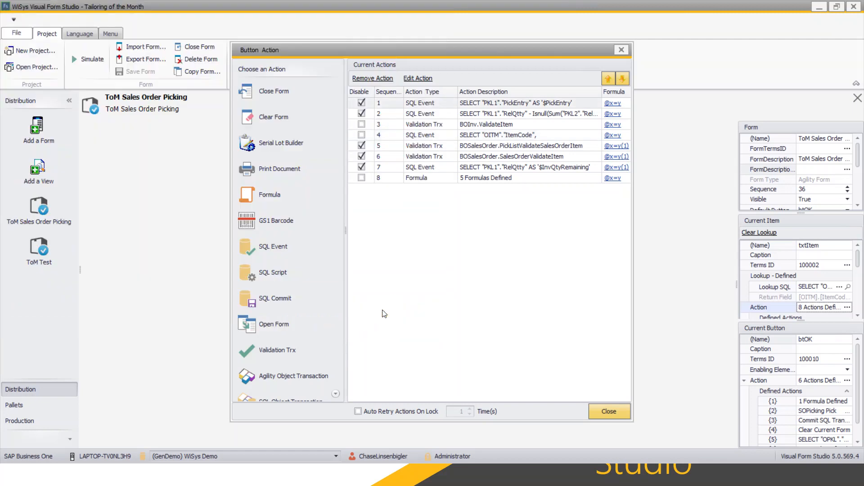
left_click(602, 409)
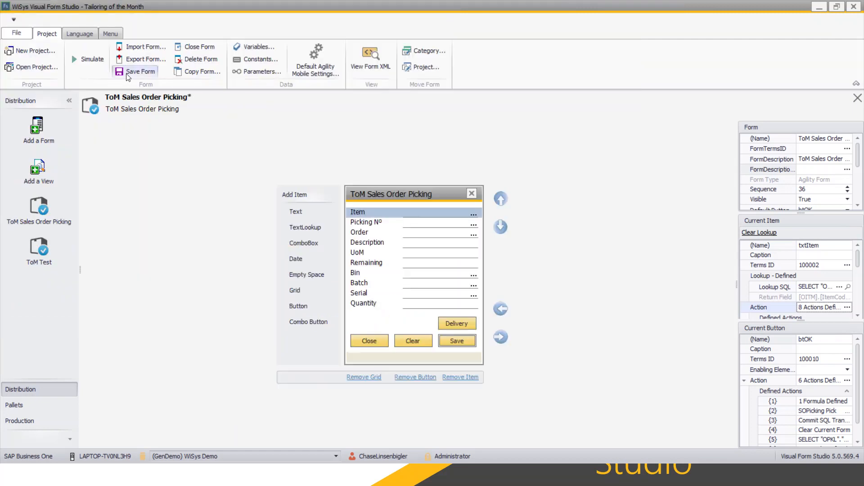
Save and simulate the form, choosing item 0000ZZTEST from the Item lookup to test the validation
left_click(98, 63)
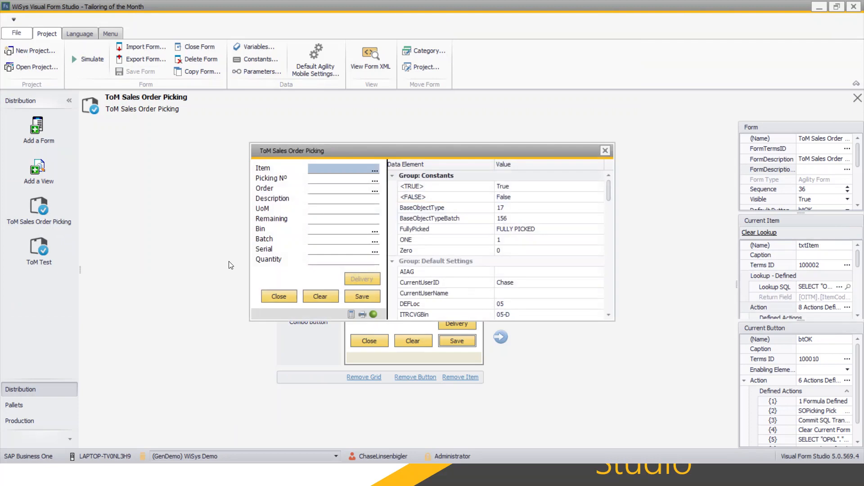
left_click(375, 171)
double_click(322, 201)
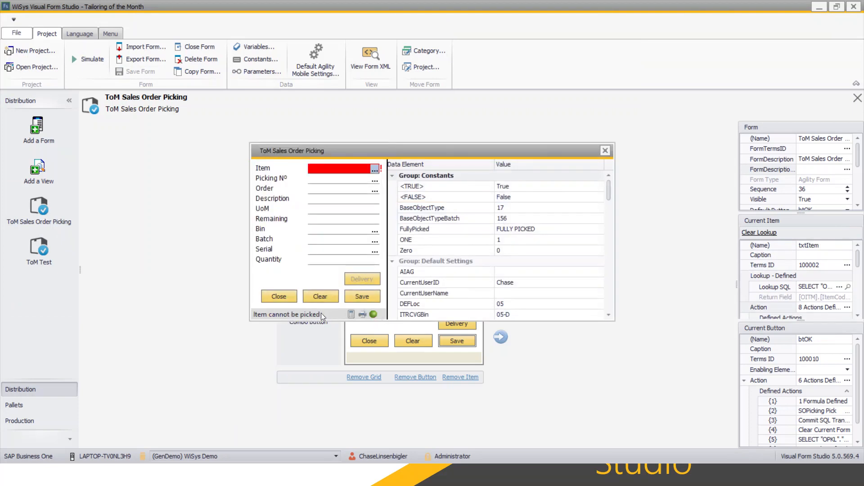
Choose item 6083-004 from the Item lookup to test an item with stock and orders, and clear the form
left_click(374, 169)
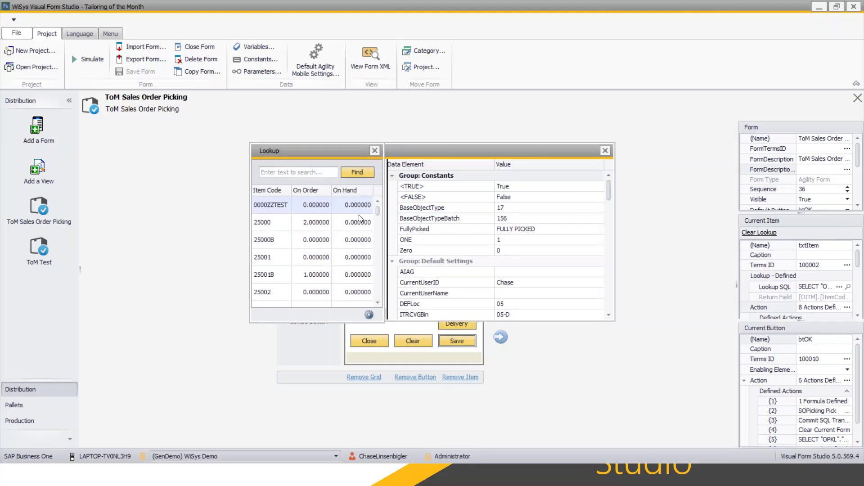
scroll(344, 239, "down", 3)
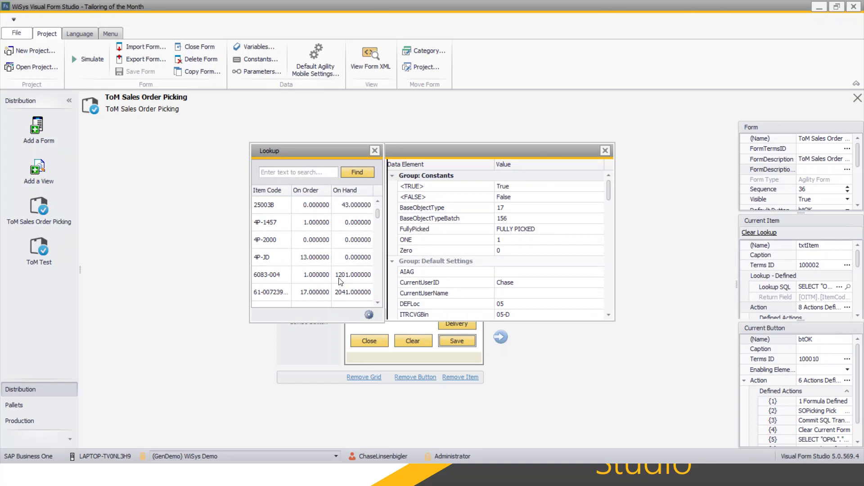
left_click(326, 280)
double_click(327, 280)
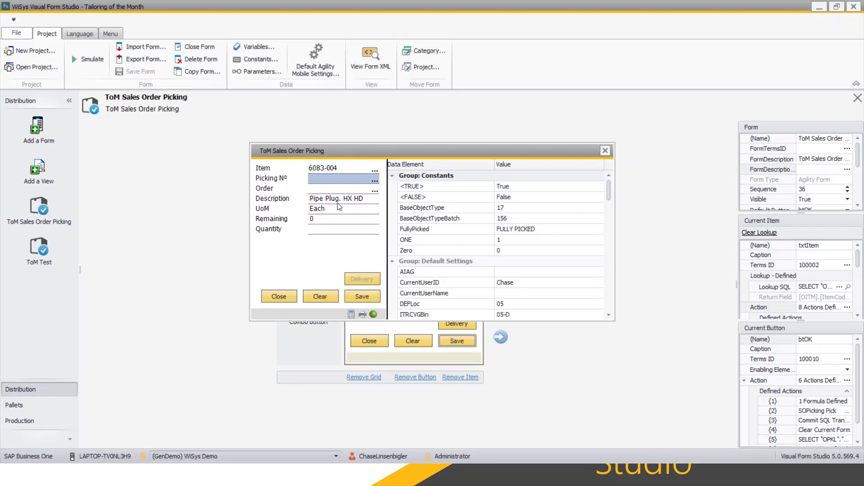
left_click(310, 296)
Test the validation with item 25001B and one more item from the Item lookup, and end the simulation
left_click(375, 170)
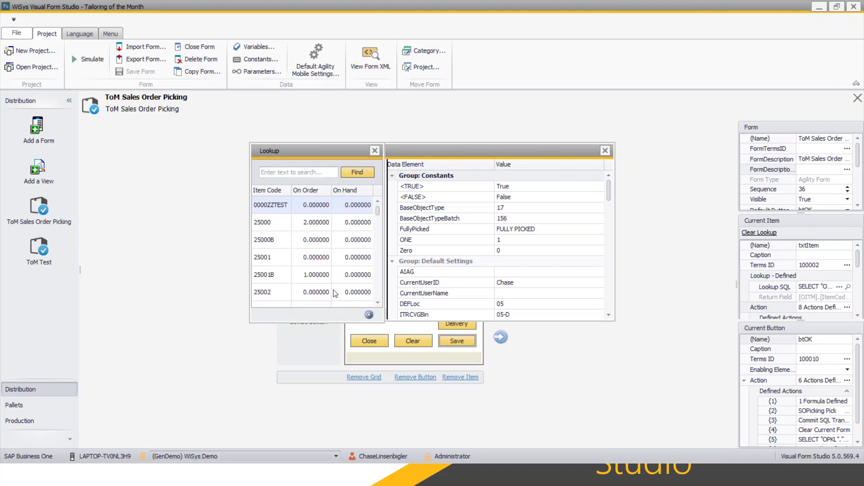
double_click(315, 275)
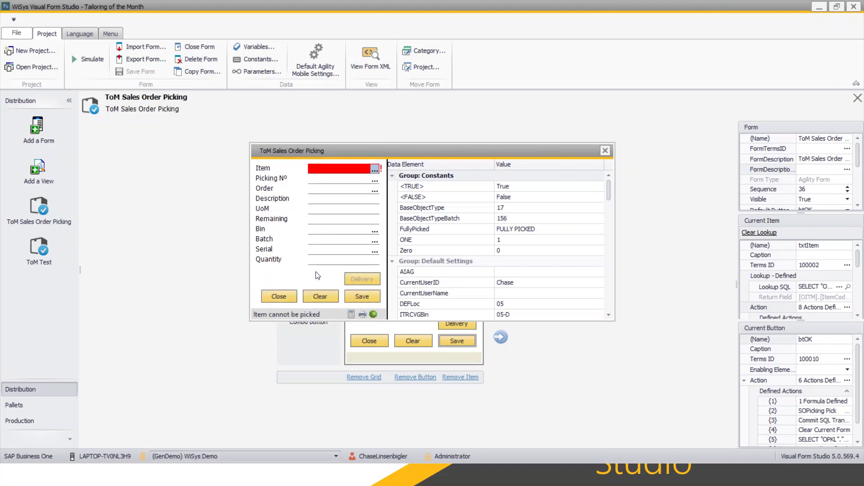
left_click(374, 170)
scroll(321, 274, "down", 1)
double_click(361, 240)
left_click(605, 150)
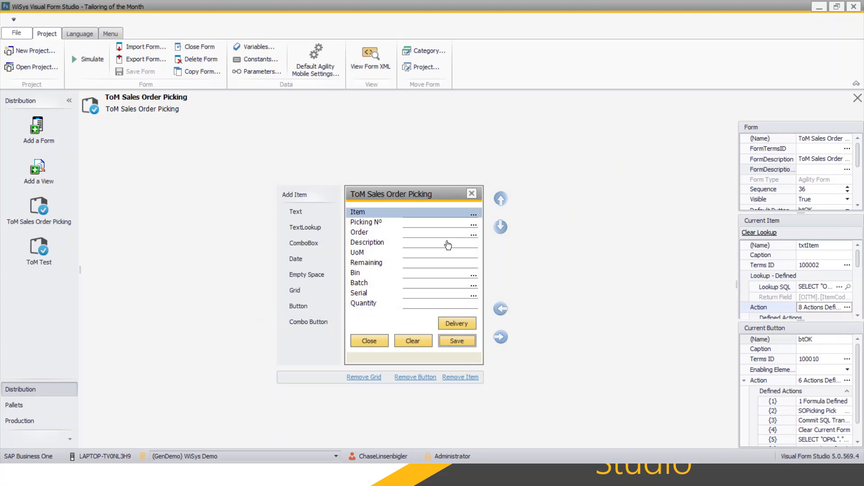
Add an SQL Event to the Picking Nº field and enter a SELECT DISTINCT query on OPKL joined to PKL1, ORDR and RDR1, filtered by status and item
left_click(439, 225)
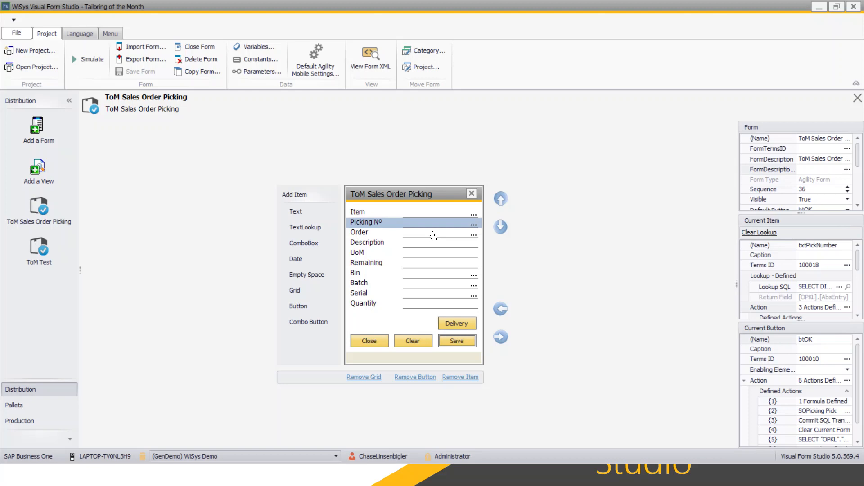
left_click(849, 308)
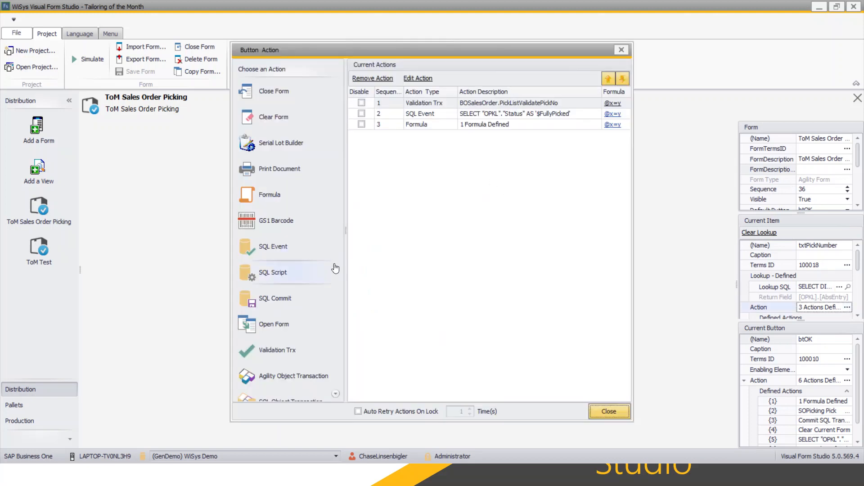
double_click(284, 252)
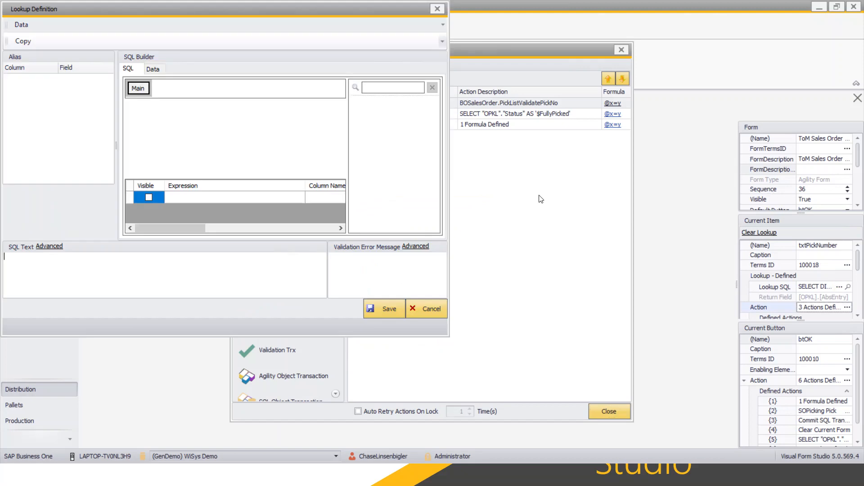
left_click(50, 246)
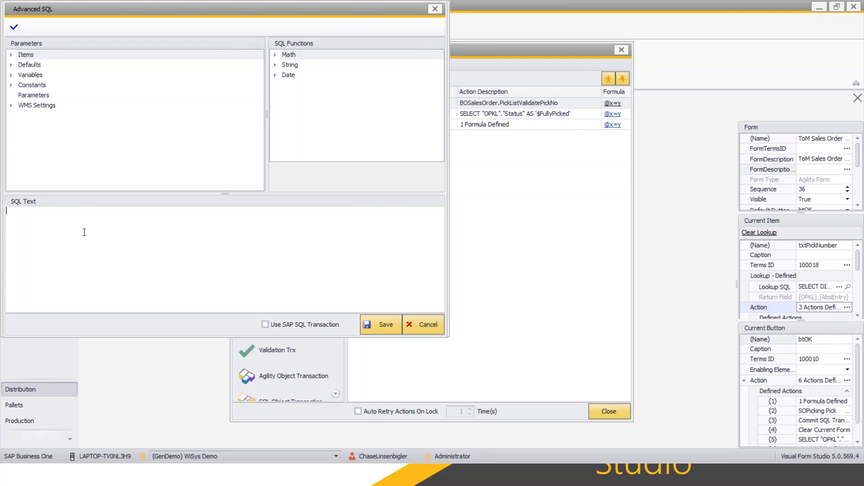
type("SELECT DISTINCT \"OPKL\".\"AbsEntry\",                 \"OPKL\".\"Name\" FROM   \"OPKL\"        INNER JOIN \"PKL1\" ON \"OPKL\".\"AbsEntry\" = \"PKL1\".\"AbsEntry\"        INNER JOIN \"ORDR\" ON \"ORDR\".\"DocEntry\" = \"PKL1\".\"OrderEntry\"        INNER JOIN \"RDR1\" ON \"RDR1\".\"DocEntry\" = \"ORDR\".\"DocEntry\" WHERE  \"OPKL\".\"Status\" IN ( 'R', 'P' )        AND \"RDR1\".\"ItemCode\" = '@txtItem'")
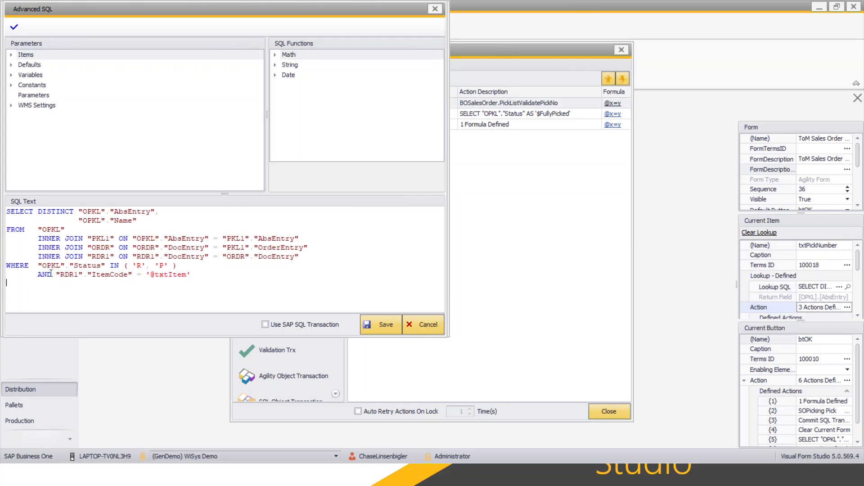
Remove the "OPKL"."Status" IN ( 'R', 'P' ) condition and its AND from the WHERE clause
mouse_move(39, 265)
left_mouse_down()
mouse_move(185, 276)
mouse_move(178, 266)
mouse_move(112, 259)
mouse_move(182, 276)
mouse_move(53, 273)
left_mouse_up()
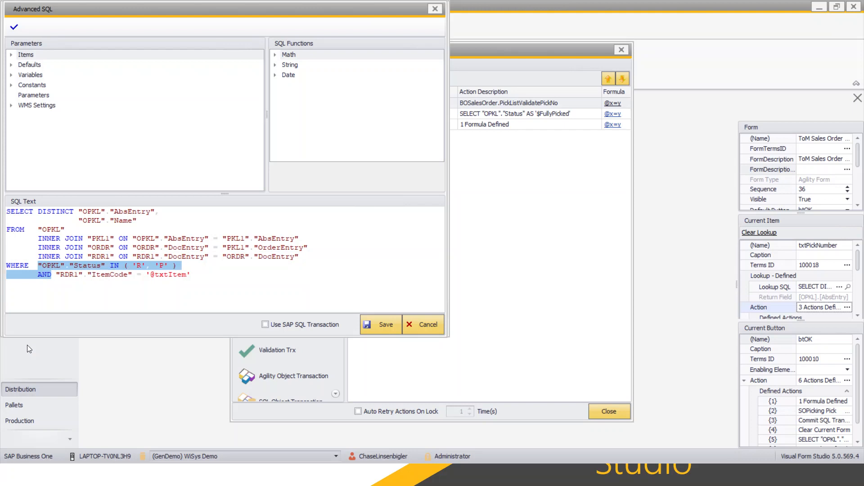
key("Delete")
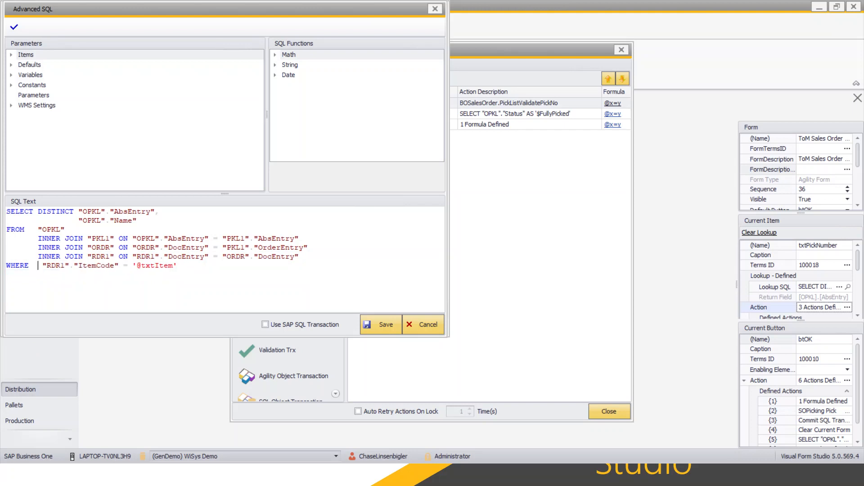
key("Delete")
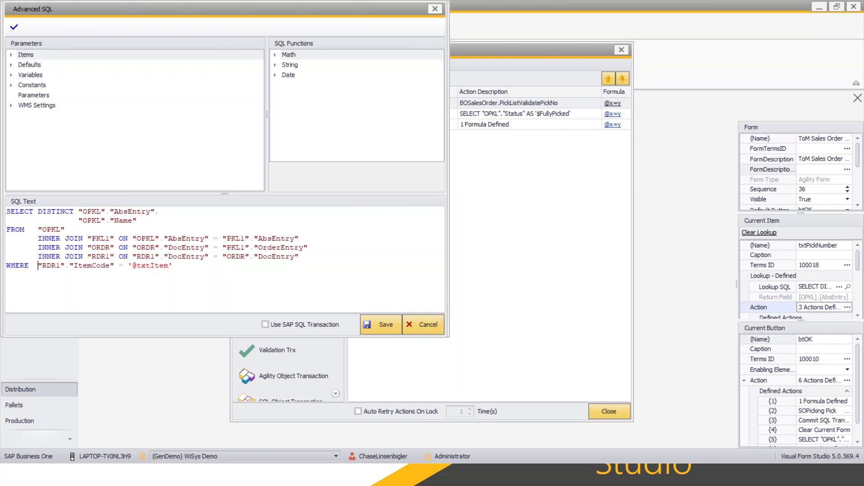
left_click(235, 266)
left_click_drag(75, 210, 154, 213)
key("ctrl+c")
left_click(101, 220)
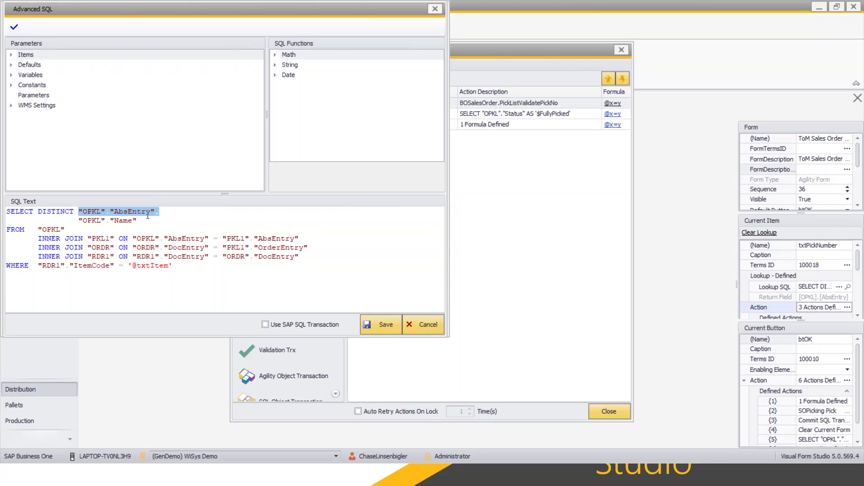
left_click(187, 266)
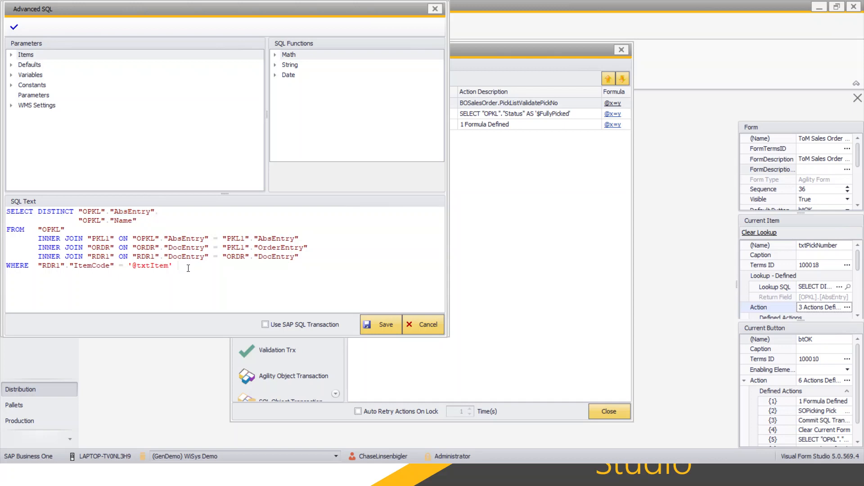
type("AND")
key("ctrl+v")
type("=")
left_click(11, 55)
left_click(11, 55)
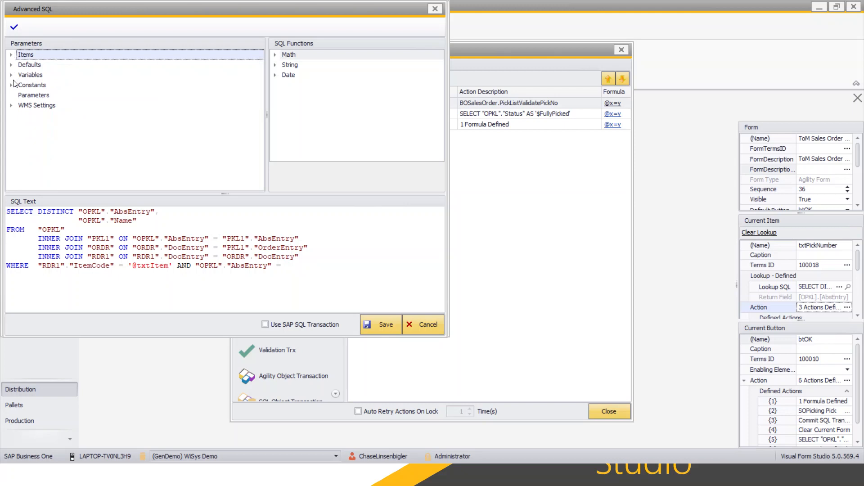
left_click(11, 55)
double_click(56, 76)
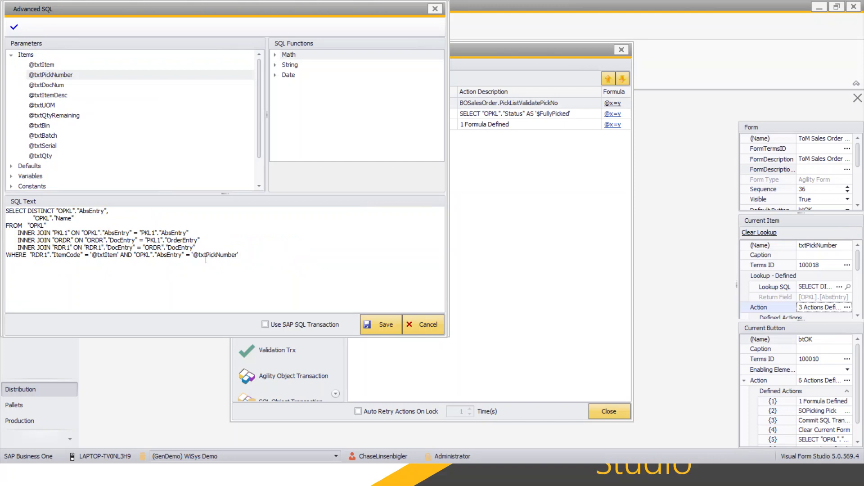
left_click(376, 325)
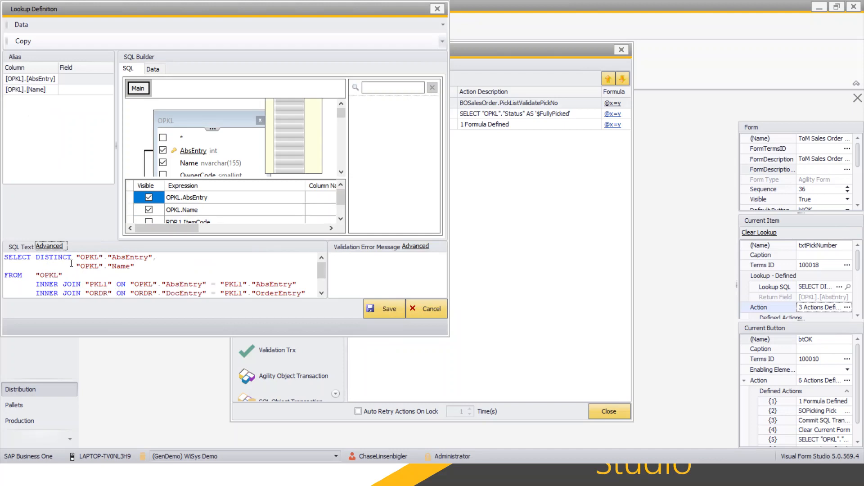
Review the SQL, enter the validation error message "PL dose not contain Item:" and open it in the advanced message editor with the form items listed
scroll(118, 272, "down", 1)
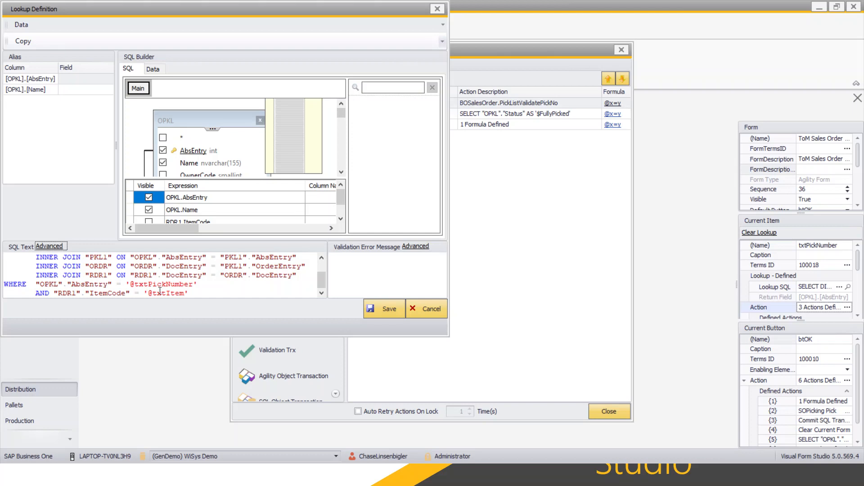
scroll(312, 263, "up", 2)
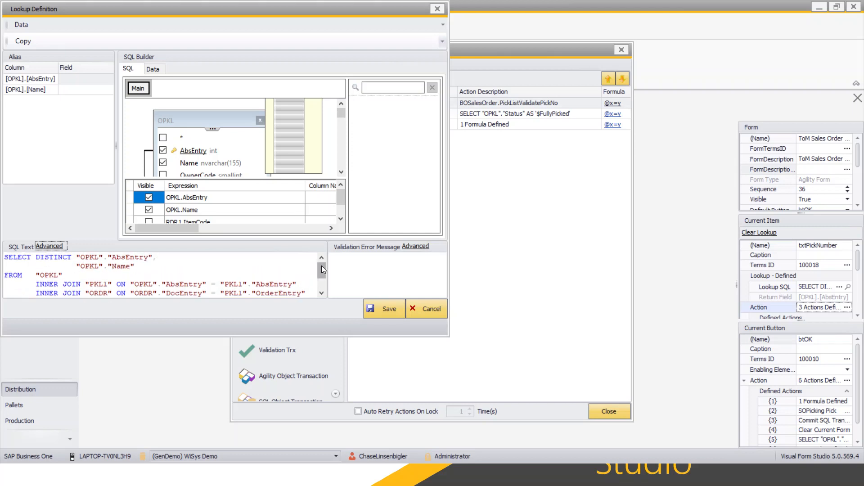
left_click(344, 262)
type("PL dose not contain Item:")
left_click(415, 247)
left_click(67, 94)
left_click(110, 107)
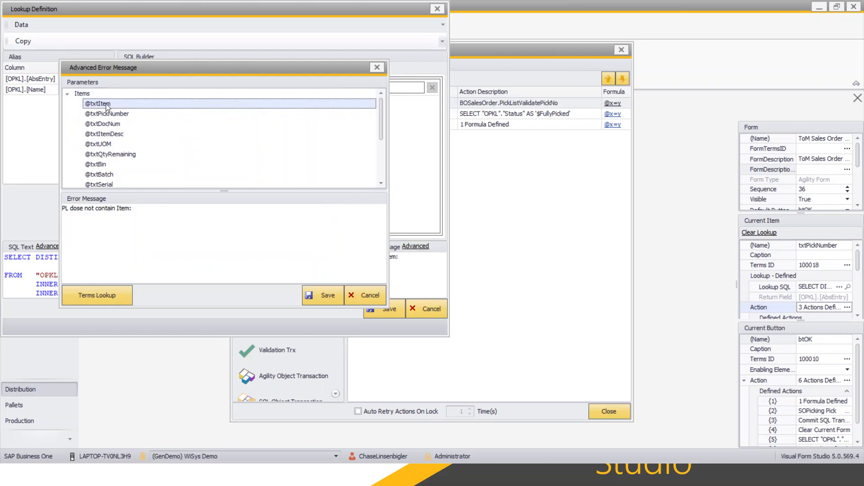
double_click(106, 104)
type("'")
left_click(90, 209)
key("BackSpace")
key("BackSpace")
key("BackSpace")
key("BackSpace")
key("BackSpace")
key("BackSpace")
key("BackSpace")
key("BackSpace")
key("BackSpace")
key("BackSpace")
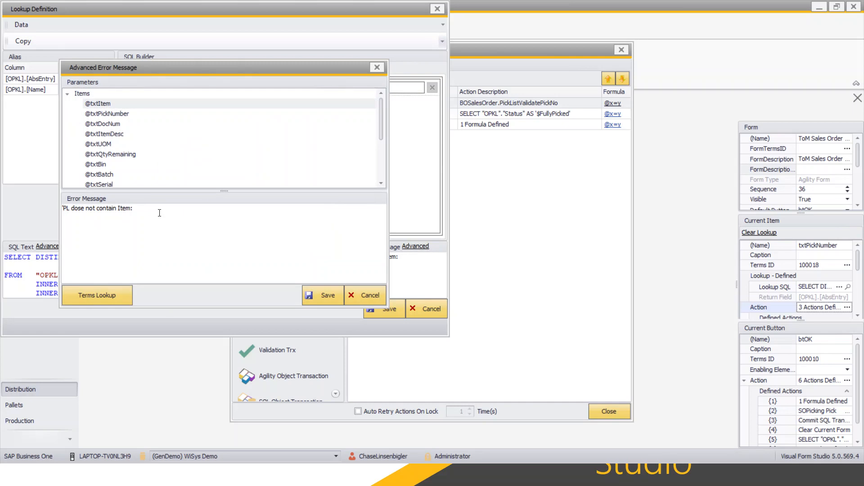
key("BackSpace")
double_click(97, 104)
left_click(313, 296)
left_click(379, 307)
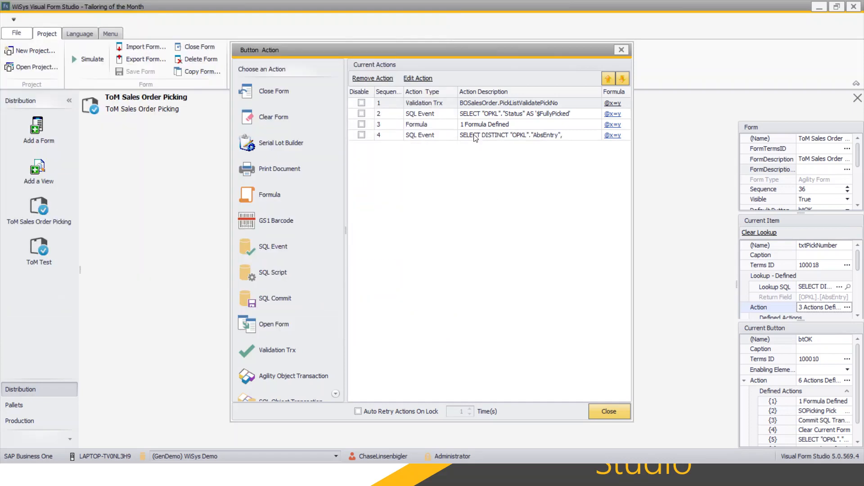
Move the new SELECT DISTINCT SQL Event up to sequence 2, directly after the Validation Trx action
left_click(474, 135)
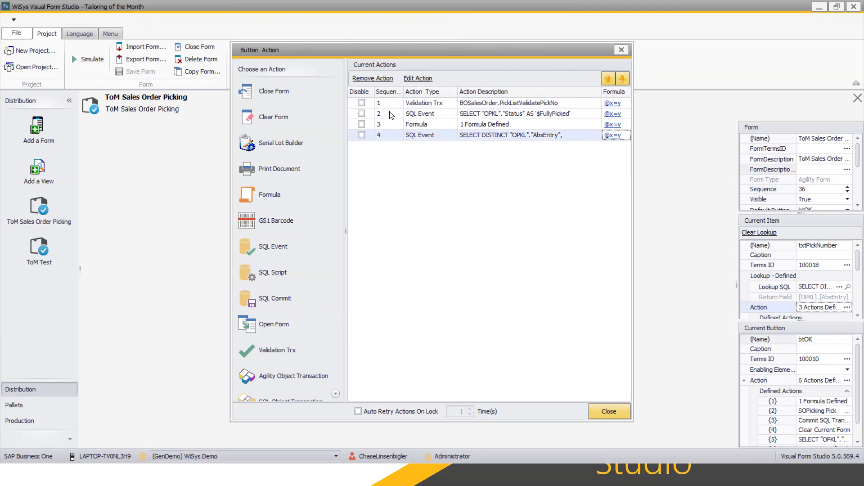
left_click(610, 80)
left_click(610, 79)
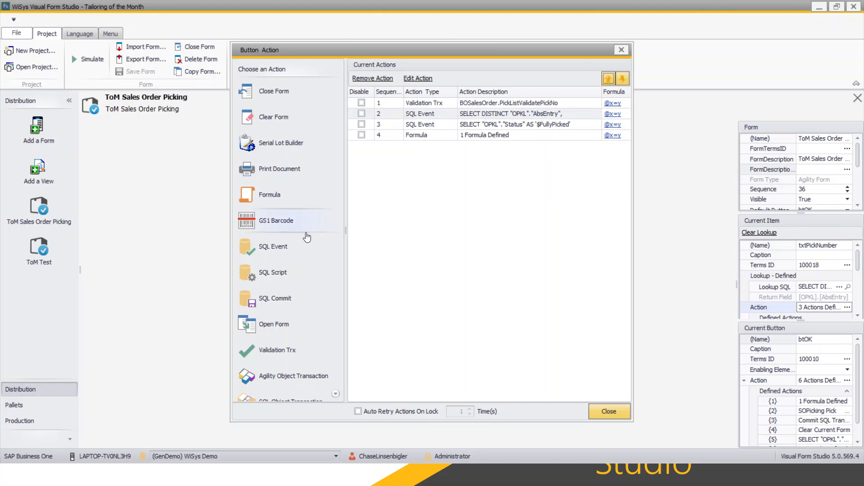
Add another SQL Event and enter the SELECT DISTINCT query on OPKL joined to PKL1, ORDR and RDR1, filtered by status and item
left_click(323, 247)
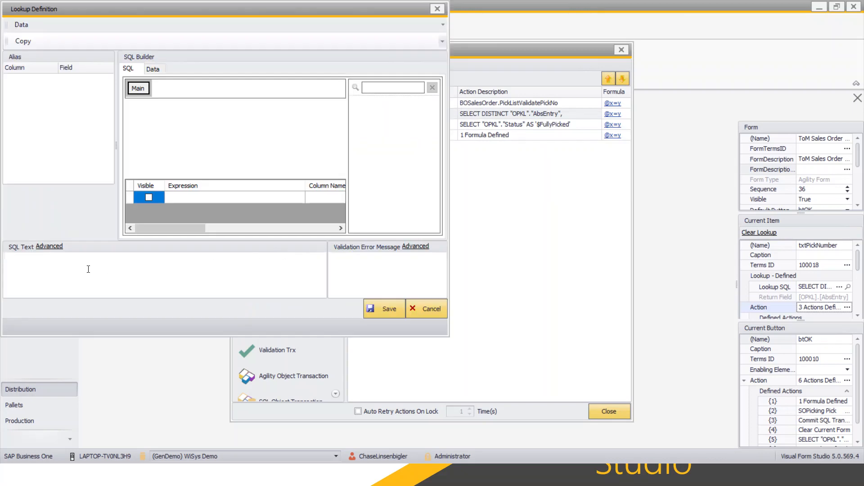
left_click(57, 248)
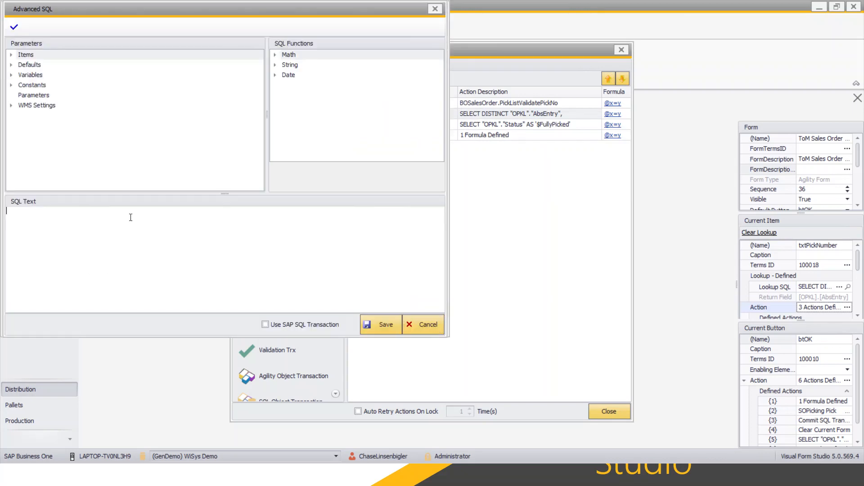
type("\"OPKL\".\"AbsEntry\",")
key("BackSpace")
key("BackSpace")
key("BackSpace")
key("BackSpace")
key("BackSpace")
key("BackSpace")
key("BackSpace")
key("BackSpace")
key("BackSpace")
key("BackSpace")
key("BackSpace")
key("BackSpace")
key("BackSpace")
key("BackSpace")
key("BackSpace")
key("BackSpace")
key("BackSpace")
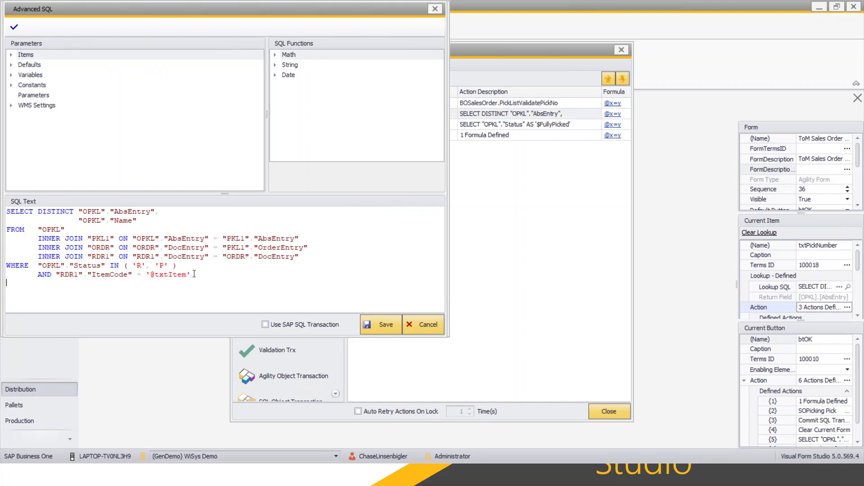
left_click_drag(200, 274, 57, 277)
key("BackSpace")
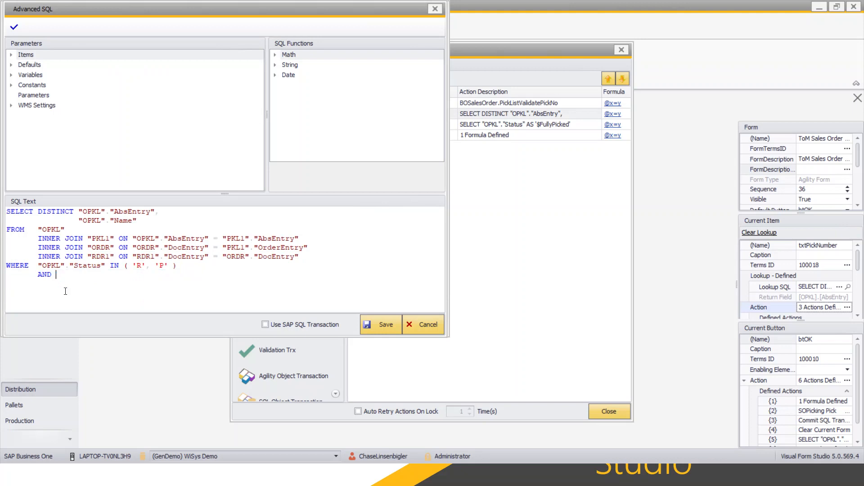
left_click_drag(78, 211, 155, 211)
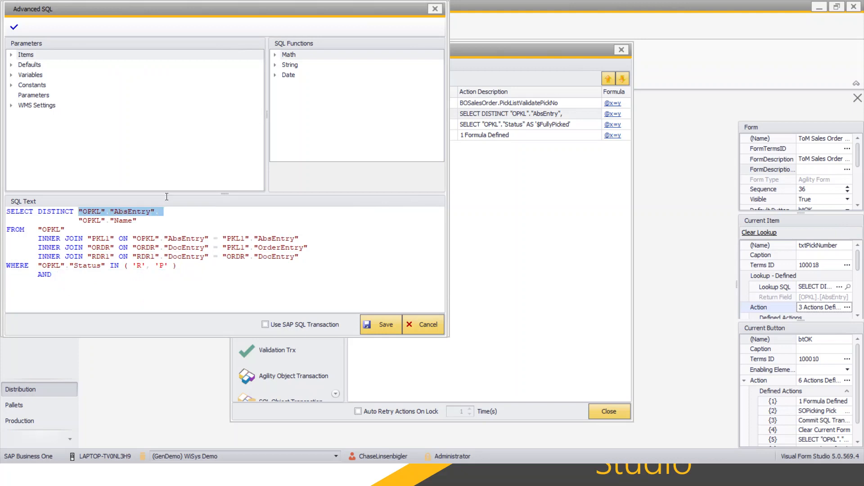
key("ctrl+c")
left_click(79, 276)
key("ctrl+v")
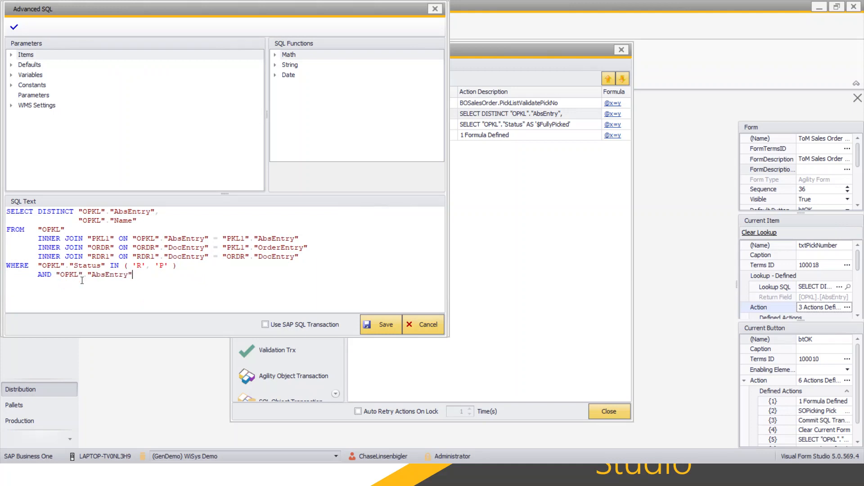
type("=")
left_click(12, 55)
double_click(51, 75)
left_click(378, 324)
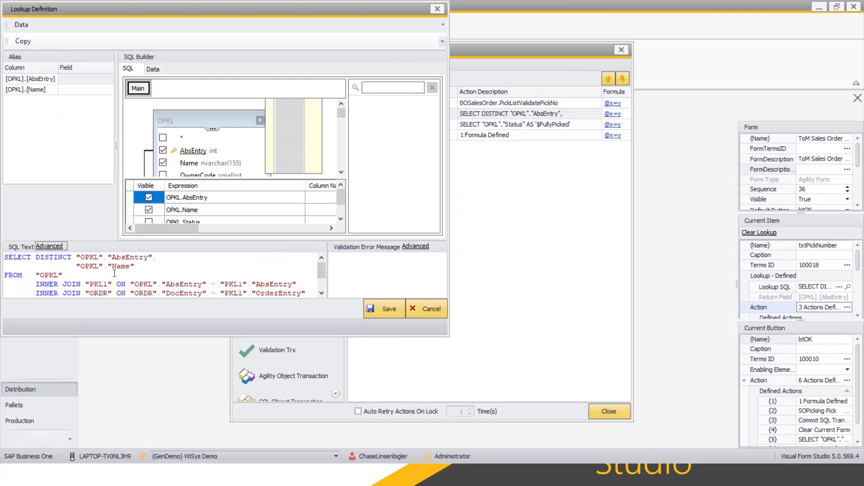
scroll(114, 273, "down", 1)
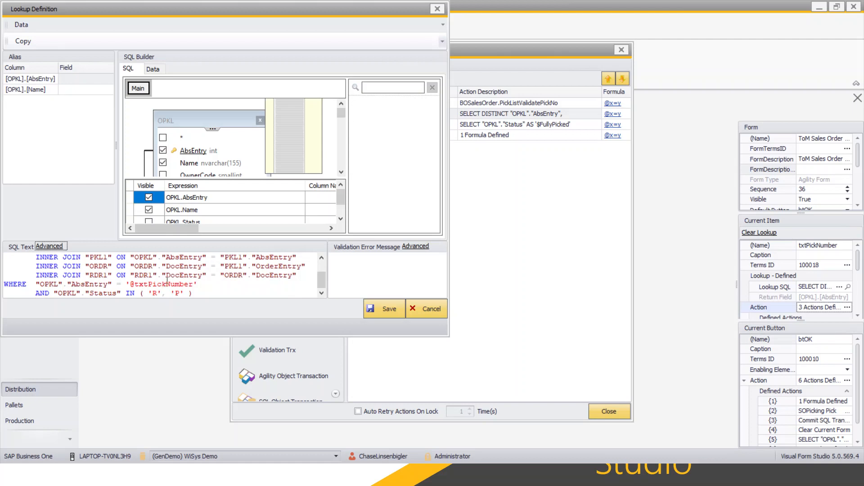
left_click(349, 256)
type("Pick List")
left_click(414, 247)
left_click(112, 138)
double_click(157, 158)
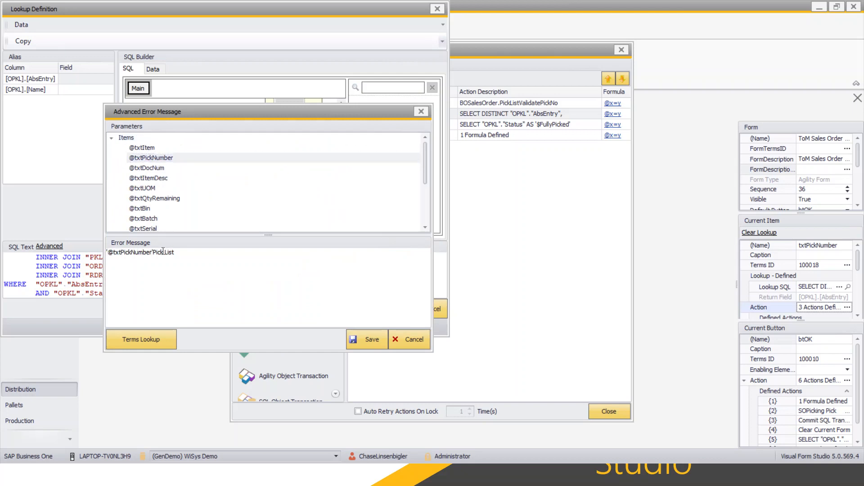
key("BackSpace")
key("BackSpace")
key("BackSpace")
key("BackSpace")
key("BackSpace")
key("BackSpace")
key("BackSpace")
key("BackSpace")
key("BackSpace")
key("BackSpace")
key("BackSpace")
key("BackSpace")
key("BackSpace")
key("BackSpace")
key("BackSpace")
key("BackSpace")
key("BackSpace")
double_click(153, 158)
type("is not open")
left_click(358, 339)
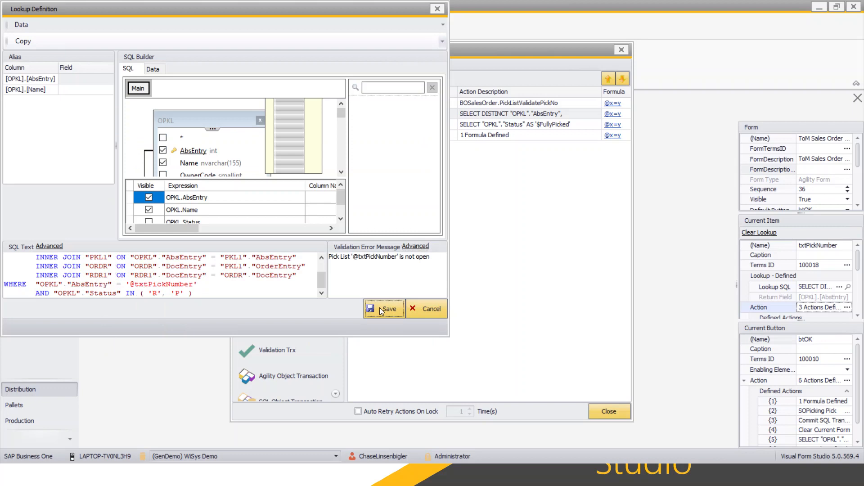
left_click(380, 307)
Move the pick list status SQL Event up to sequence 2, close the action list and save the form
left_click(433, 148)
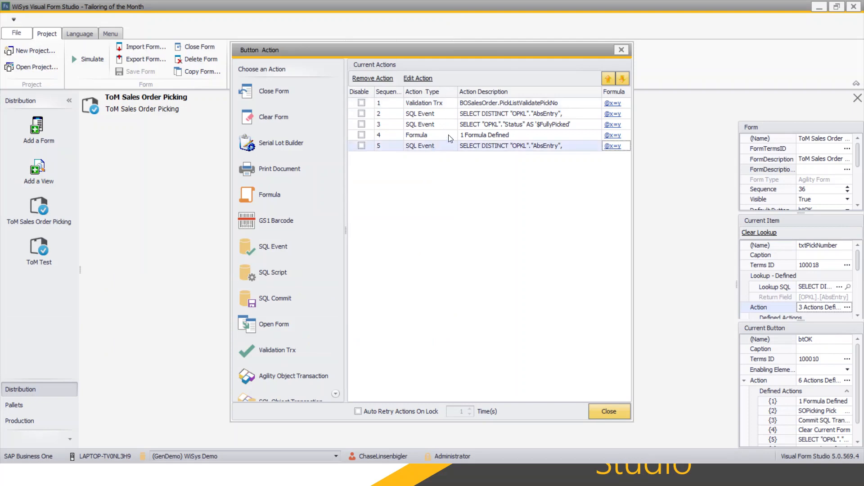
left_click(609, 78)
left_click(609, 78)
left_click(609, 79)
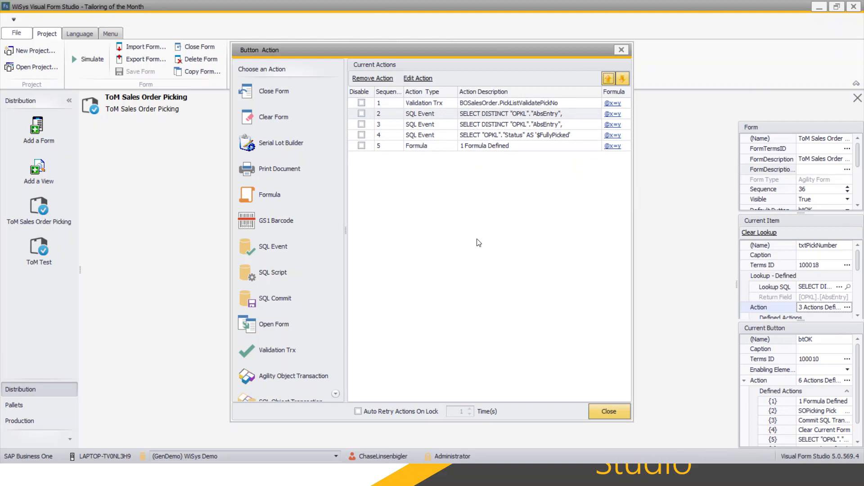
left_click(610, 411)
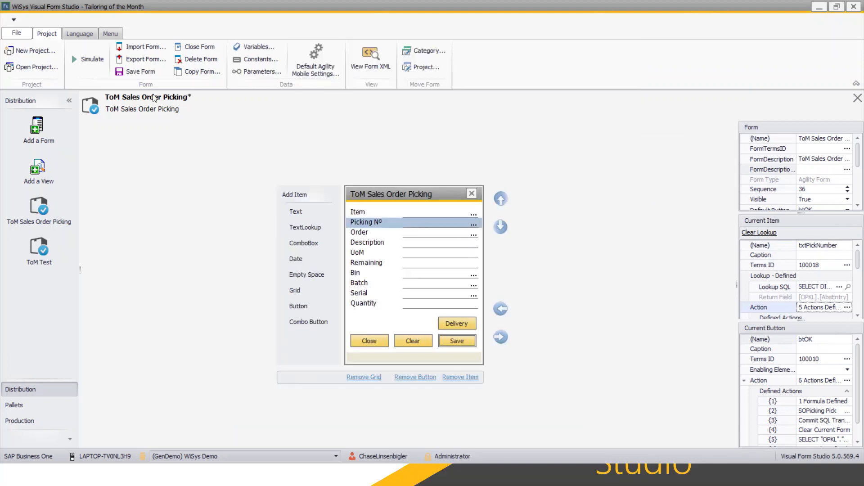
left_click(137, 71)
left_click(99, 63)
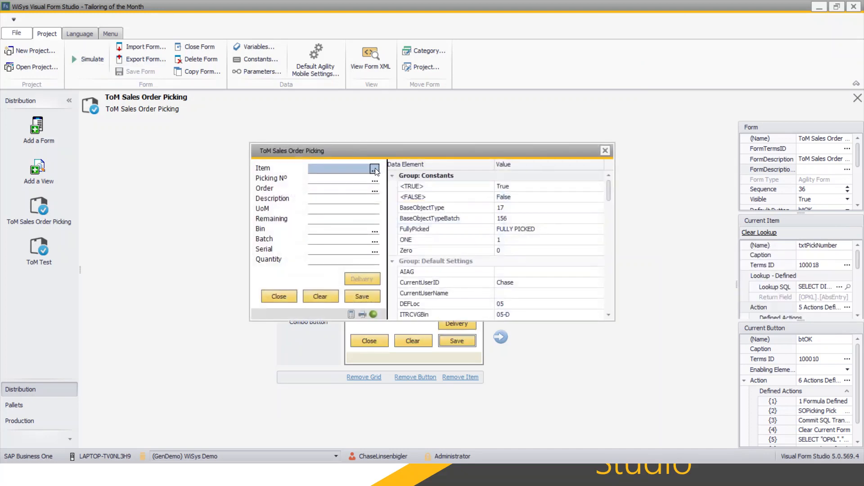
left_click(374, 169)
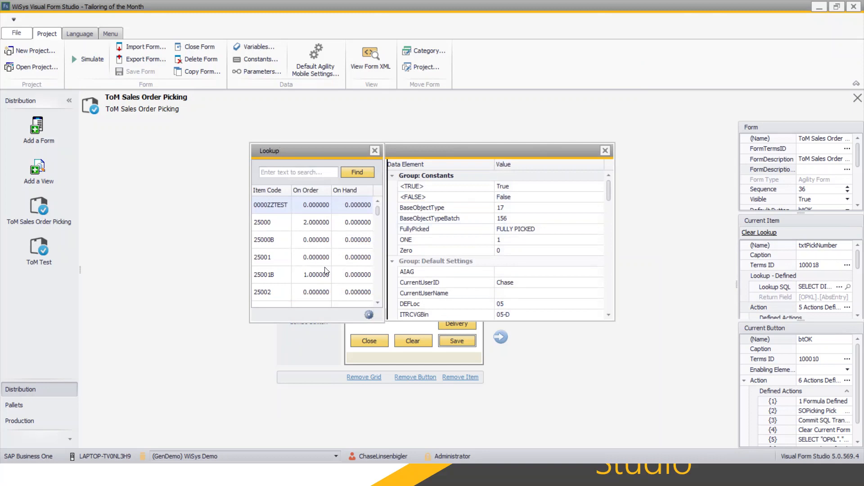
scroll(327, 265, "down", 3)
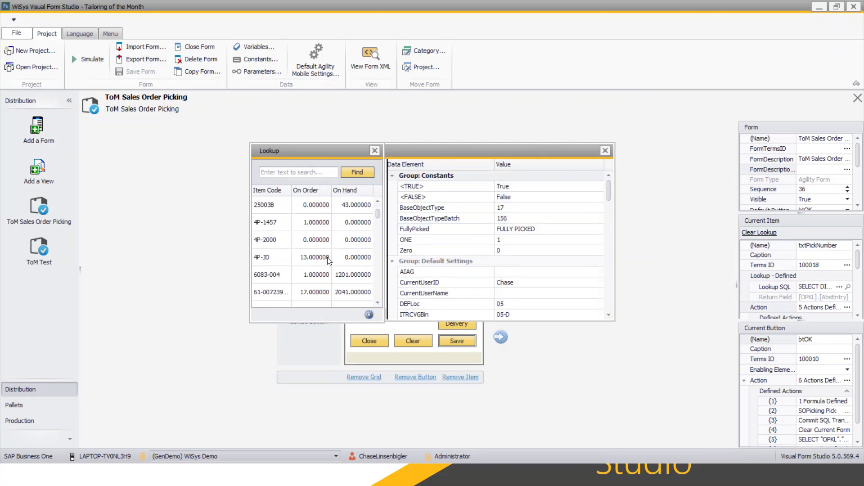
left_click(314, 293)
double_click(313, 294)
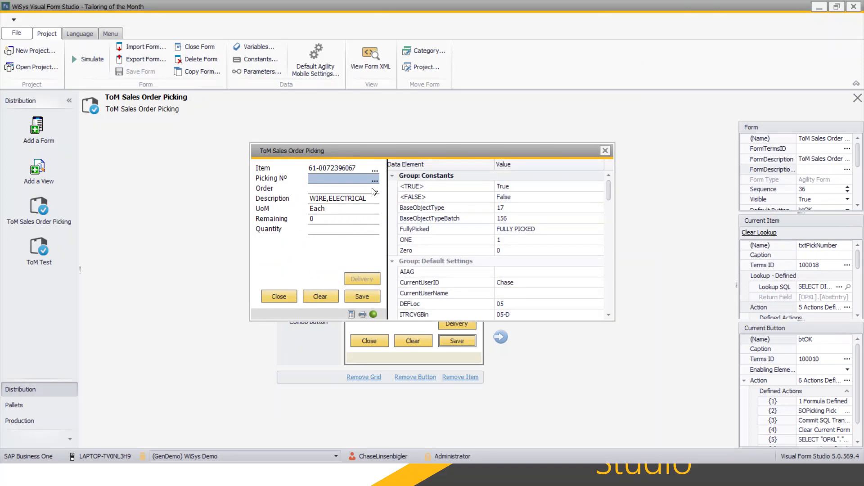
left_click(320, 296)
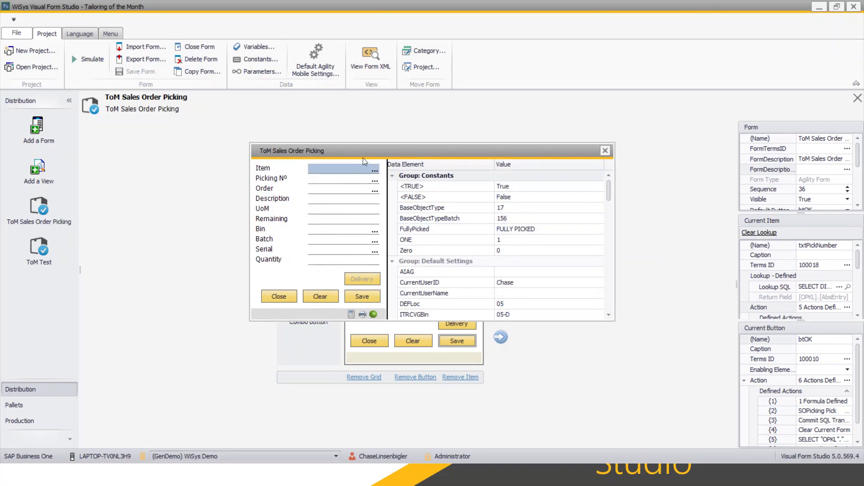
Enter item A00001 and review the pick lists offered in the Picking Nº lookup
type("A00001")
key("Return")
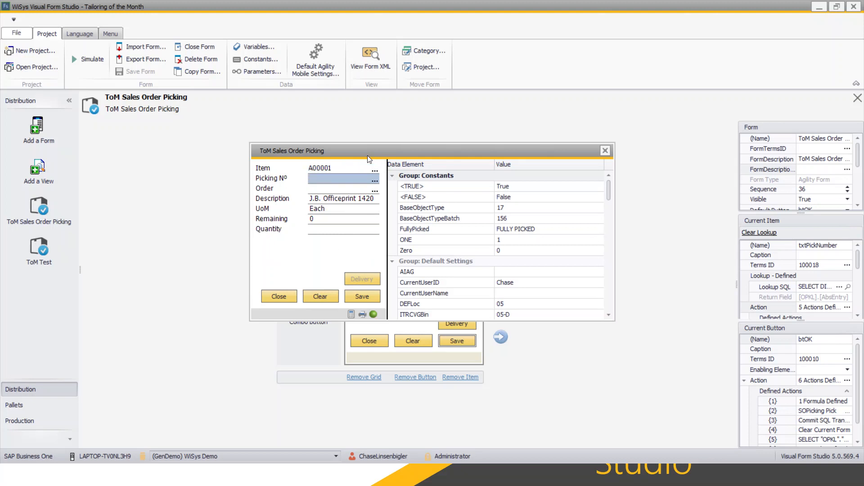
left_click(375, 179)
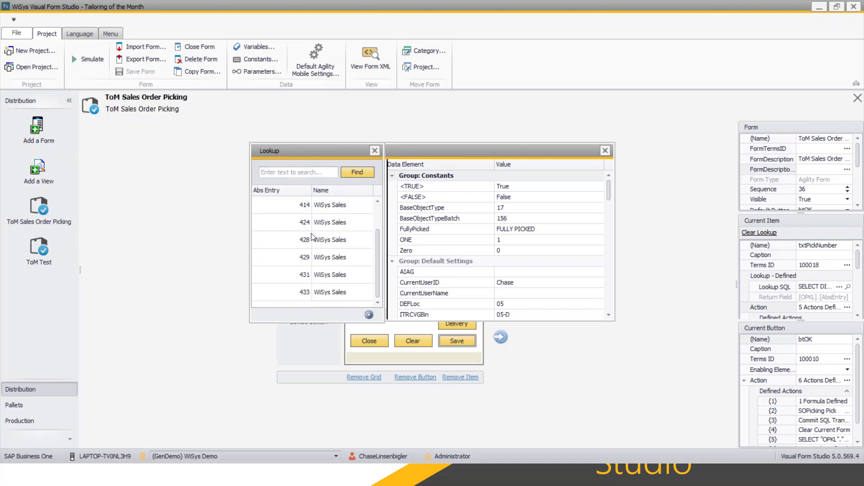
scroll(312, 232, "up", 1)
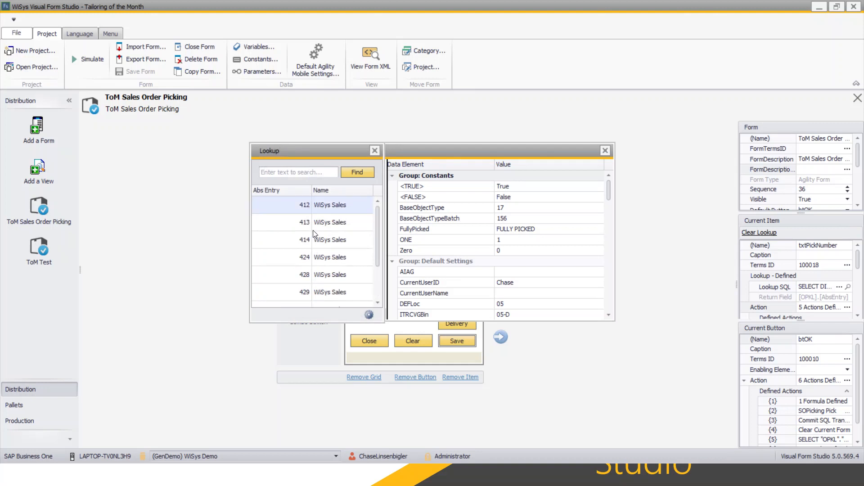
left_click(375, 151)
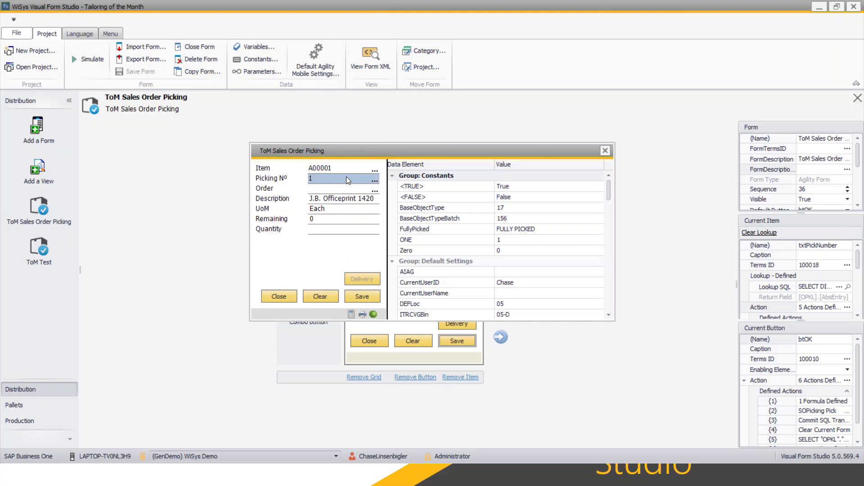
Test the Picking Nº validation with the numbers 1 and 50000
key("Return")
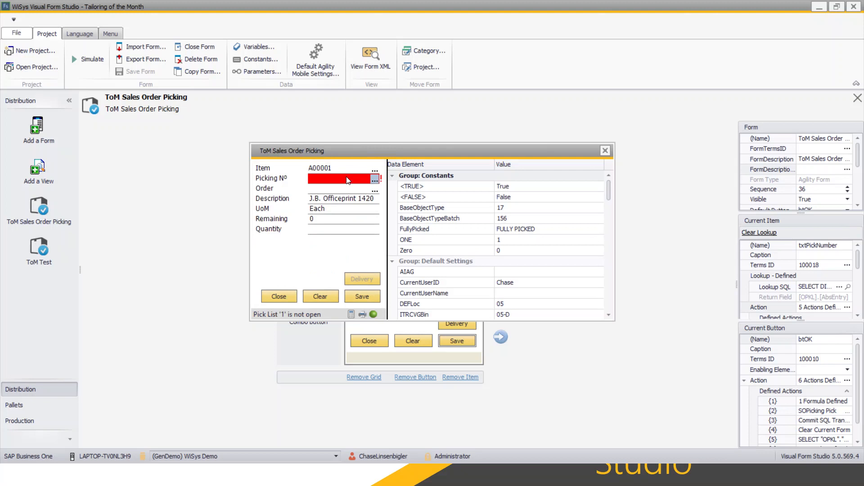
left_click(376, 177)
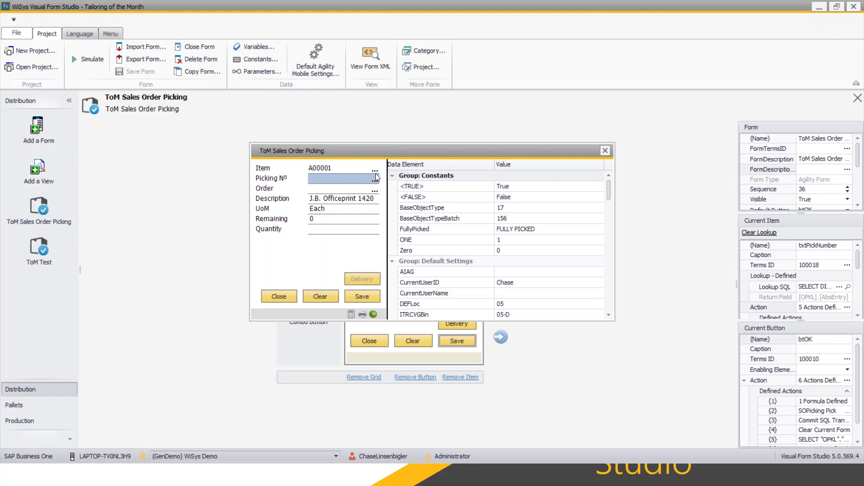
type("50000")
key("Return")
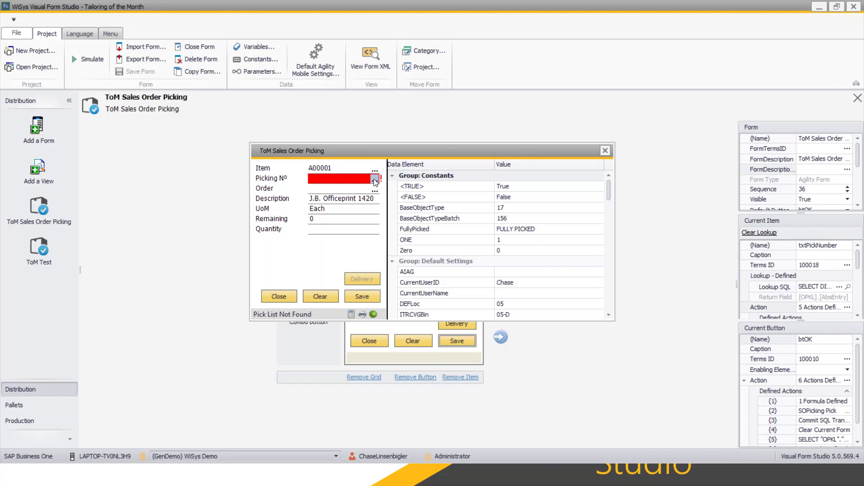
Test the Picking Nº validation with 415 and check the pick lists offered in its lookup
left_click(375, 181)
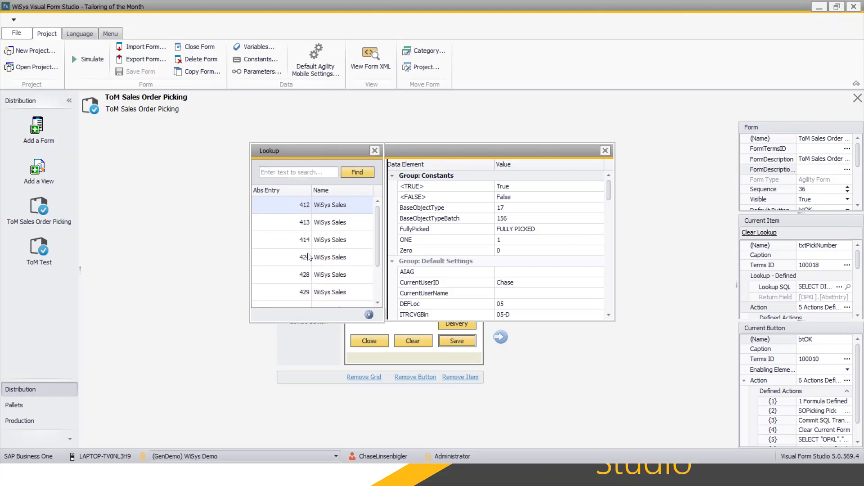
left_click(376, 152)
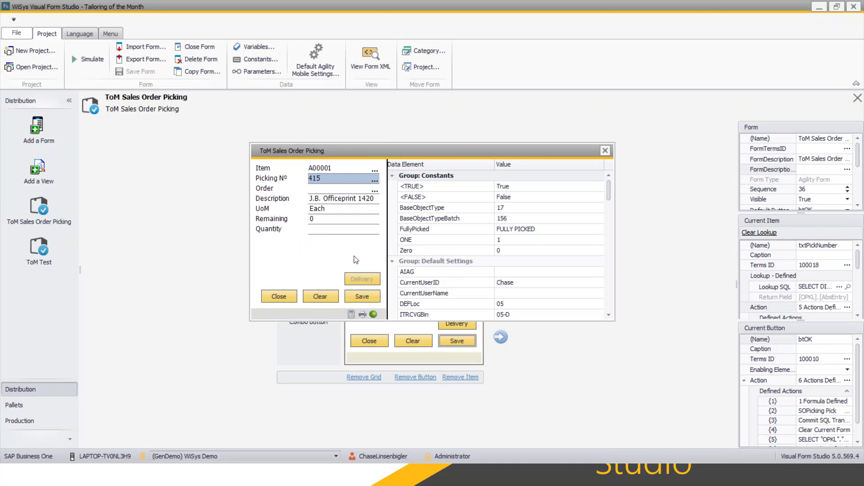
key("Tab")
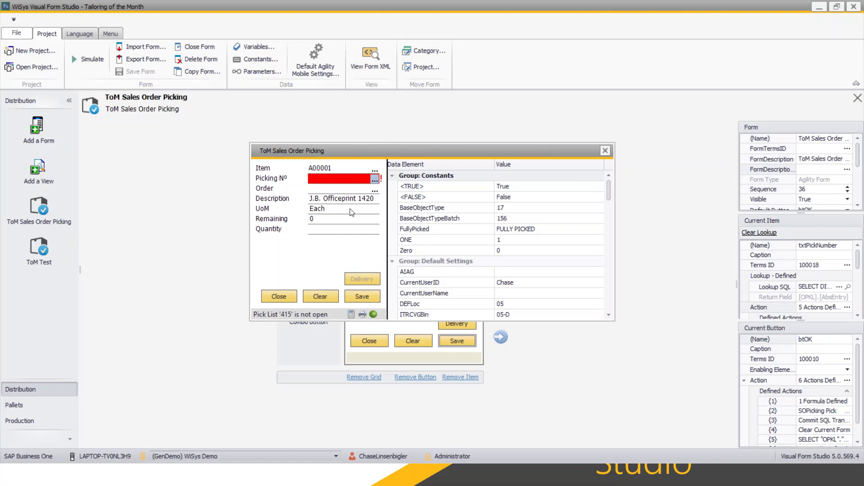
left_click(375, 179)
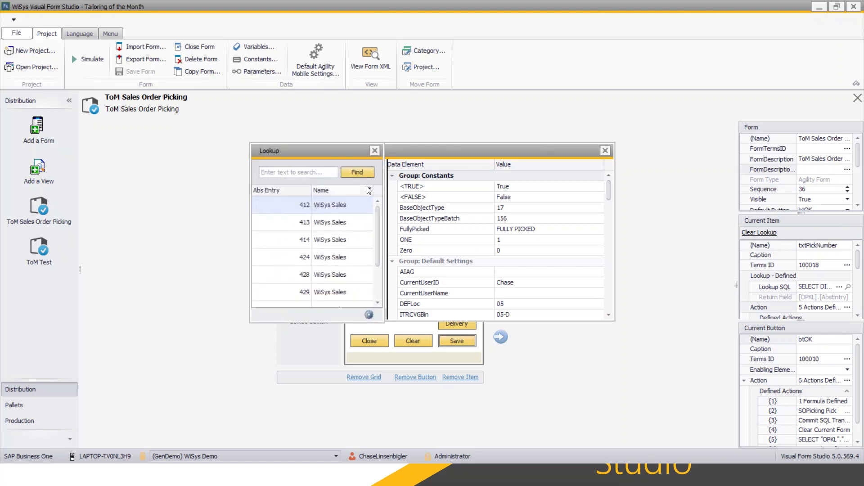
scroll(335, 275, "down", 1)
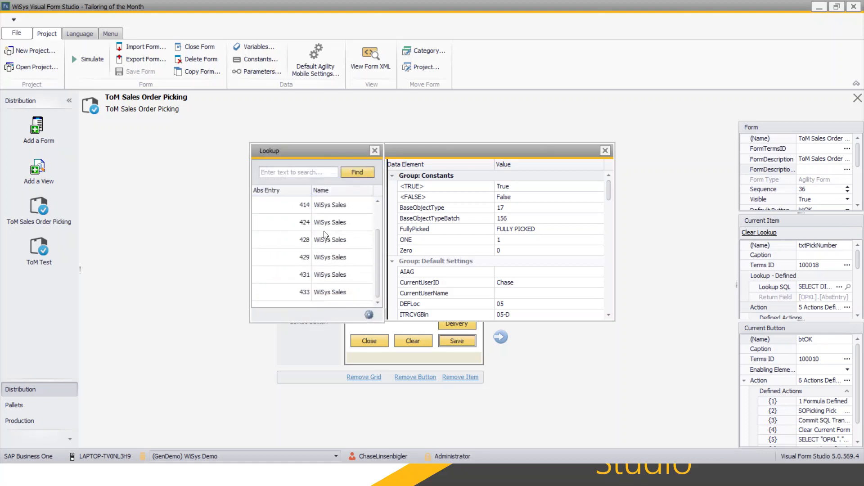
left_click(375, 151)
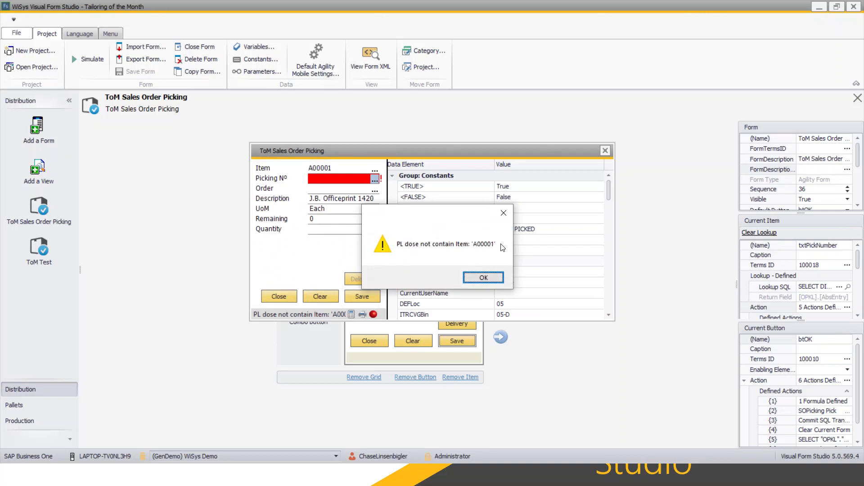
Dismiss the pick list validation warning and close the form simulation
left_click(491, 278)
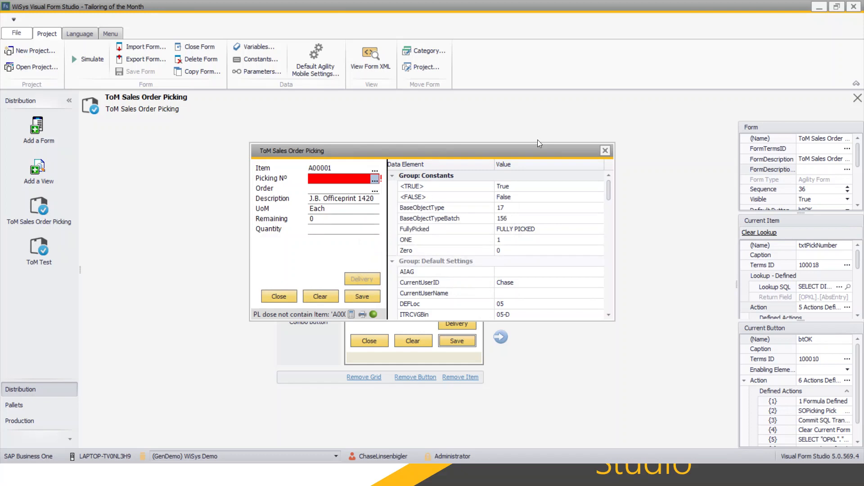
left_click(610, 149)
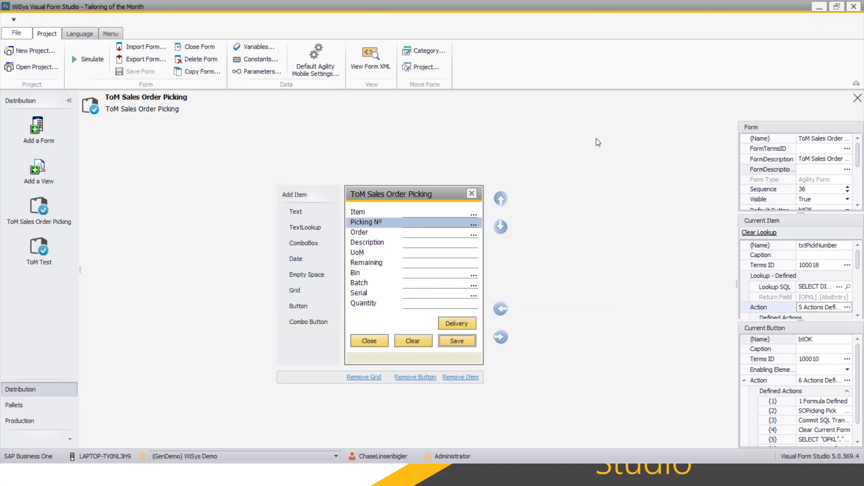
Copy the SQL text of the Item field's first action, the PKL1 PickEntry query, and close its definition without changes
left_click(448, 234)
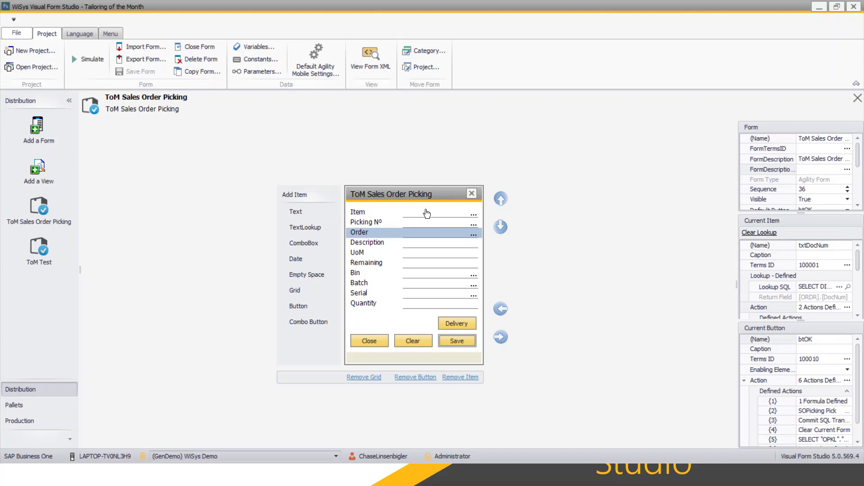
left_click(427, 214)
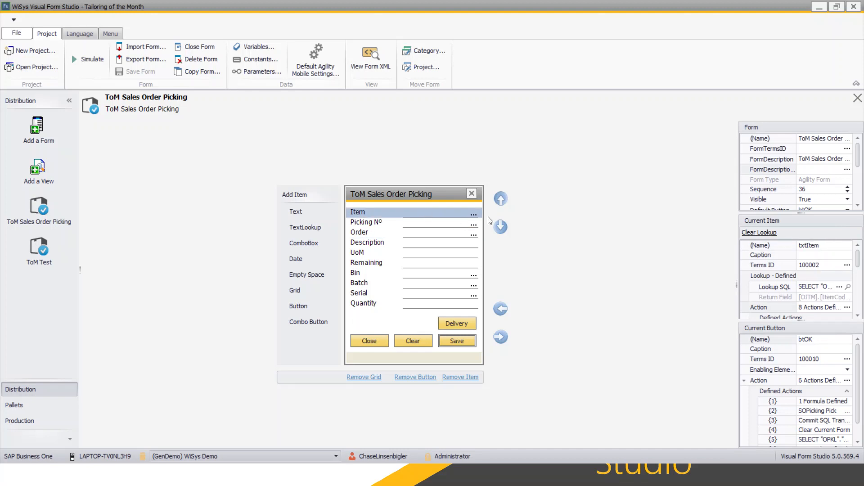
left_click(847, 307)
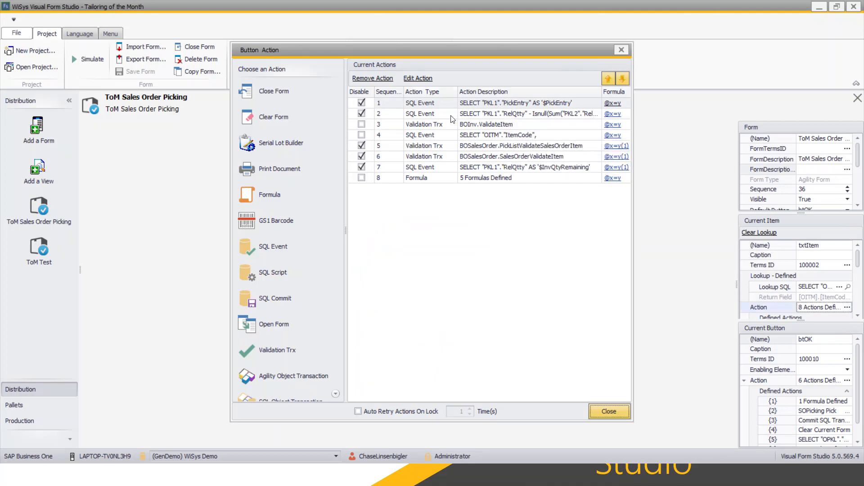
left_click(417, 79)
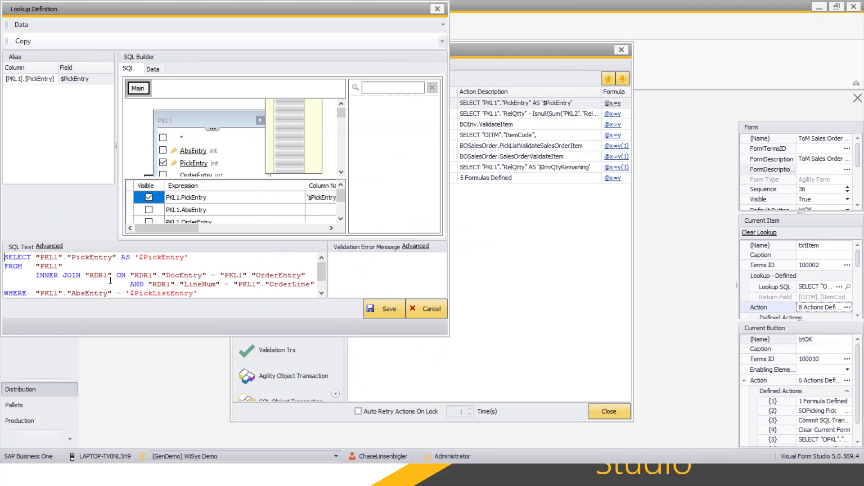
scroll(111, 280, "down", 1)
scroll(111, 280, "up", 2)
scroll(150, 275, "down", 1)
scroll(150, 274, "up", 1)
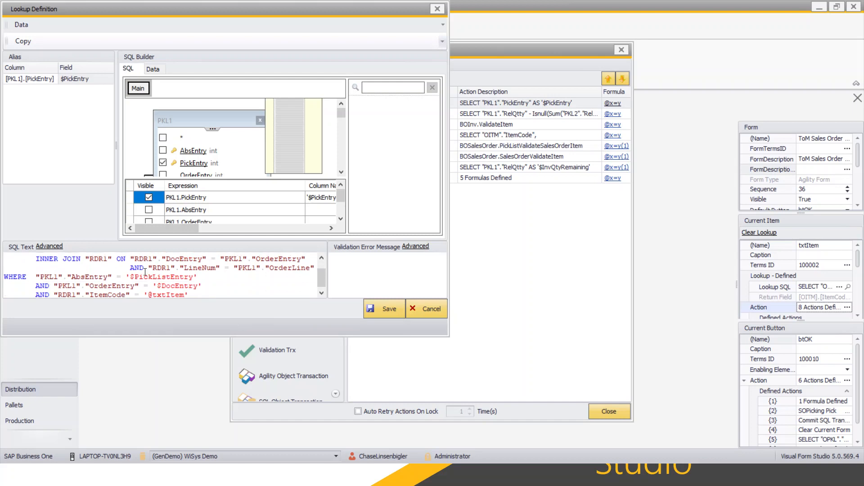
scroll(121, 272, "down", 1)
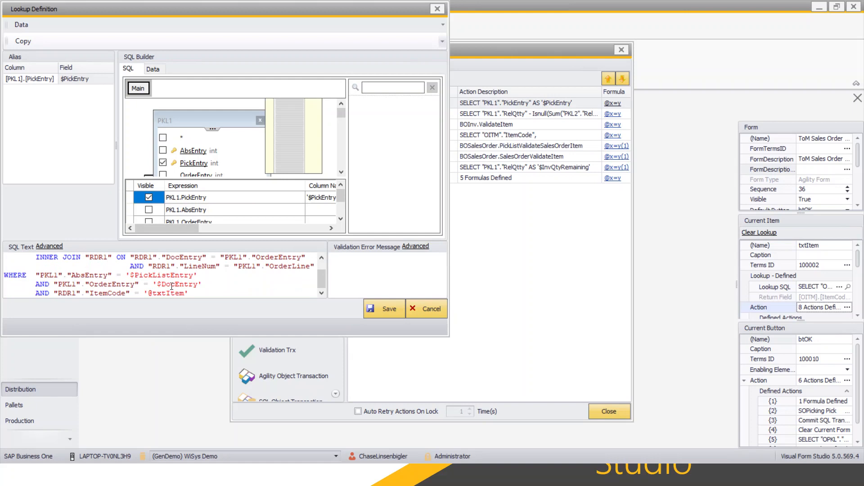
left_click_drag(198, 293, 15, 231)
key("ctrl+c")
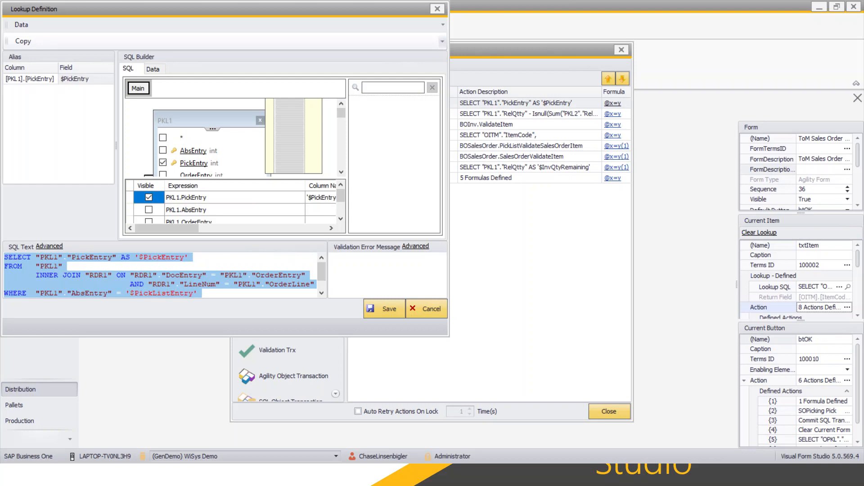
left_click(437, 9)
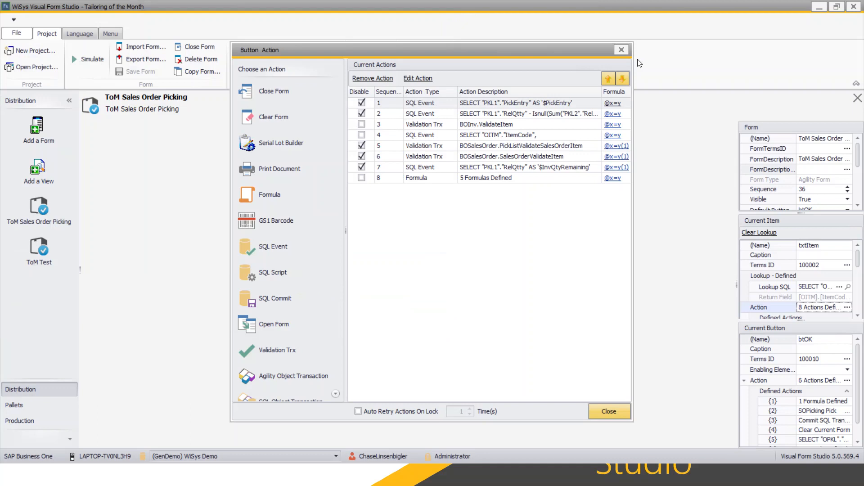
Leave the Item field's actions and open the action list of the form's Order field
left_click(620, 50)
left_click(378, 232)
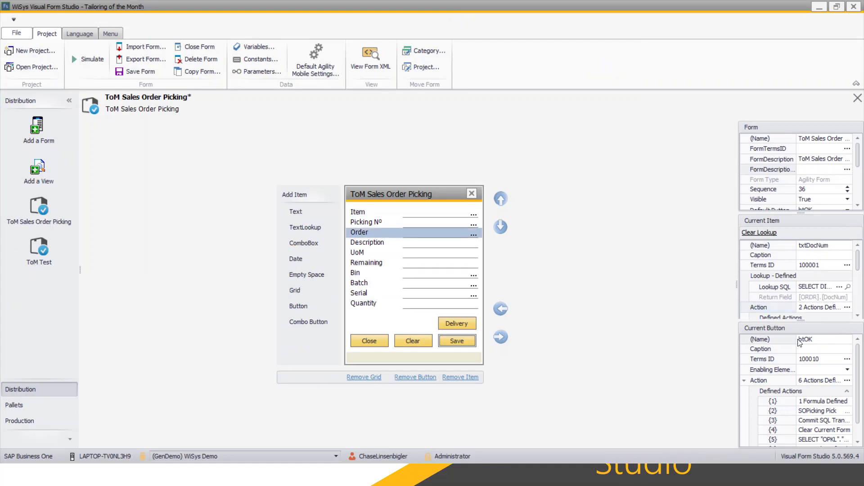
left_click(848, 307)
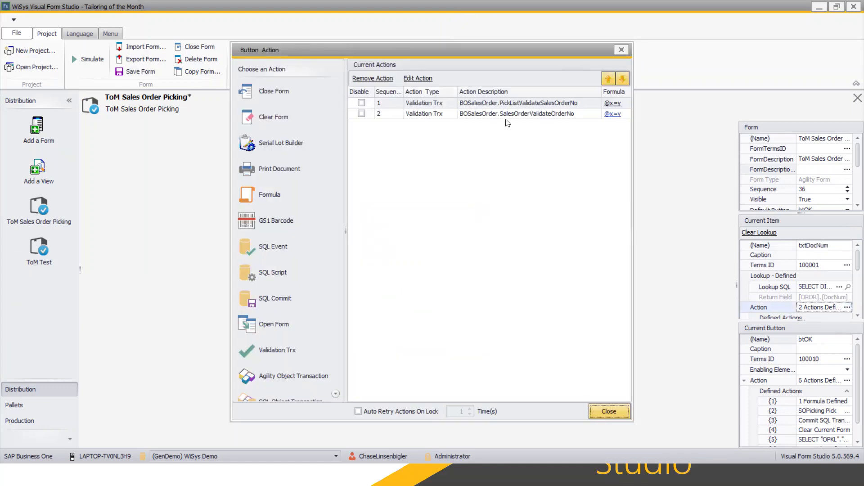
left_click(512, 115)
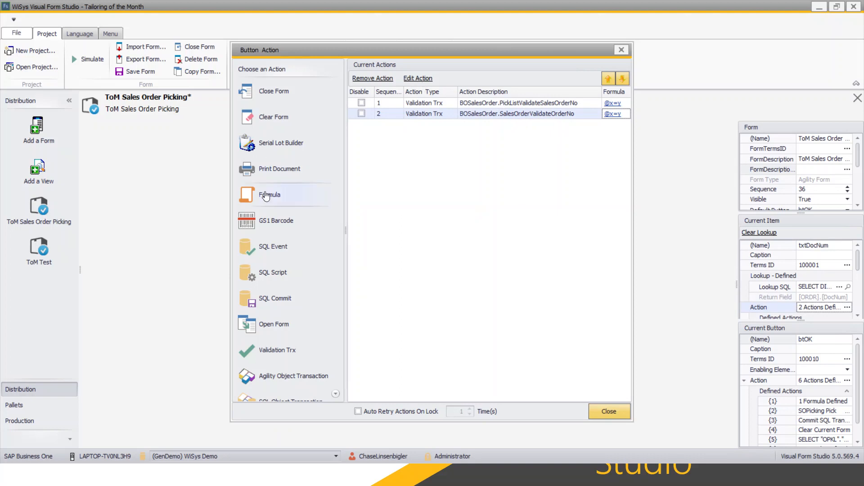
Add an SQL event to the Order field's actions using the copied query that selects PKL1.PickEntry as $PickEntry, and save it
left_click(287, 246)
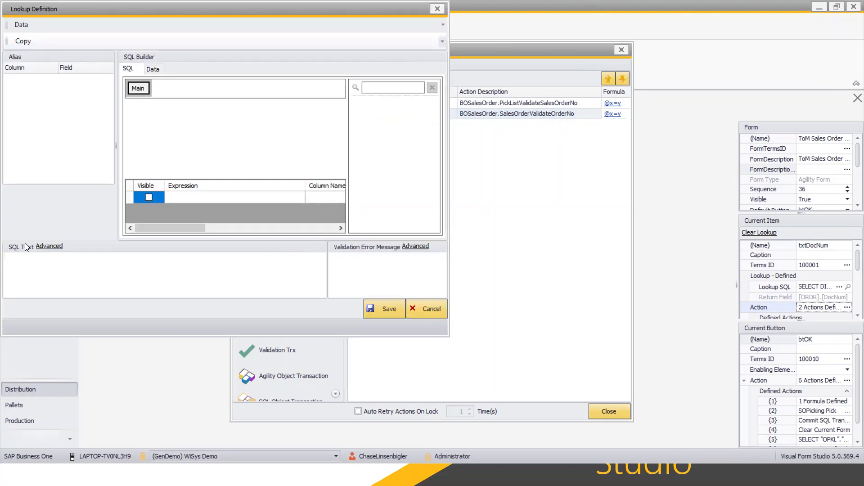
left_click(49, 247)
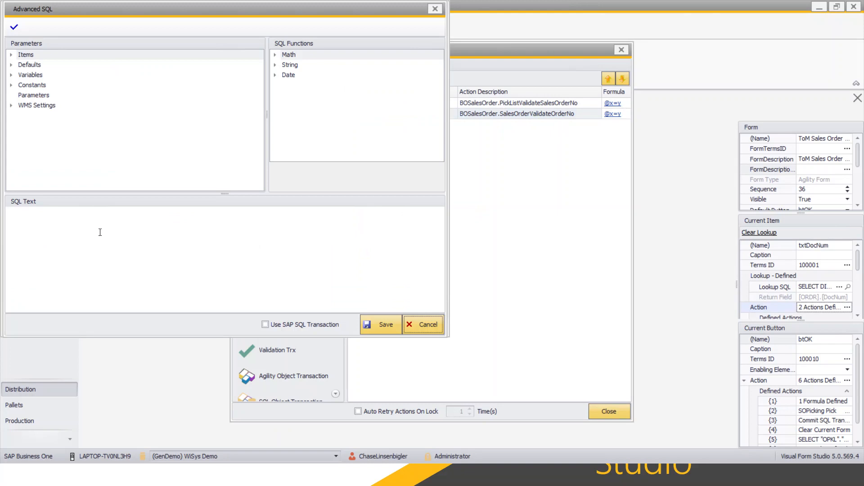
key("ctrl+v")
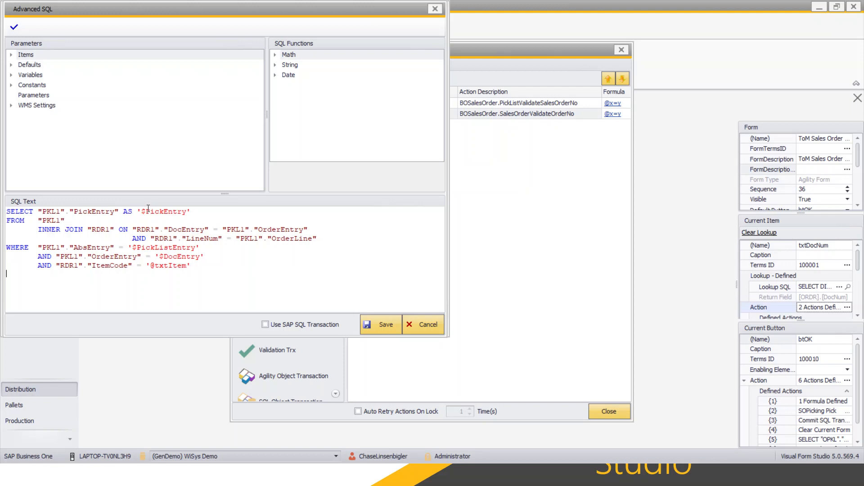
left_click(378, 326)
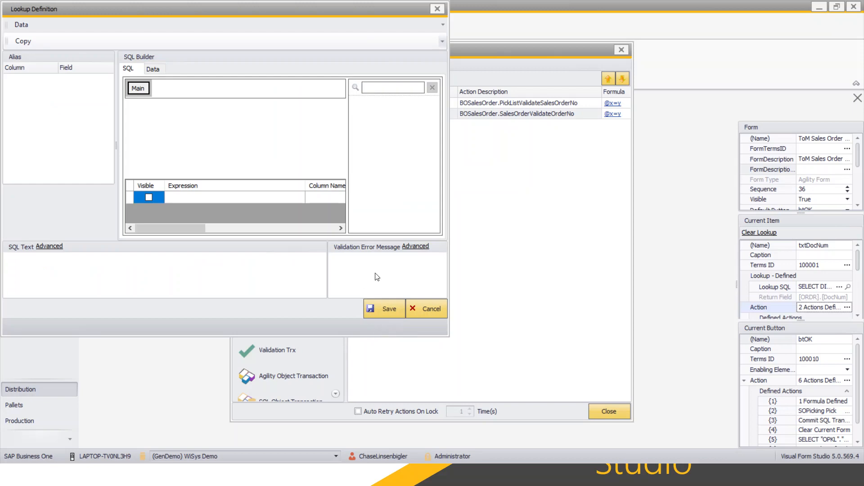
scroll(128, 288, "down", 1)
scroll(103, 279, "up", 1)
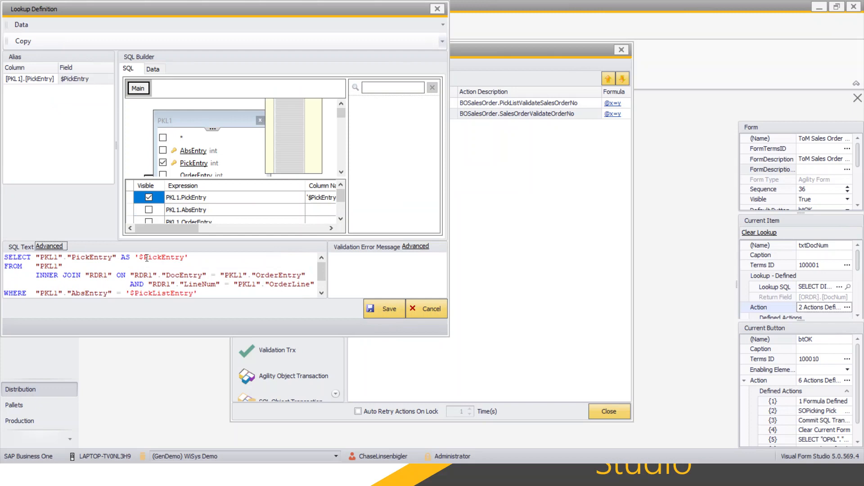
scroll(167, 262, "down", 1)
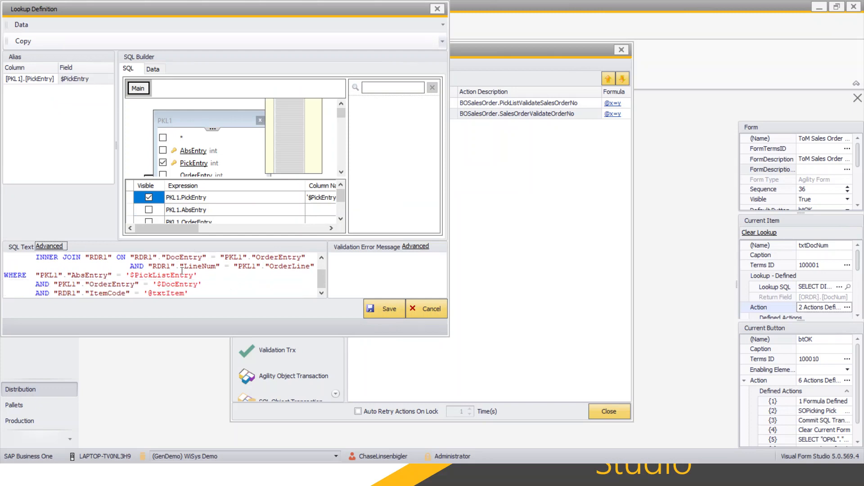
scroll(249, 277, "up", 1)
left_click(375, 311)
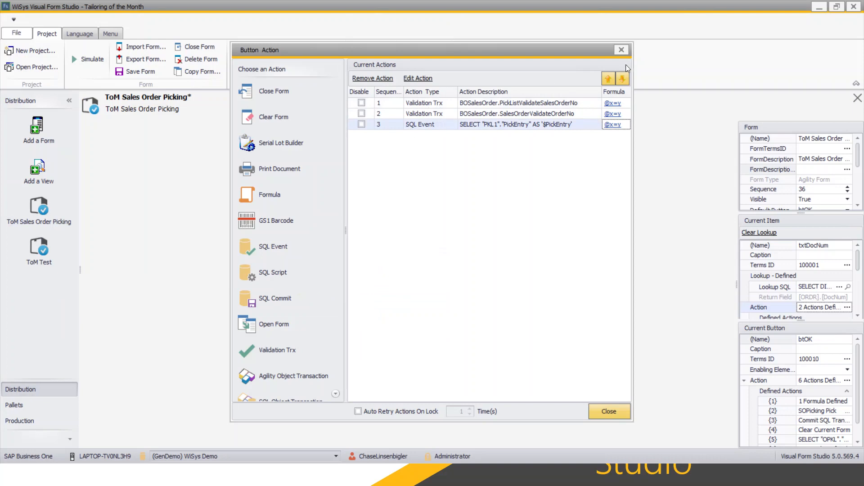
left_click(624, 52)
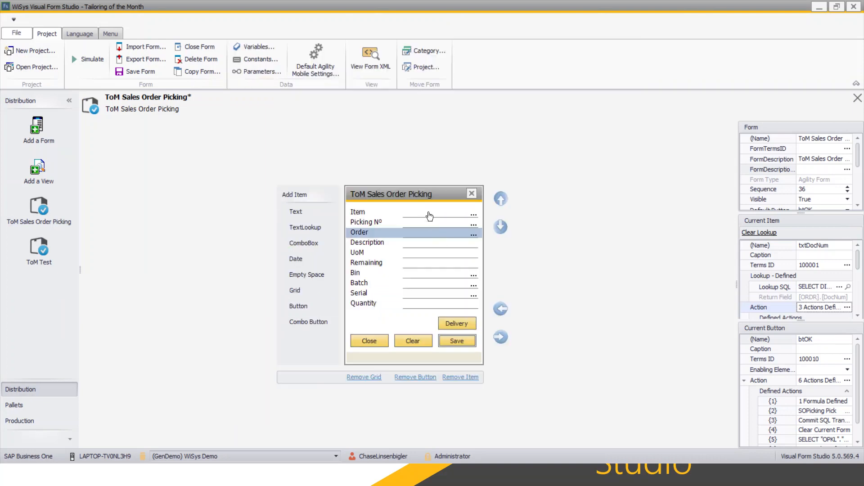
Copy the full $UnallocatedQTY and $iOrderLine query from the second SQL event in the Item field's actions, then close that action list
left_click(429, 217)
left_click(848, 307)
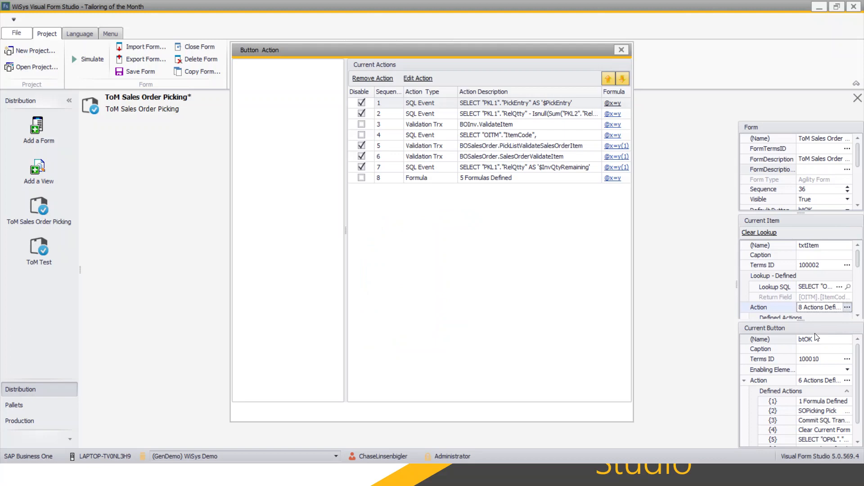
left_click(438, 116)
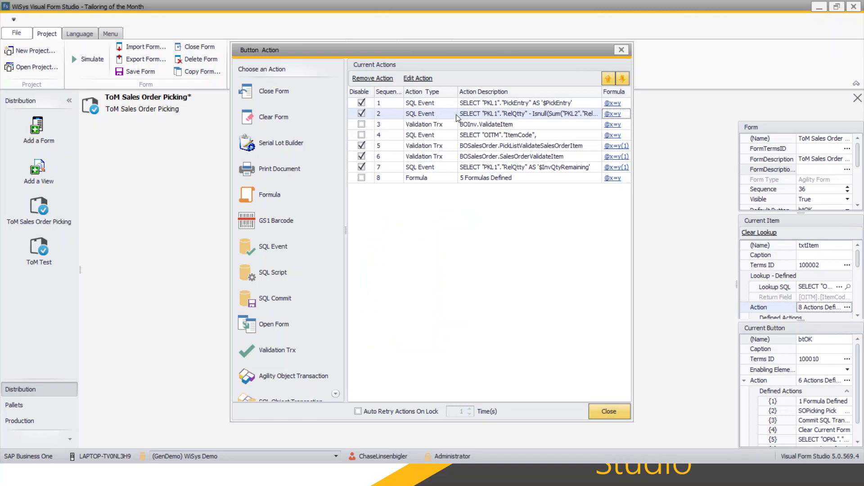
double_click(456, 115)
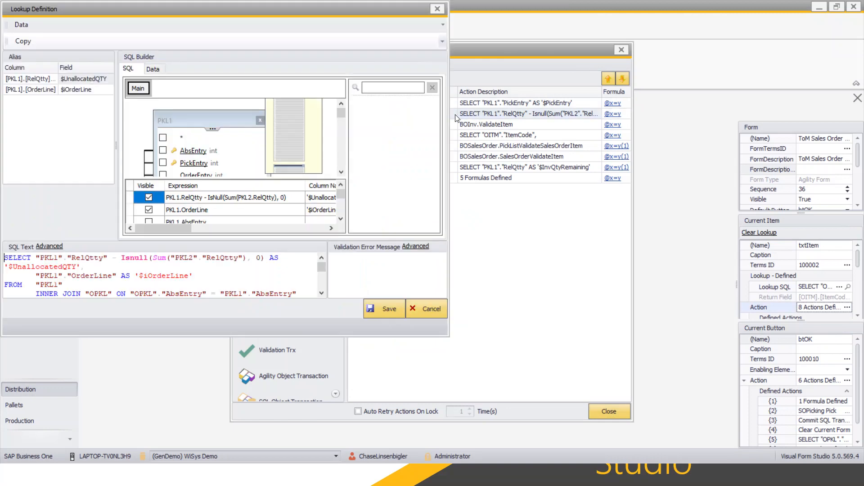
left_click(54, 247)
scroll(173, 259, "down", 4)
scroll(177, 266, "up", 3)
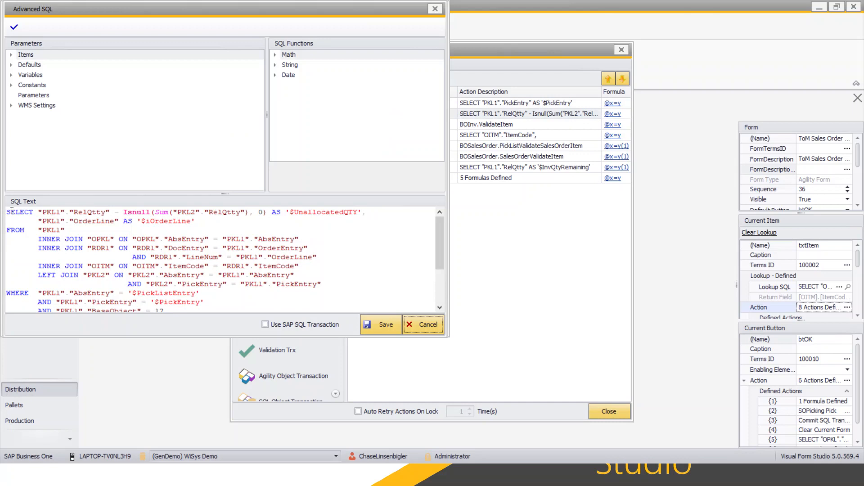
left_click_drag(8, 213, 159, 375)
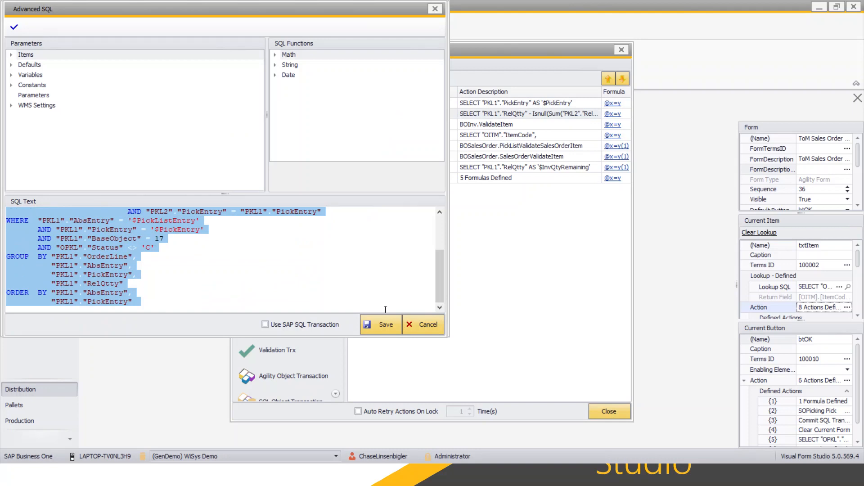
left_click(390, 333)
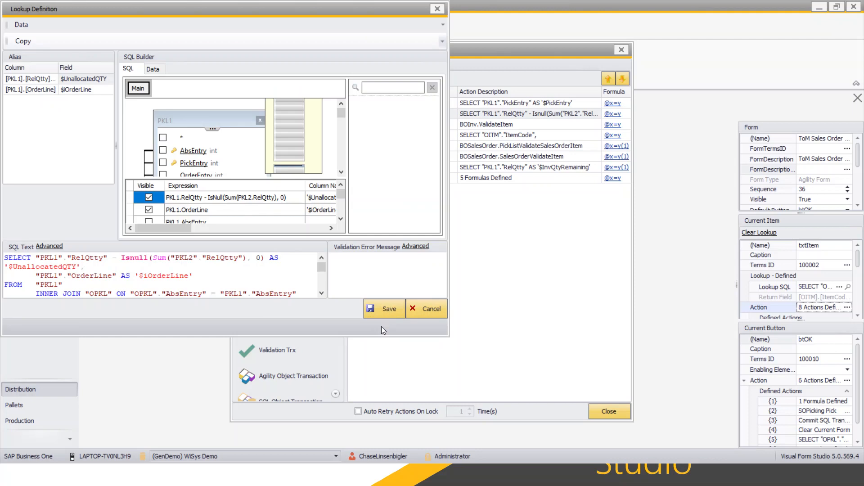
scroll(235, 290, "up", 4)
left_click(374, 305)
left_click(603, 412)
Add an SQL event to the Order field's actions and fill its advanced SQL with the copied $UnallocatedQTY and $iOrderLine query
left_click(399, 233)
left_click(847, 308)
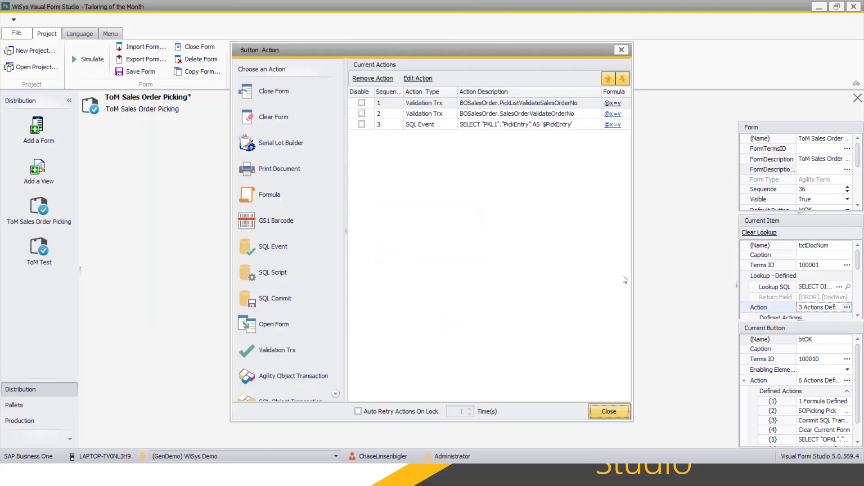
left_click(295, 245)
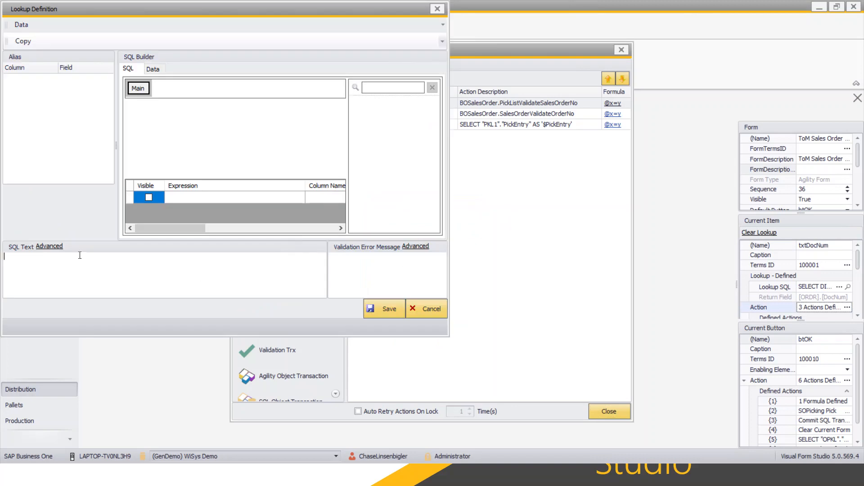
left_click(50, 247)
key("ctrl+v")
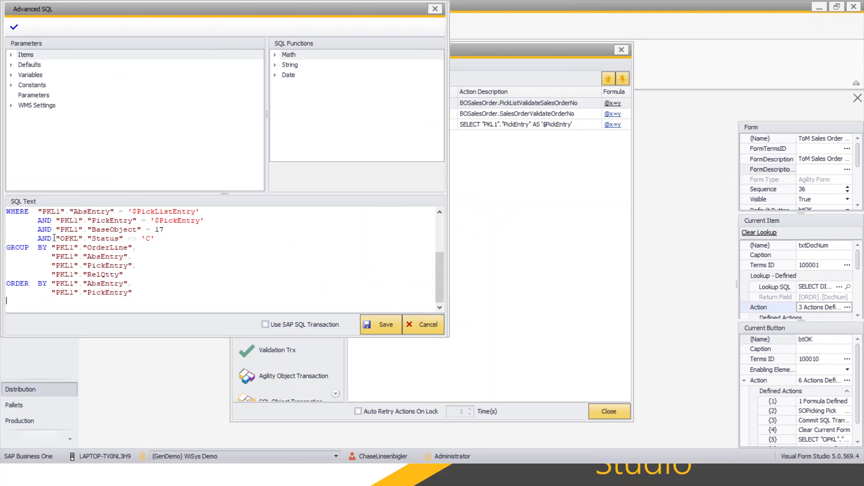
scroll(84, 234, "up", 5)
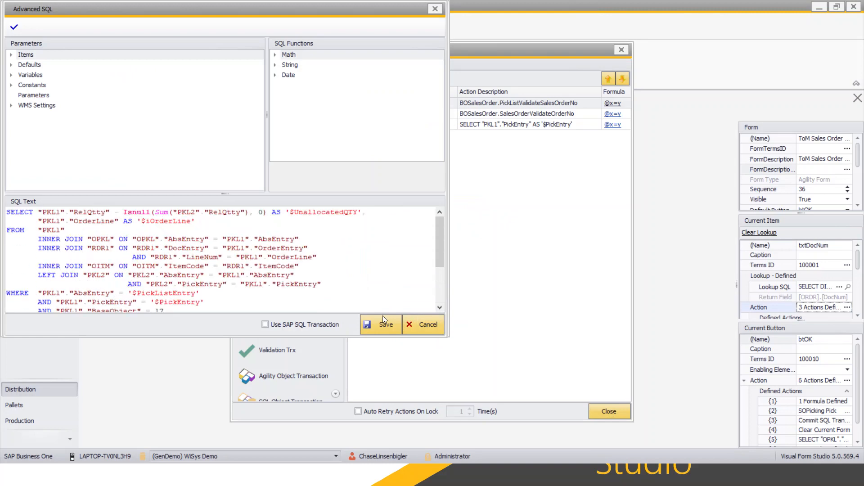
scroll(327, 295, "down", 2)
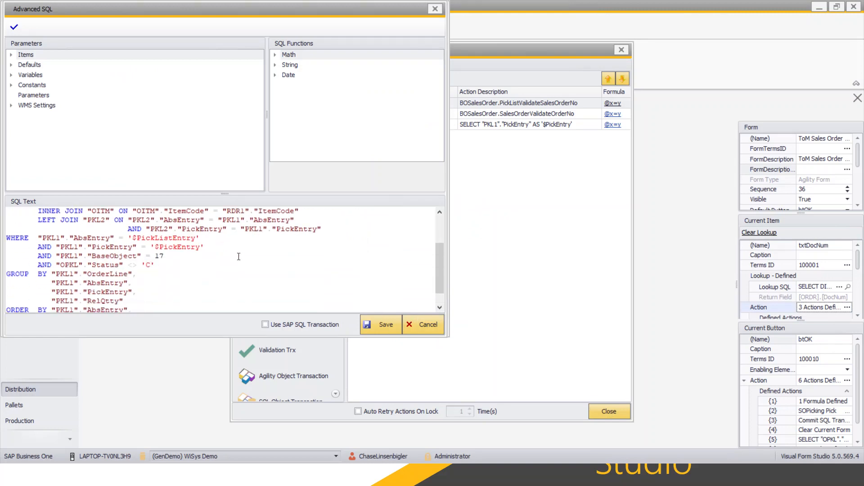
scroll(241, 255, "down", 1)
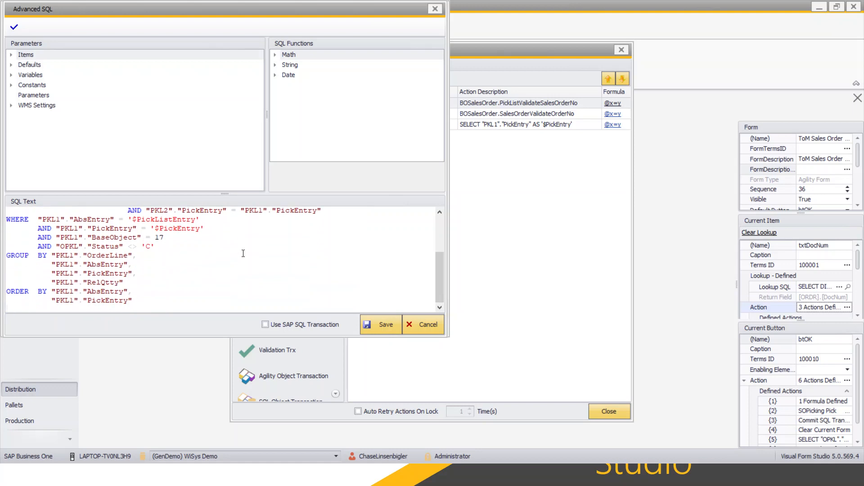
scroll(243, 253, "up", 3)
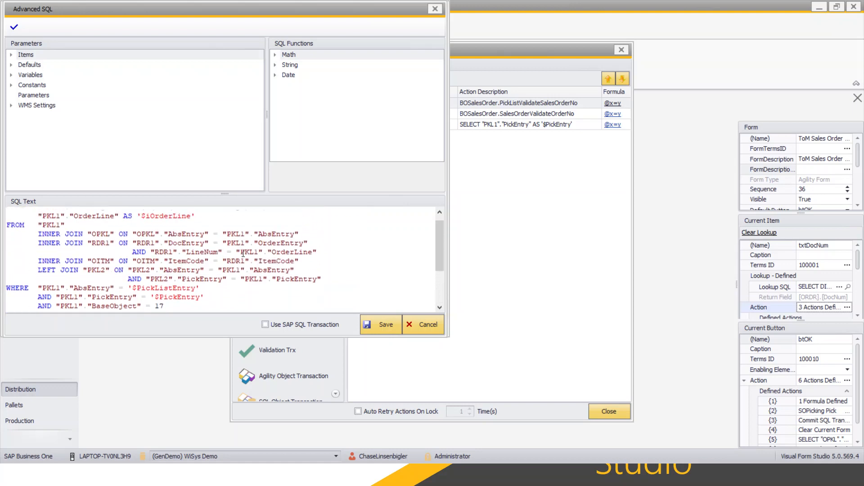
scroll(243, 253, "down", 3)
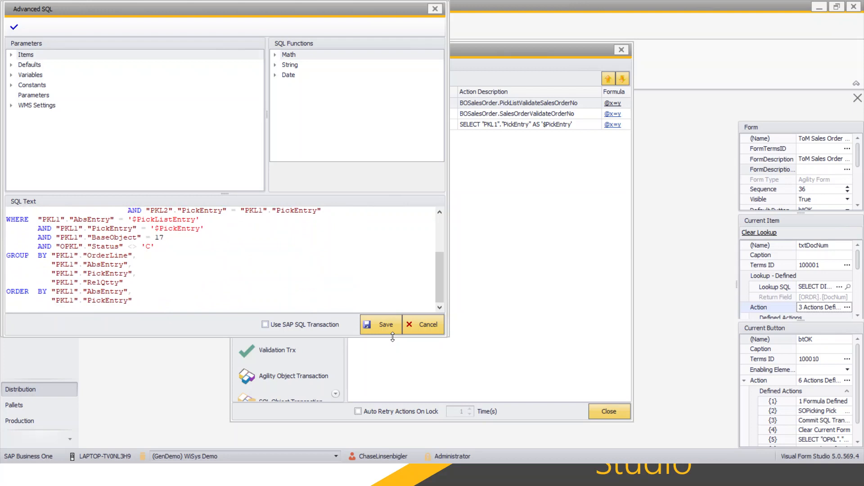
left_click(375, 321)
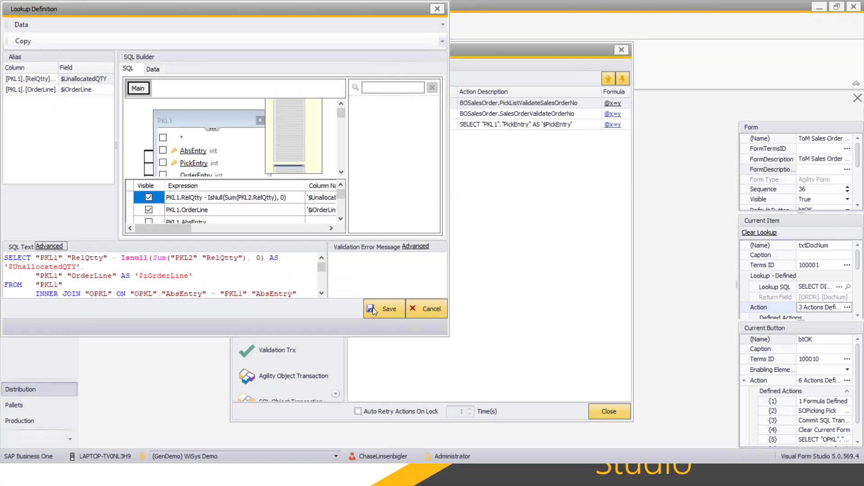
Review the unallocated quantity query in the lookup definition, save the SQL event and close the Order field's action list
scroll(298, 277, "down", 5)
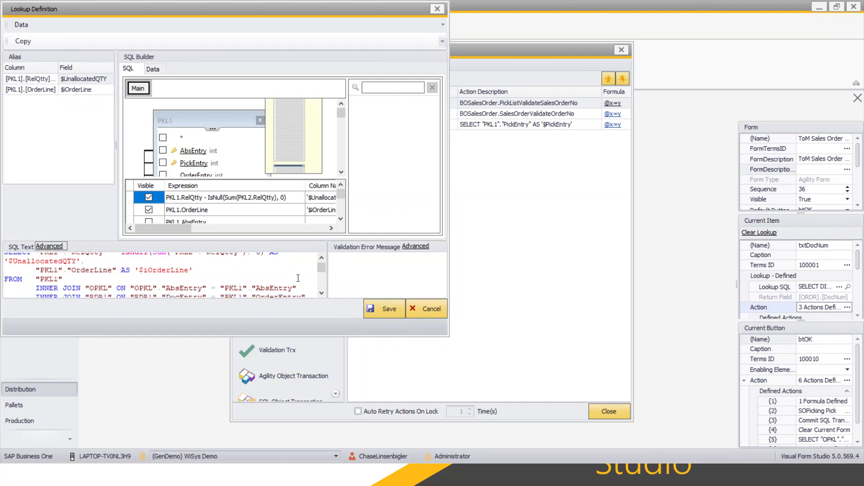
scroll(298, 278, "up", 2)
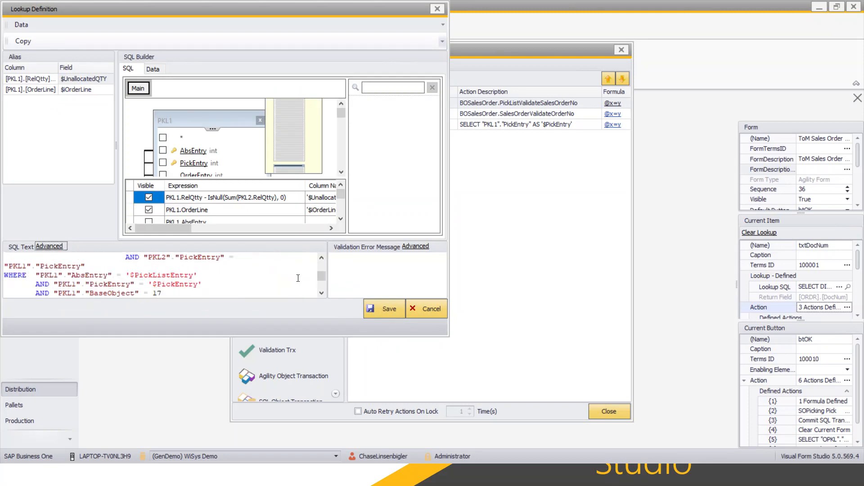
scroll(298, 278, "up", 2)
scroll(300, 278, "down", 3)
scroll(302, 279, "up", 3)
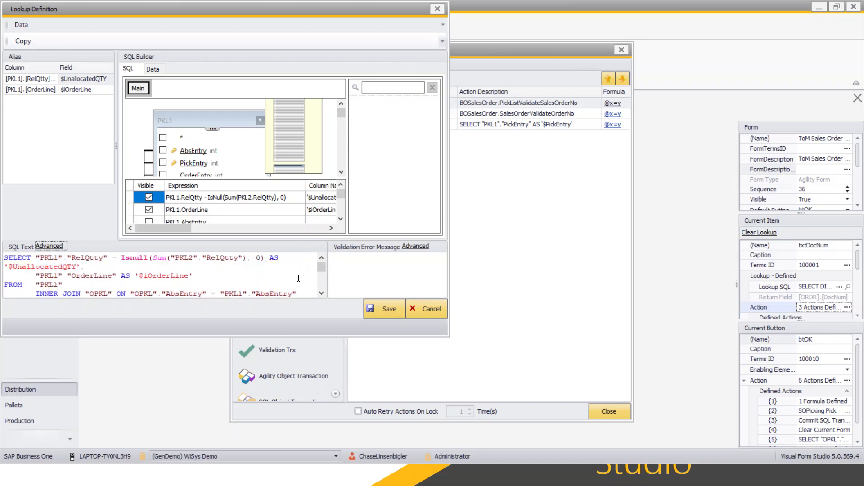
left_click(374, 308)
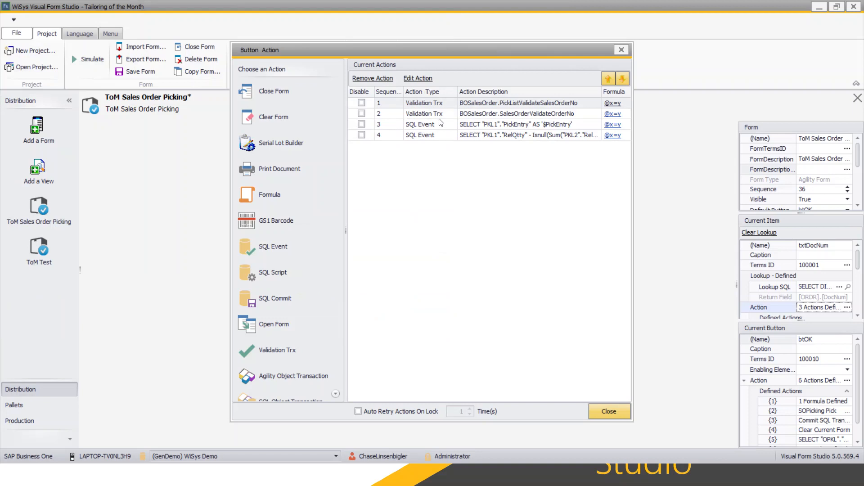
left_click(384, 137)
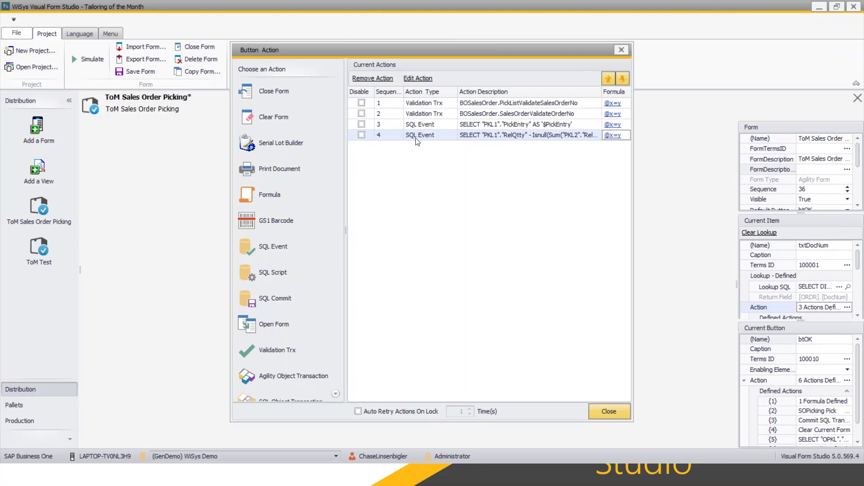
left_click(616, 49)
Open the Item field's action list and examine the disabled SalesOrderValidateItem and PickListValidateSalesOrderItem validations
left_click(381, 213)
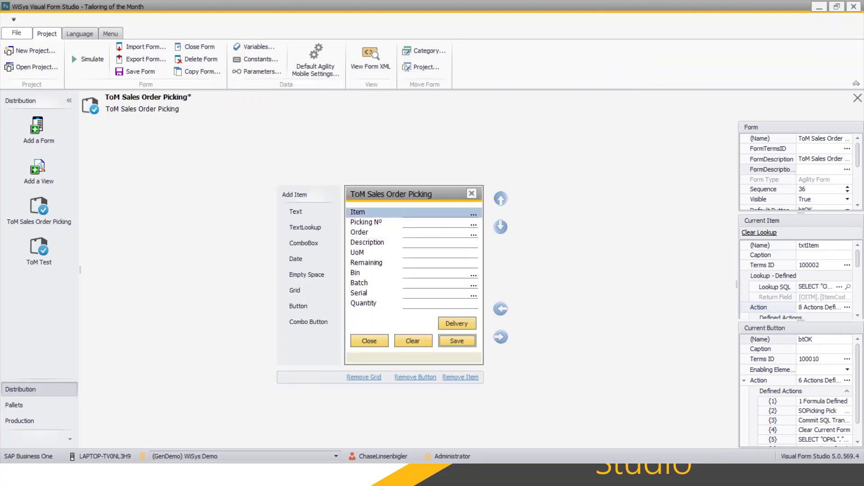
left_click(847, 307)
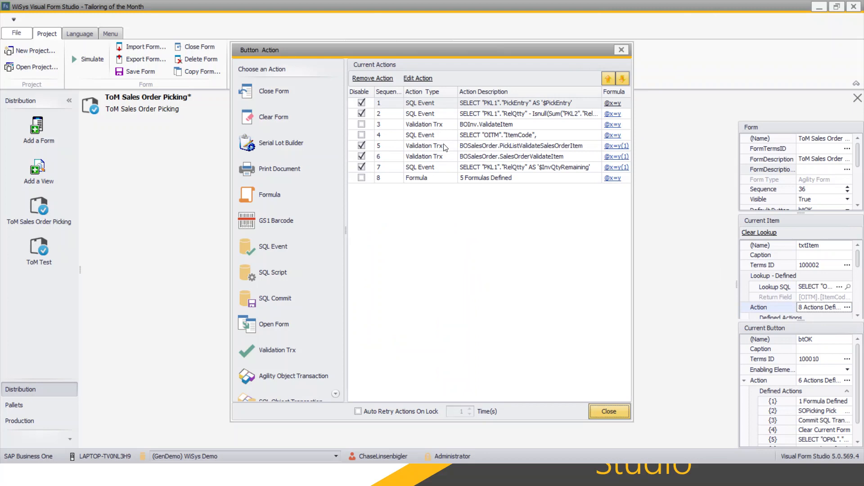
left_click(446, 157)
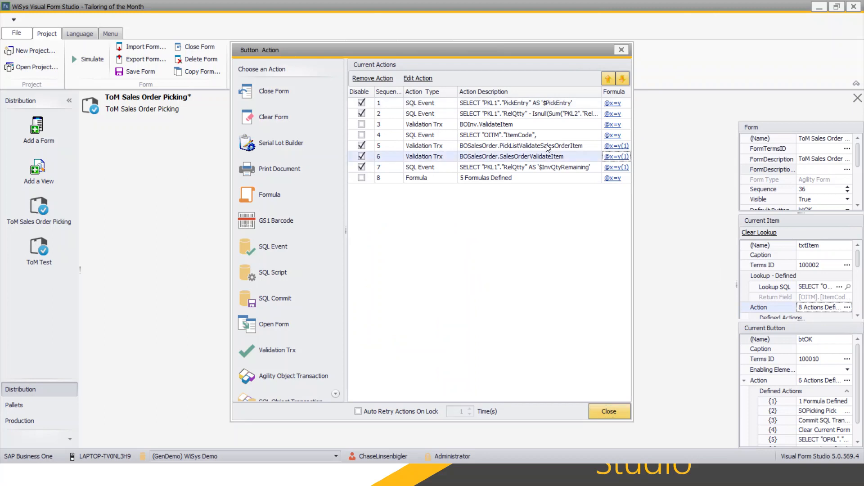
left_click(549, 149)
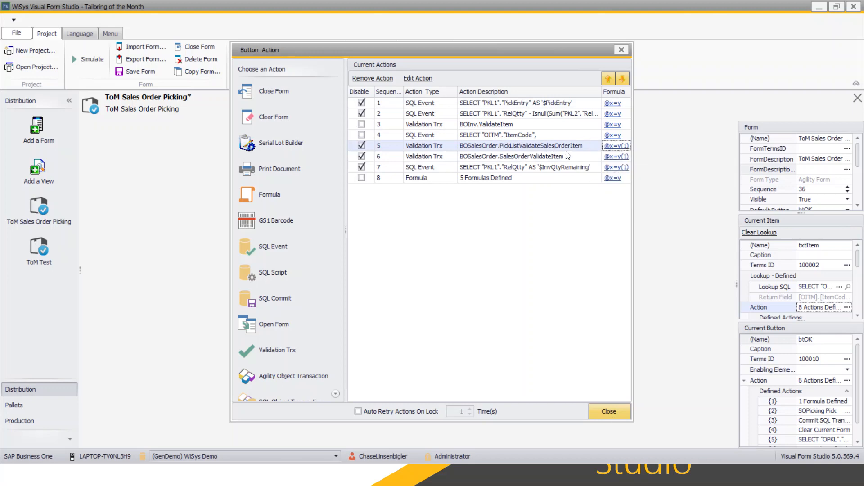
Examine the input parameters and return data of the Item field's disabled PickListValidateSalesOrderItem validation, then close its setup
double_click(563, 150)
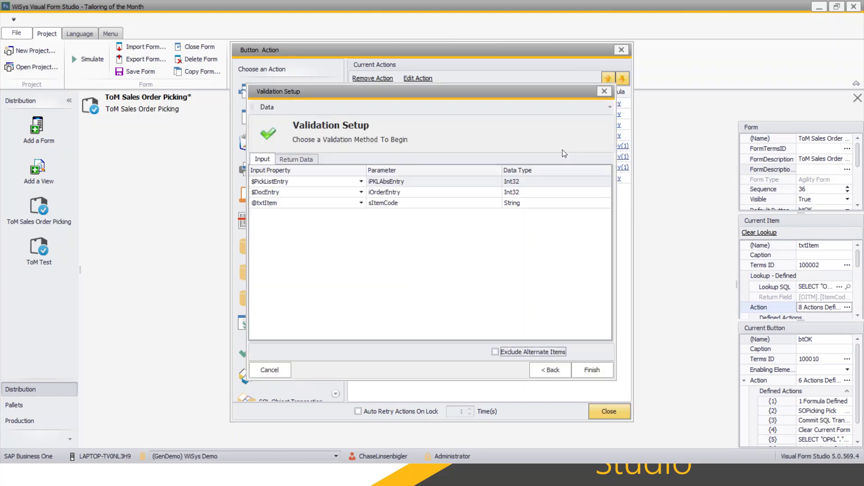
left_click(302, 165)
scroll(331, 193, "down", 1)
scroll(331, 194, "up", 1)
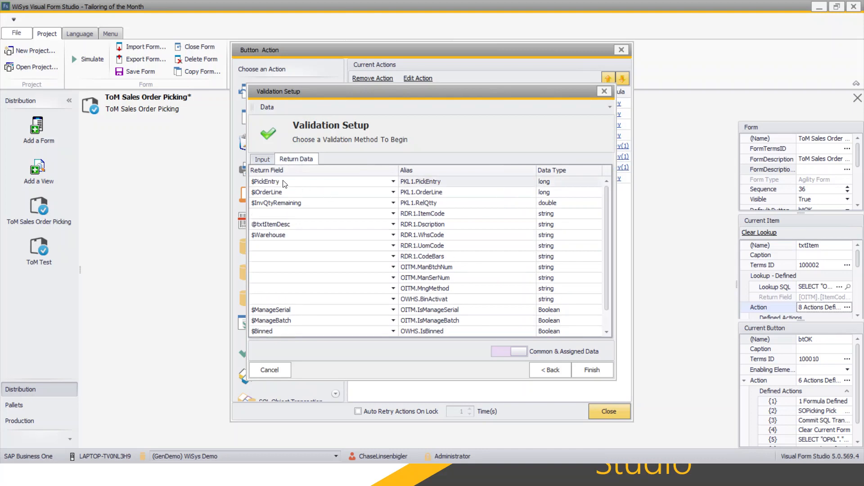
scroll(296, 260, "down", 1)
scroll(317, 252, "up", 1)
left_click(263, 159)
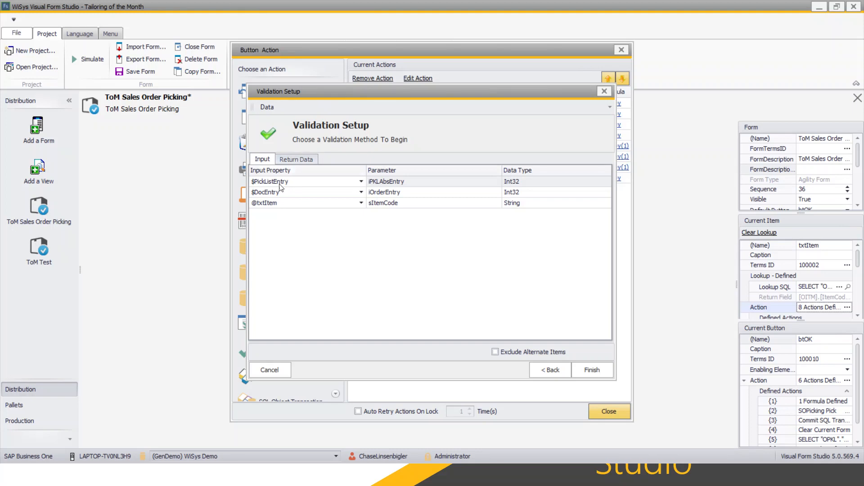
left_click(306, 160)
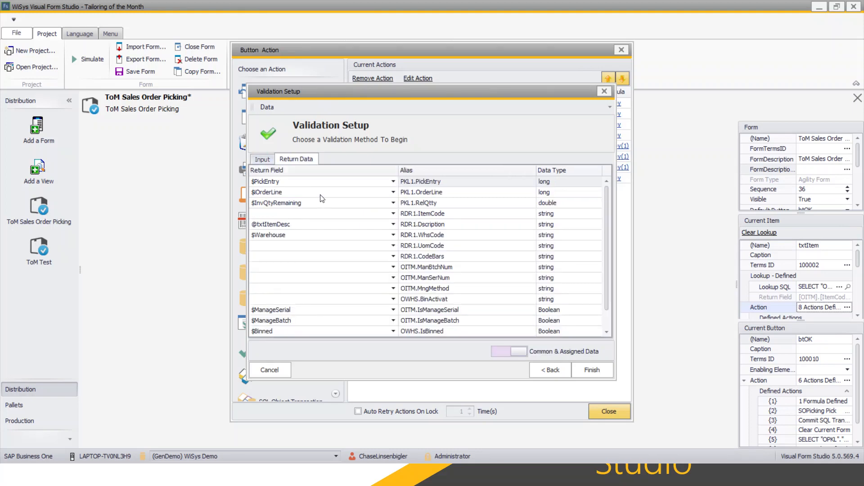
scroll(362, 226, "down", 1)
scroll(393, 306, "up", 1)
left_click(604, 92)
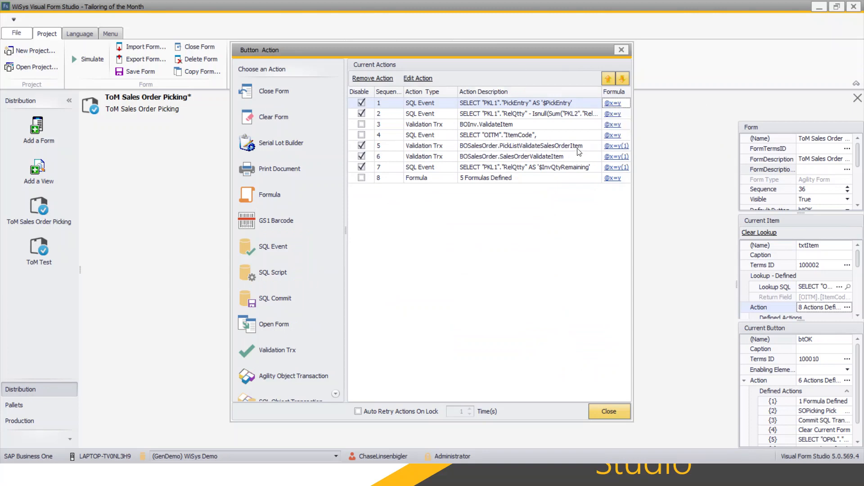
Review the "If not Fully Picked" formula criteria on the PickListValidateSalesOrderItem validation, then close the Item field's action list
left_click(608, 151)
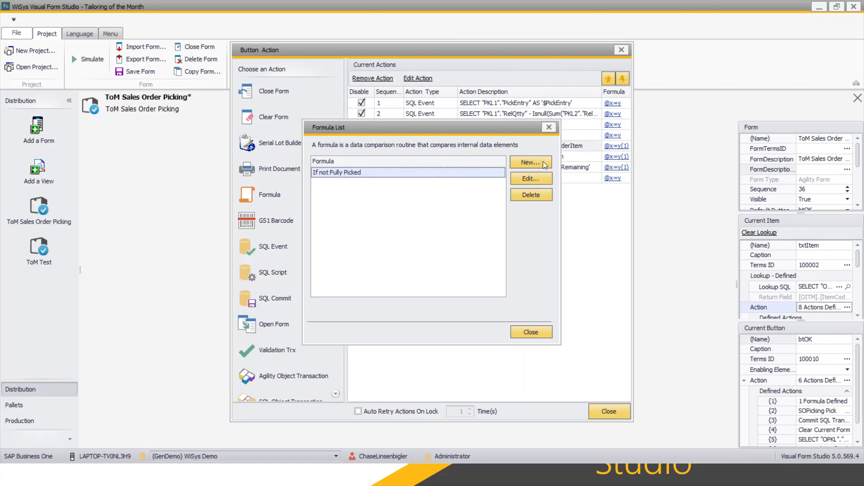
left_click(539, 184)
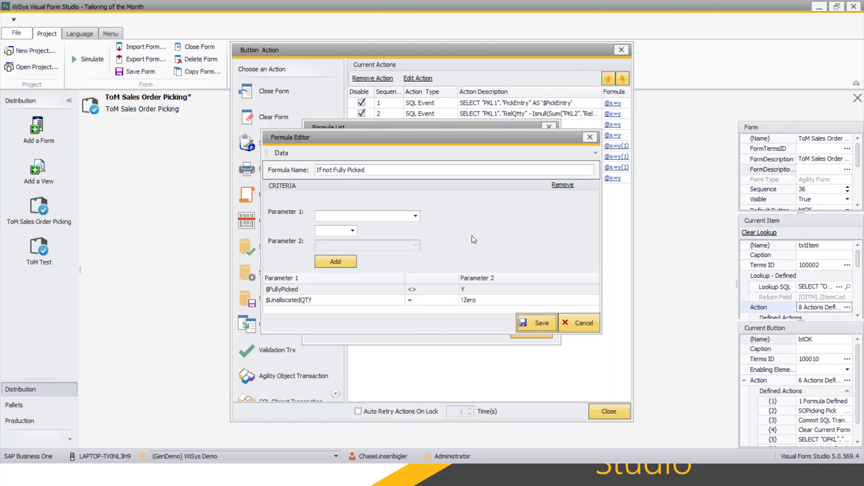
left_click(589, 137)
left_click(549, 126)
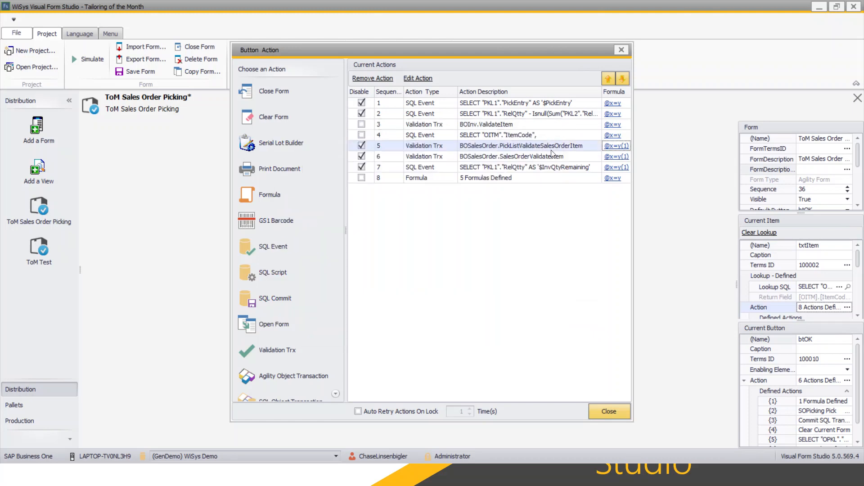
left_click(621, 50)
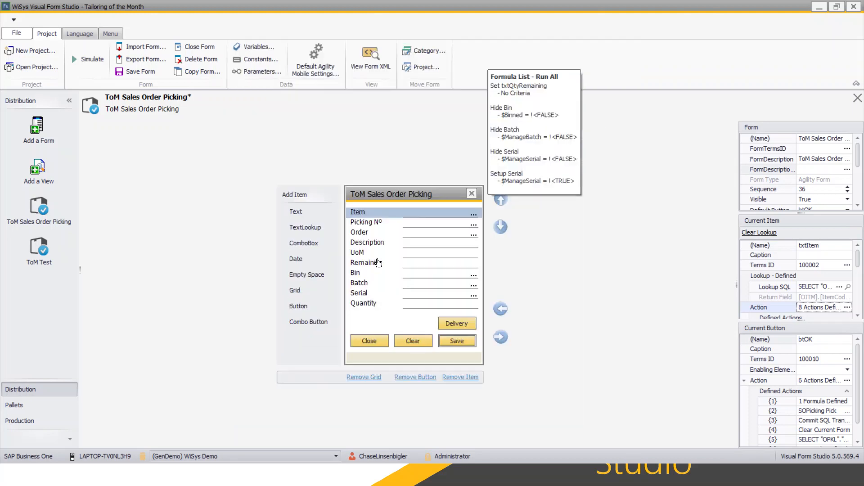
Add a validation to the Order field's actions using the Sales Order method PickListValidateSalesOrderItem
left_click(370, 233)
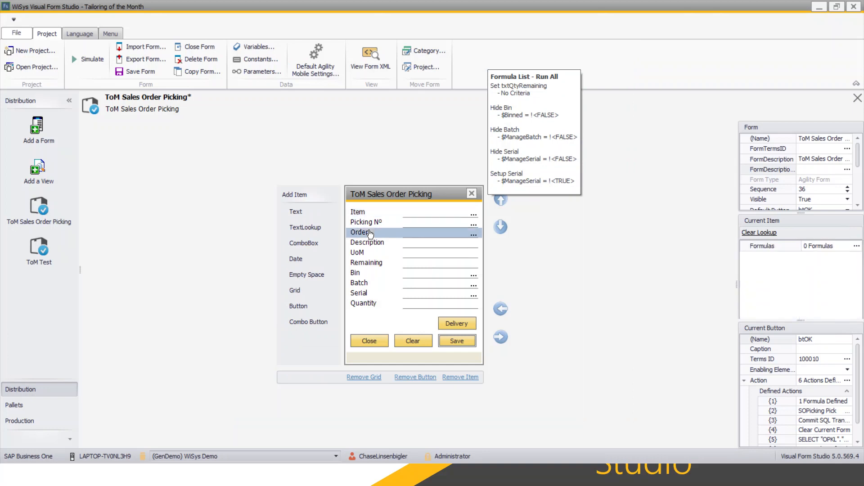
left_click(846, 308)
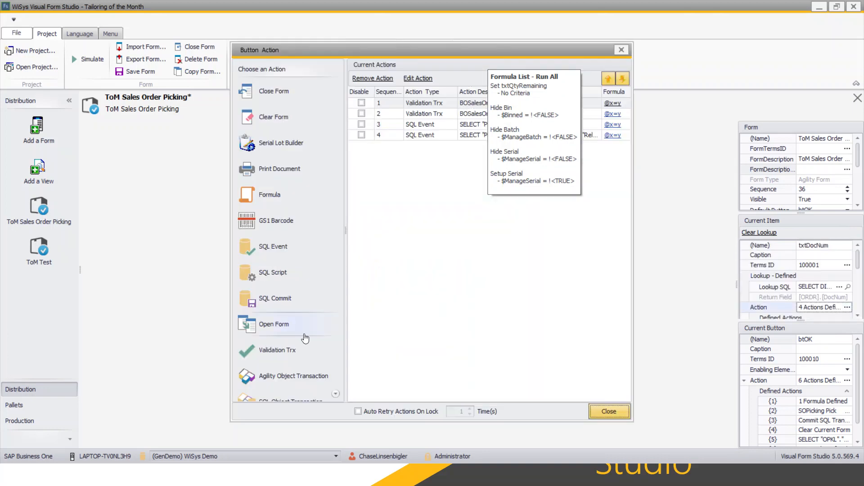
left_click(277, 358)
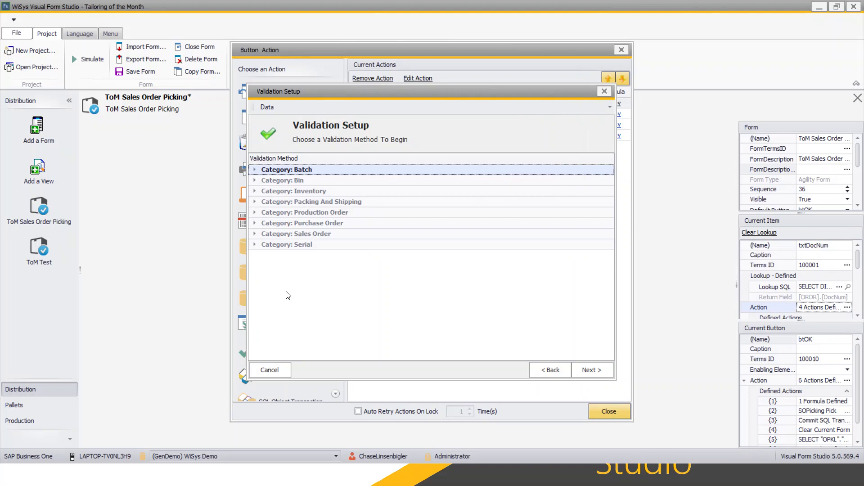
left_click(256, 234)
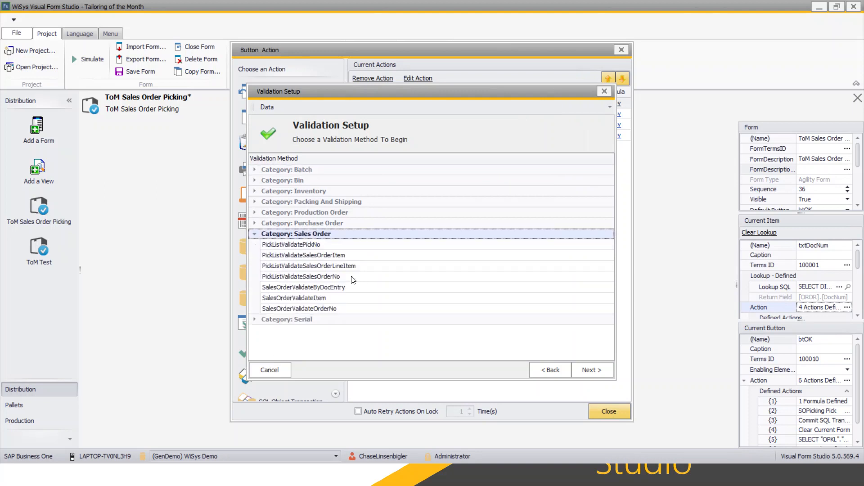
left_click(335, 255)
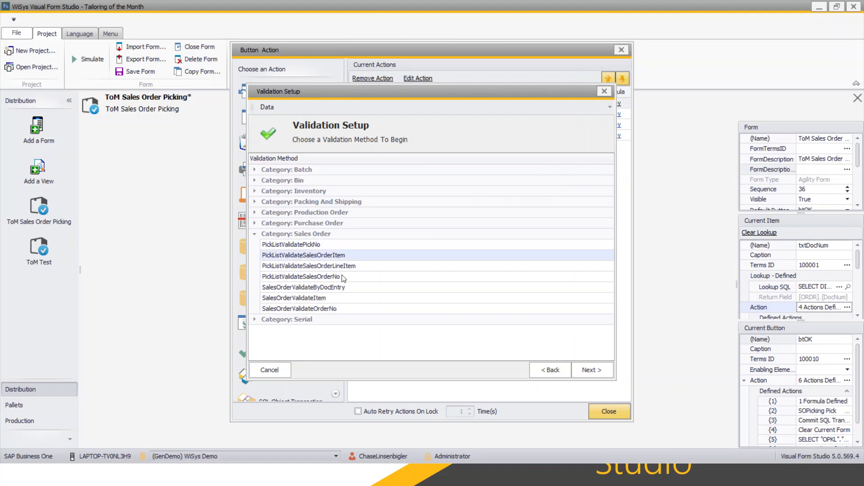
left_click(582, 374)
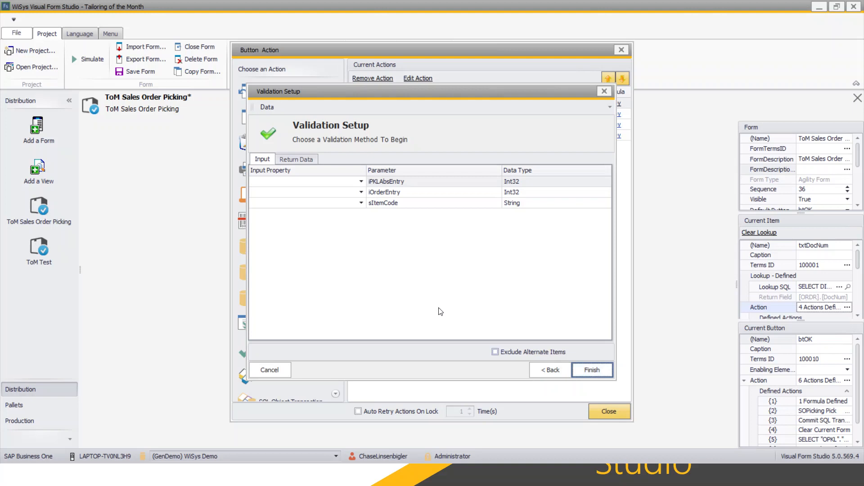
left_click(337, 185)
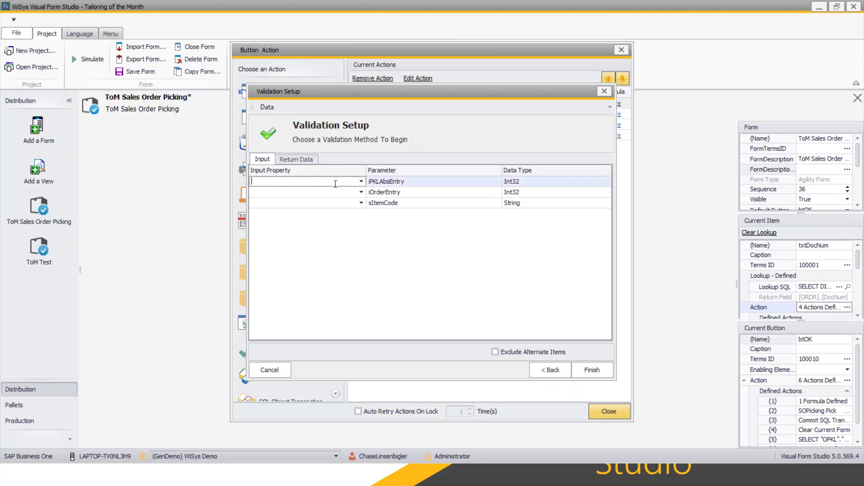
left_click(362, 182)
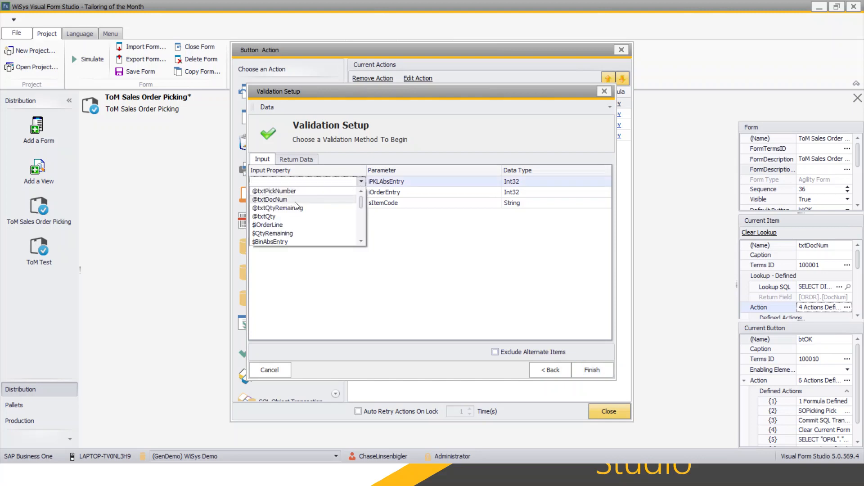
scroll(305, 204, "down", 2)
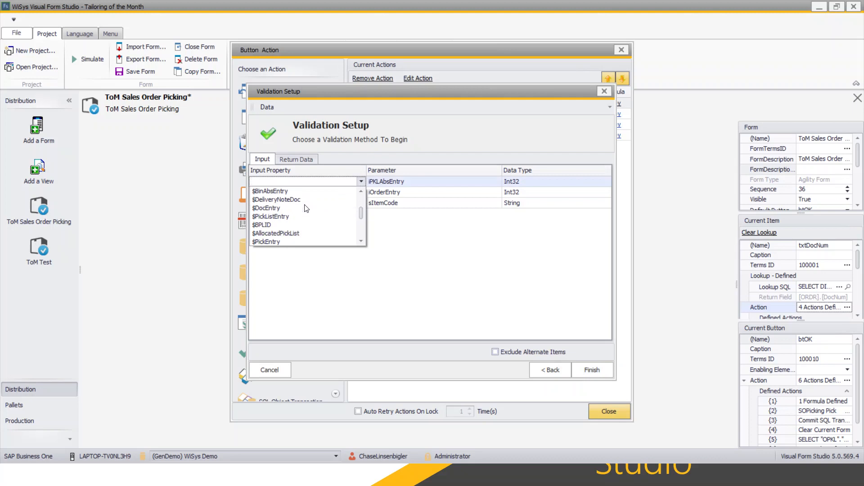
left_click(287, 219)
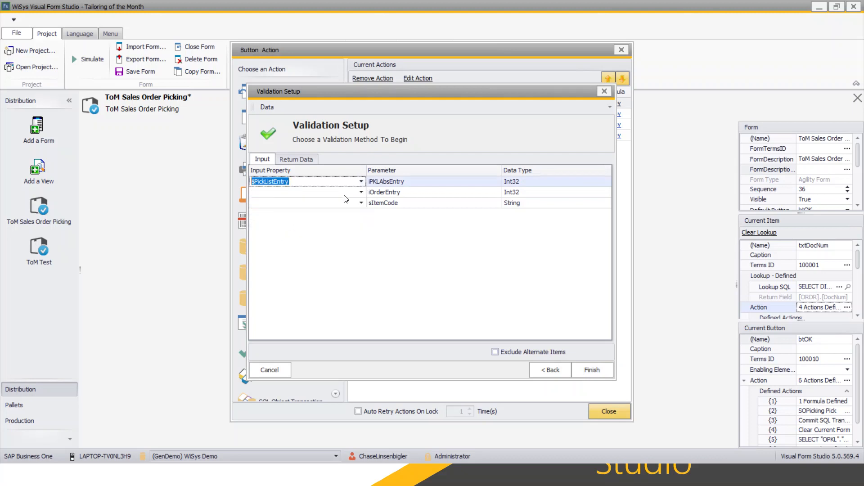
left_click(361, 193)
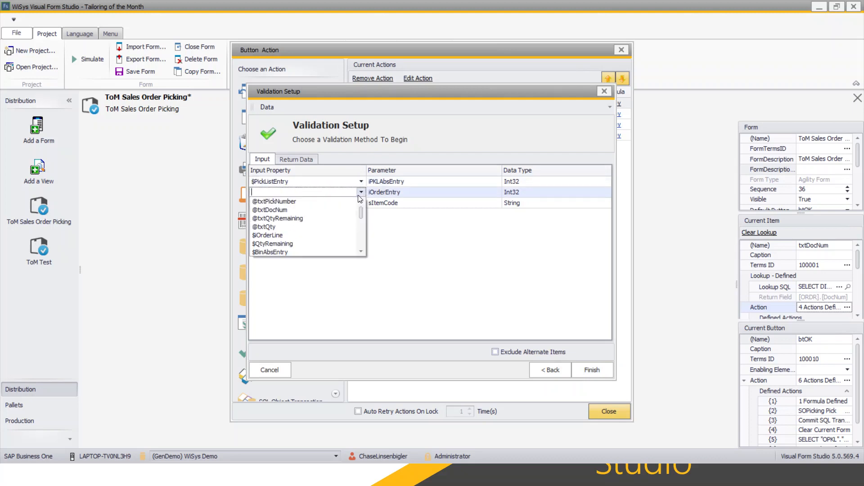
scroll(318, 224, "down", 2)
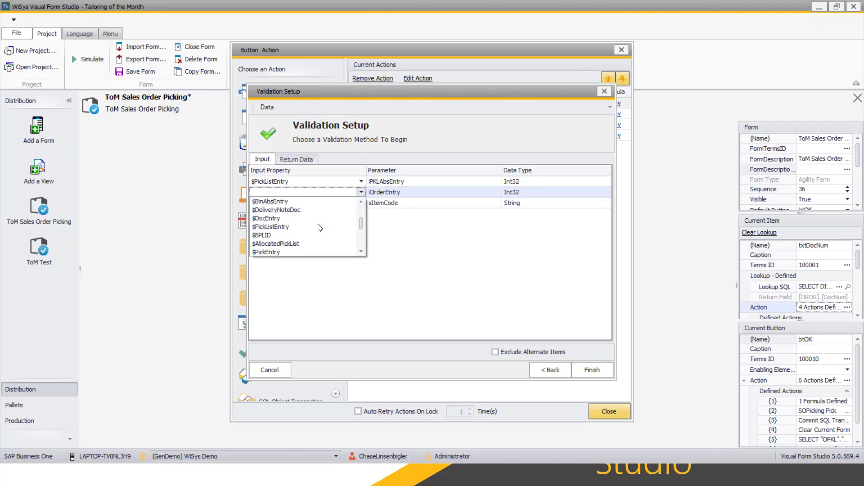
left_click(303, 219)
left_click(360, 203)
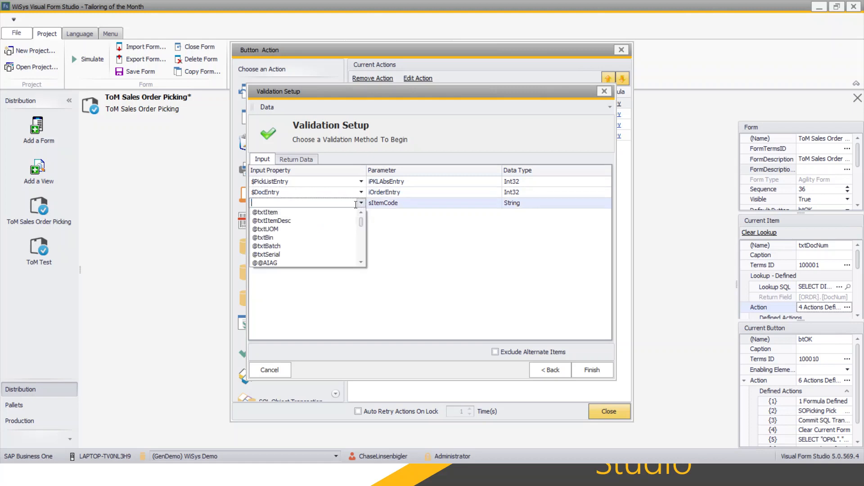
left_click(333, 212)
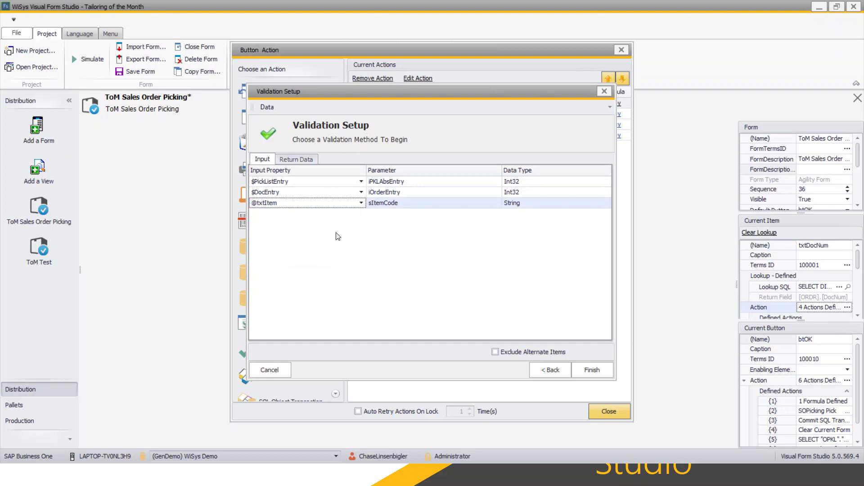
Show all return data for the validation and assign $PickEntry to PKL1.PickEntry
left_click(298, 159)
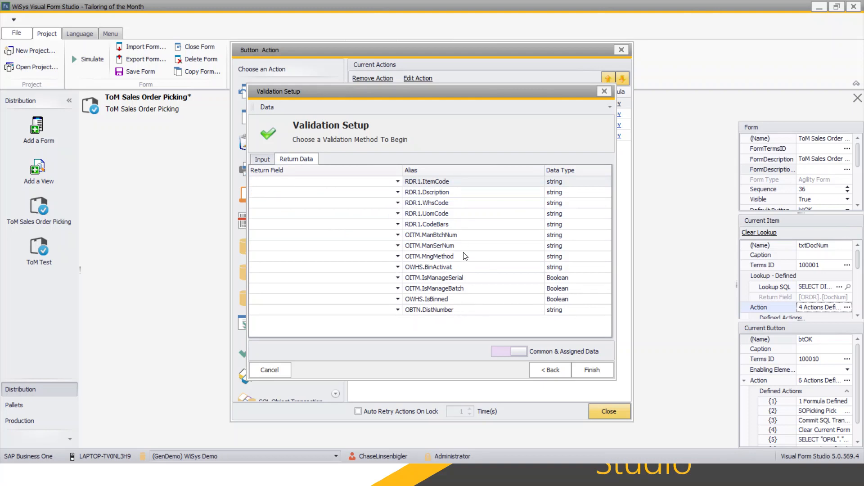
left_click(503, 354)
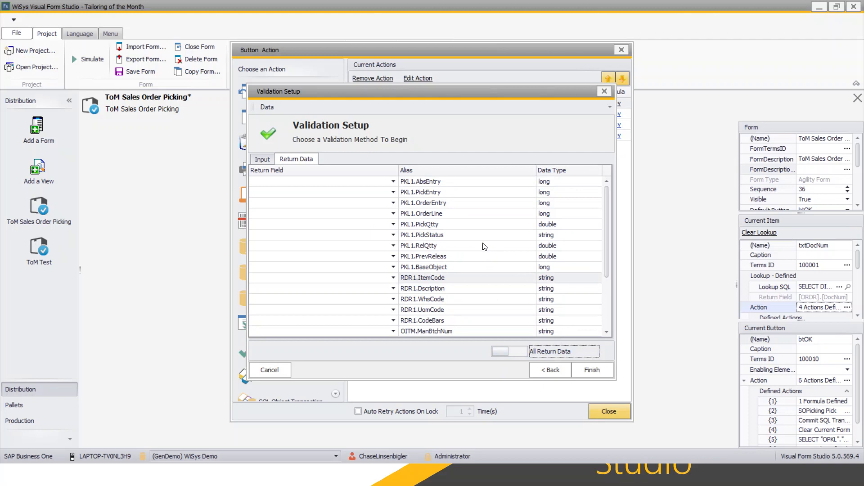
left_click(393, 181)
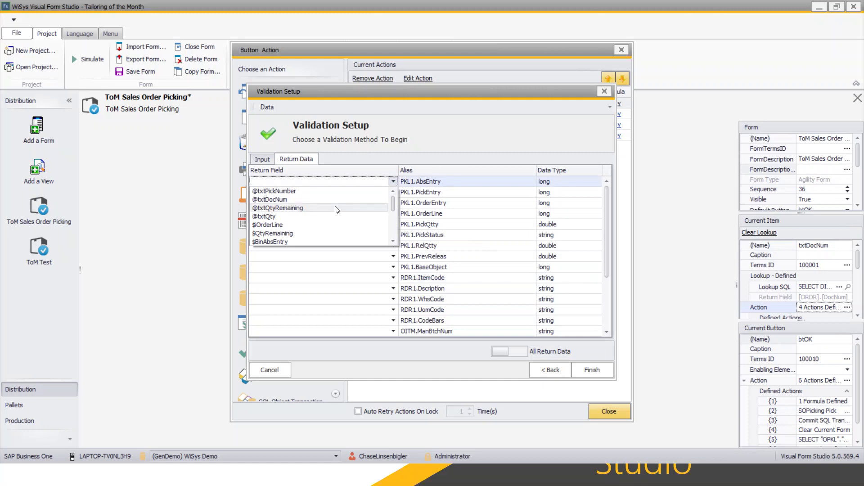
left_click(425, 194)
left_click(392, 196)
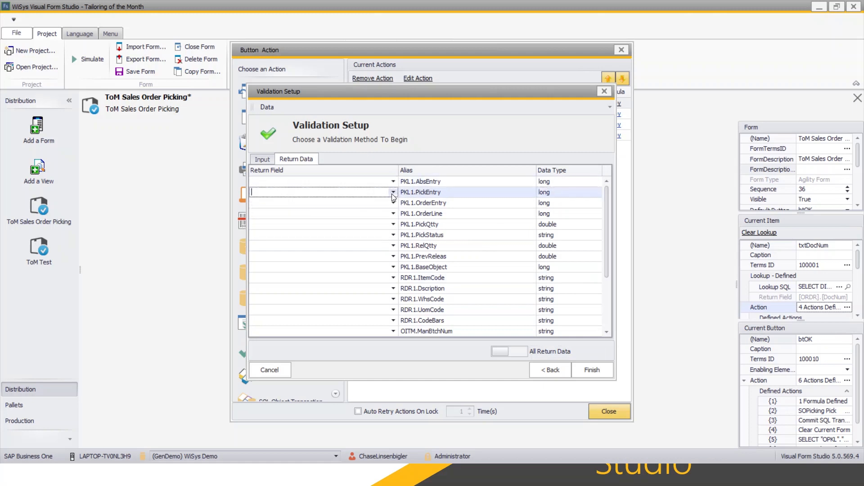
left_click(392, 194)
scroll(297, 230, "down", 3)
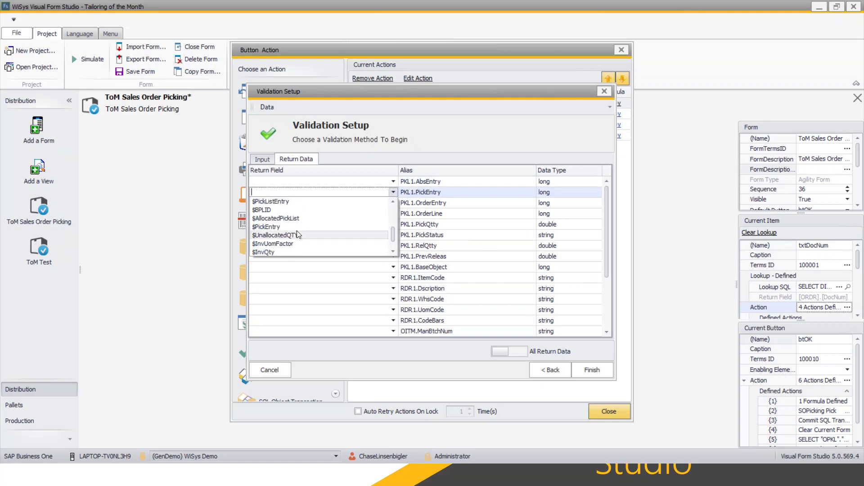
left_click(288, 227)
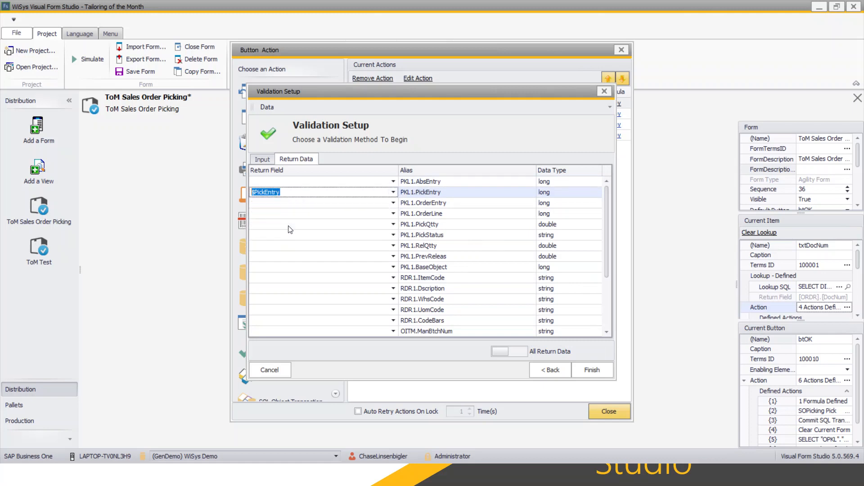
Assign the return fields $iOrderLine to PKL1.OrderLine and $InvQtyRemaining to PKL1.RelQtty
left_click(386, 215)
left_click(393, 214)
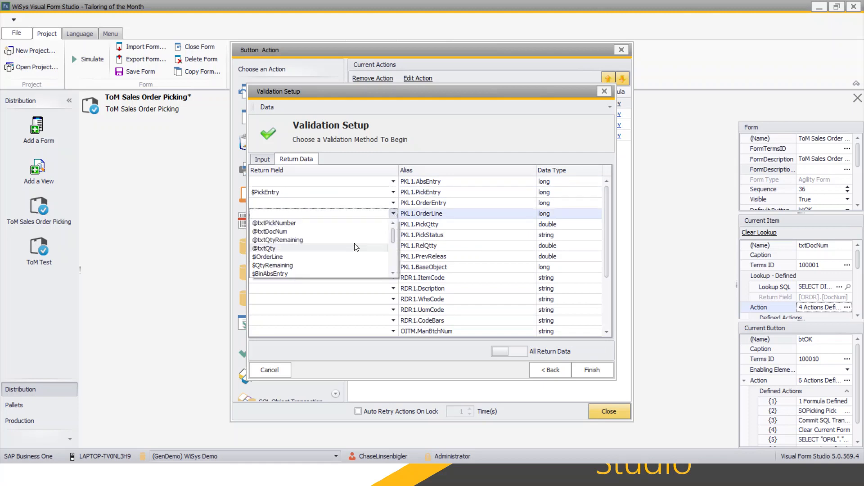
left_click(316, 256)
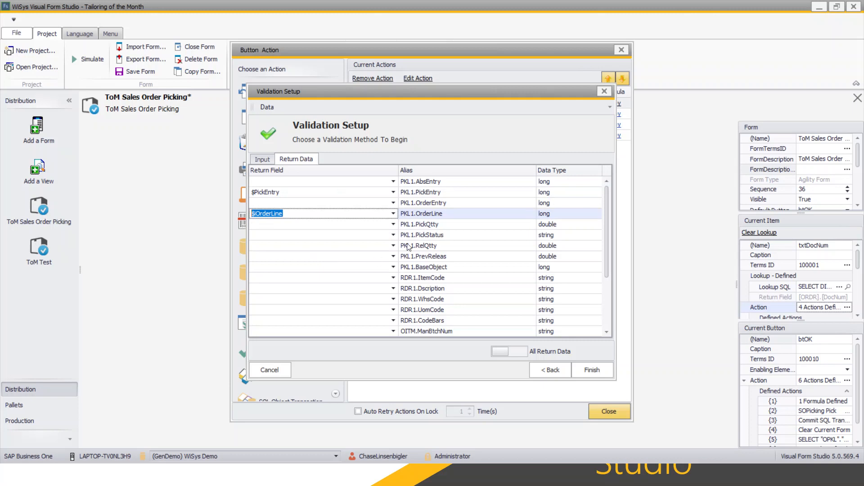
left_click(394, 246)
scroll(328, 284, "down", 2)
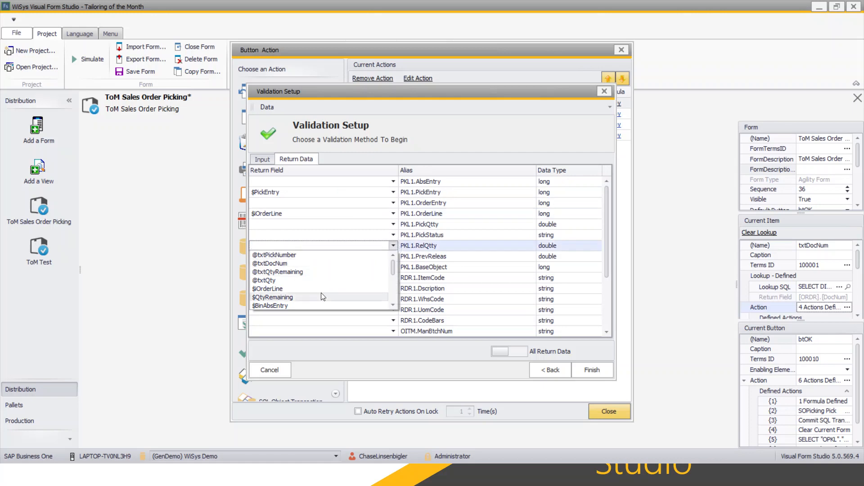
scroll(301, 280, "down", 3)
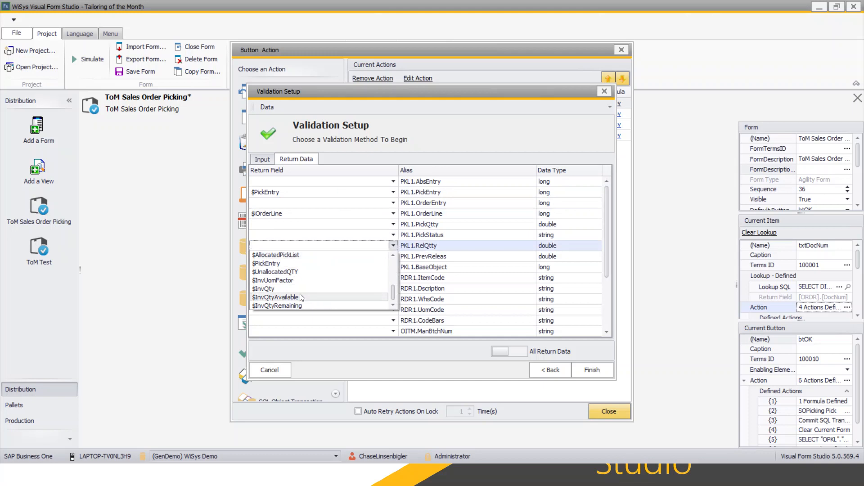
left_click(291, 306)
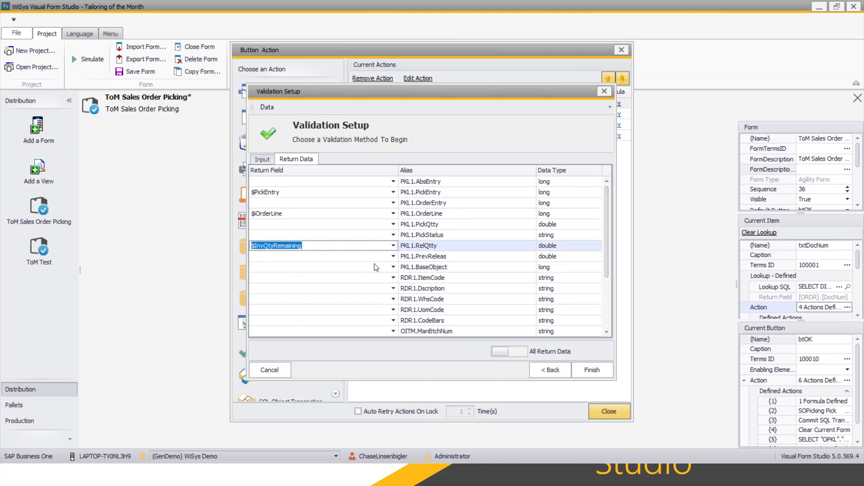
left_click(422, 279)
left_click(394, 288)
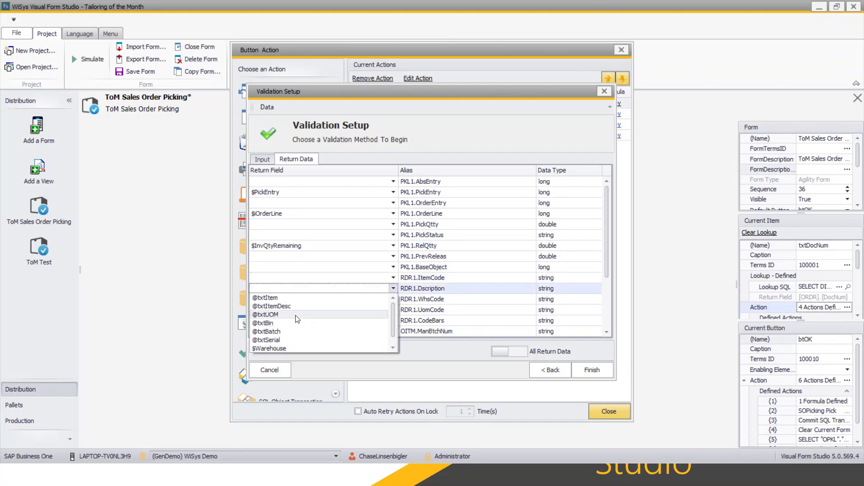
left_click(279, 306)
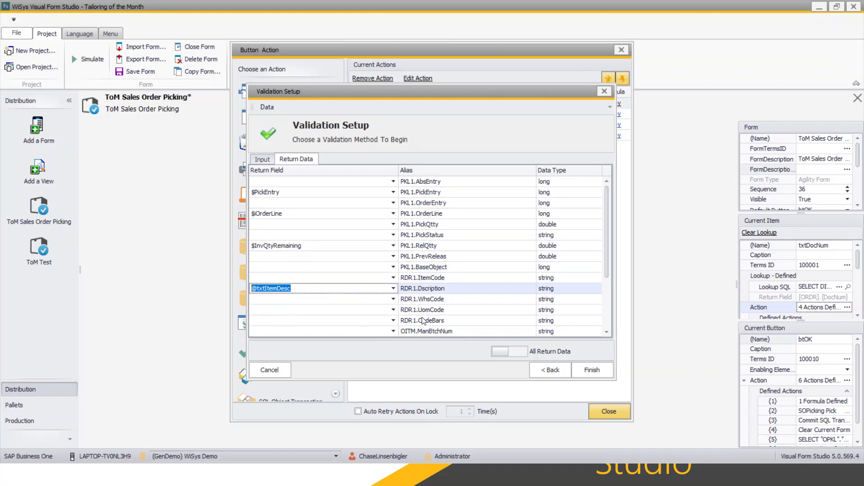
left_click(393, 299)
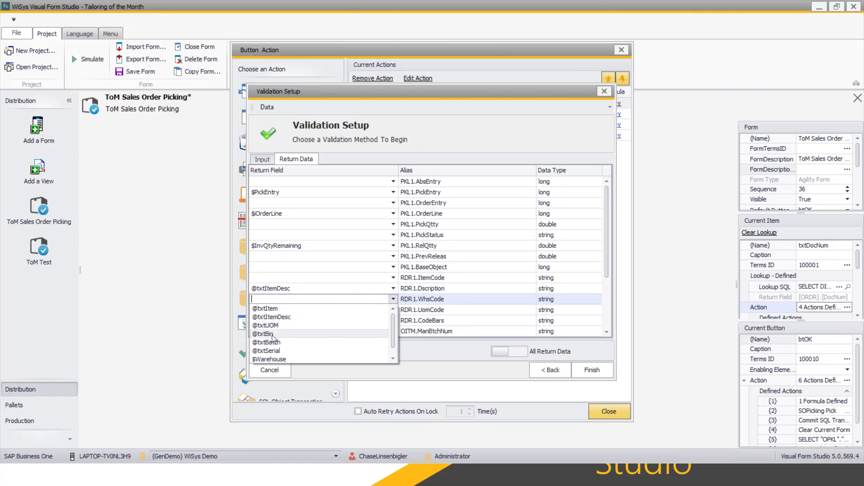
left_click(271, 351)
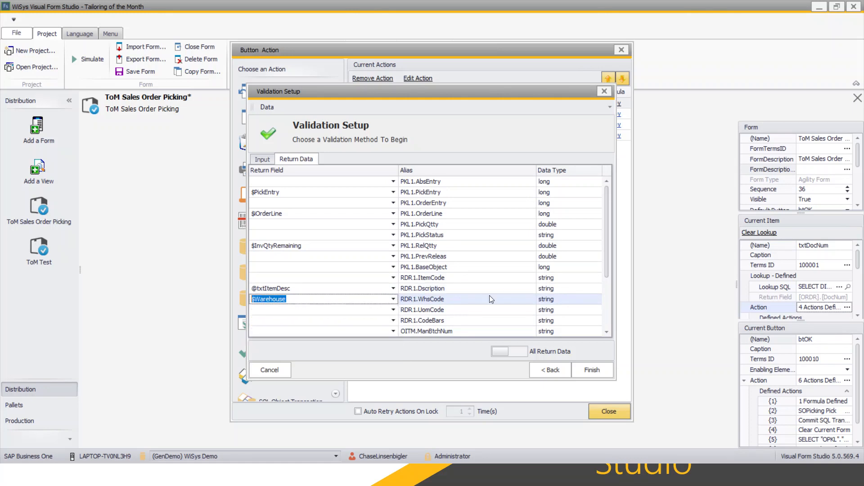
left_click(496, 296)
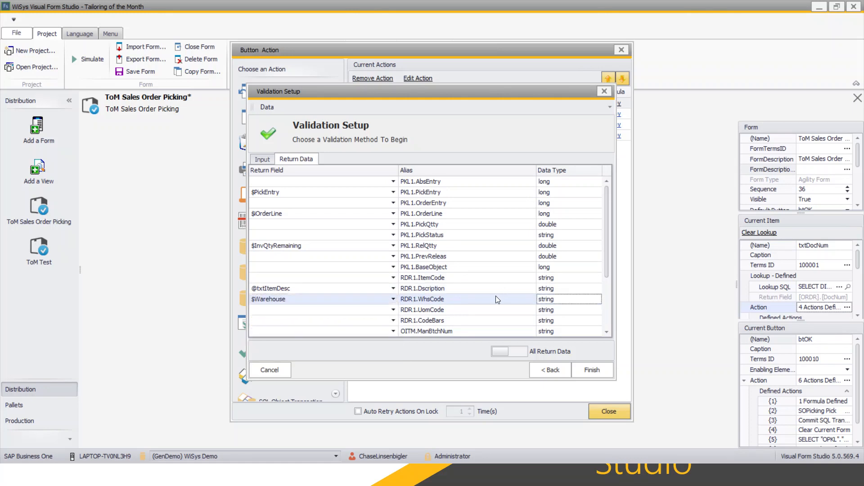
Assign $ManageSerial to OITM.IsManageSerial, $ManageBatch to OITM.IsManageBatch and $Binned to OWHS.IsBinned, and finish the validation setup
scroll(477, 288, "down", 3)
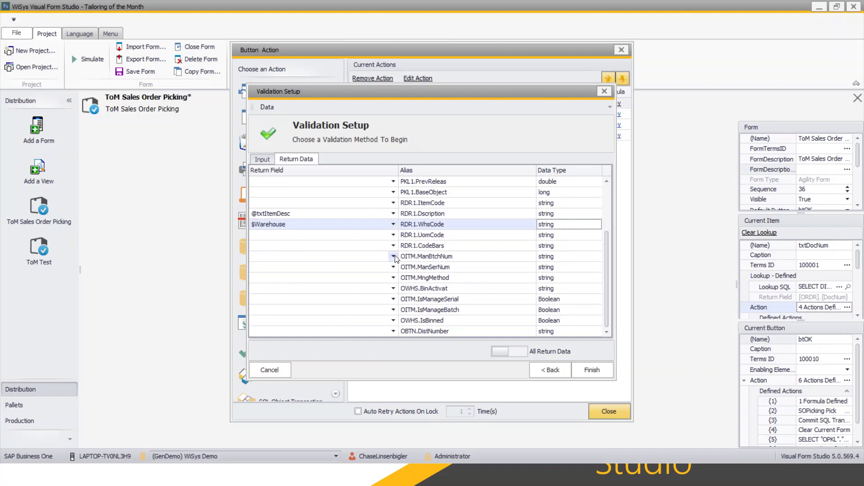
left_click(394, 299)
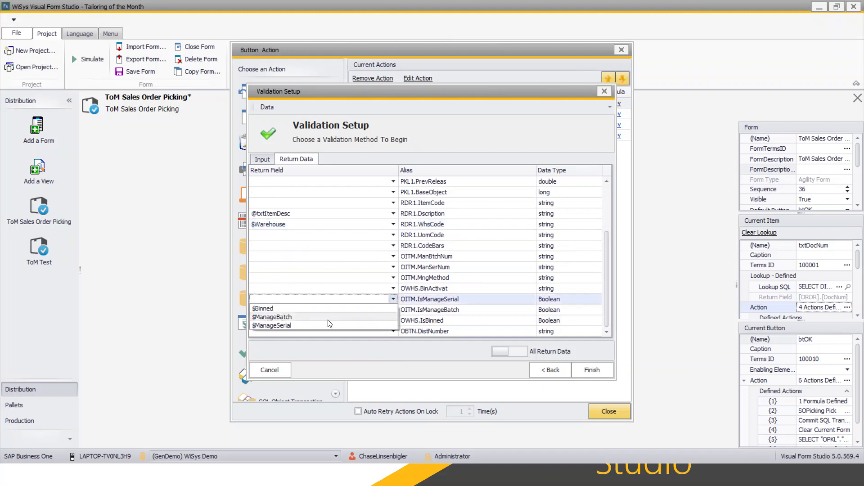
left_click(326, 324)
left_click(392, 310)
left_click(313, 327)
left_click(393, 321)
left_click(308, 328)
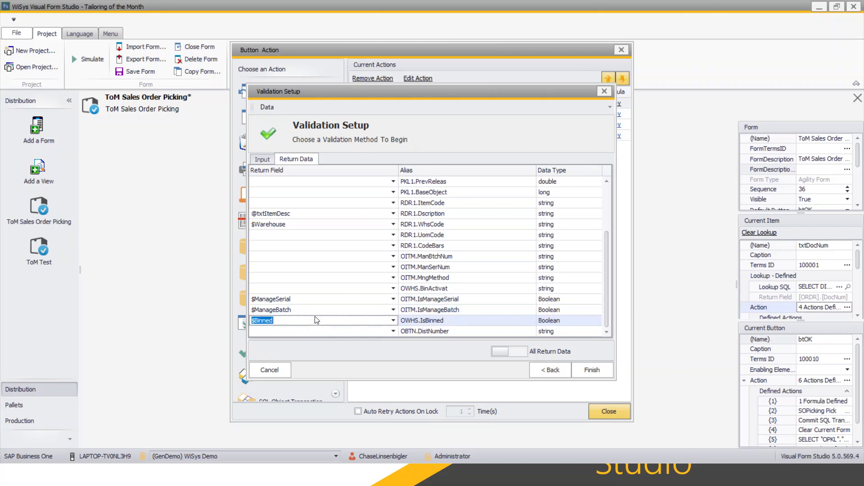
left_click(592, 370)
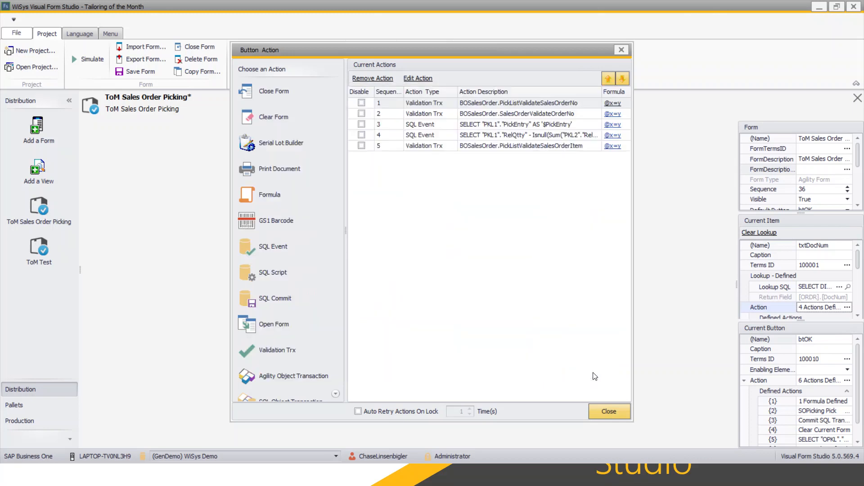
Create a formula named "If not Fully Picked" for the PickListValidateSalesOrderItem validation
left_click(478, 143)
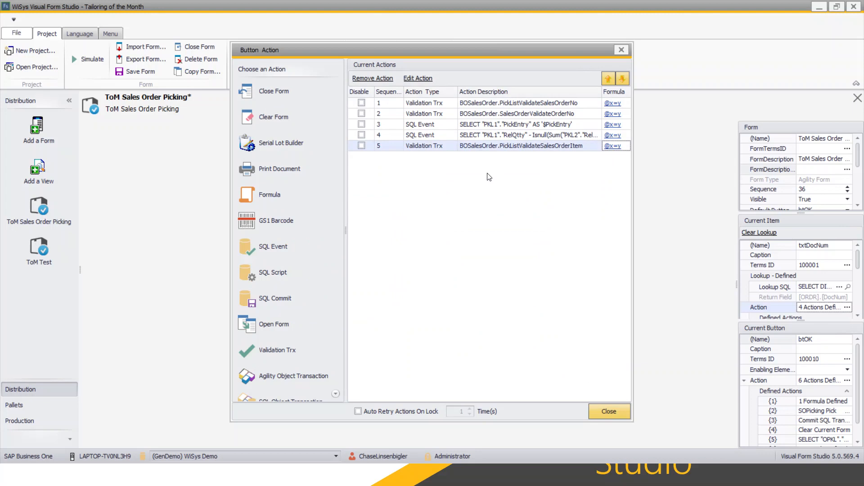
left_click(612, 146)
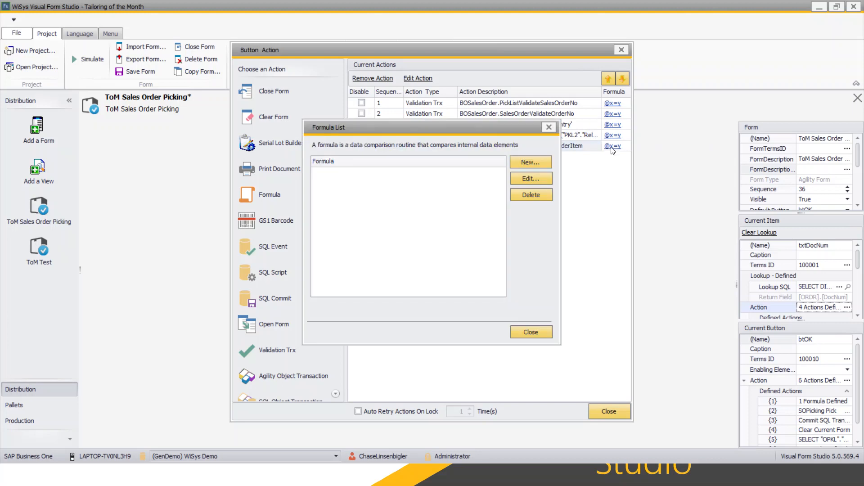
left_click(528, 164)
left_click(395, 170)
type("If not ")
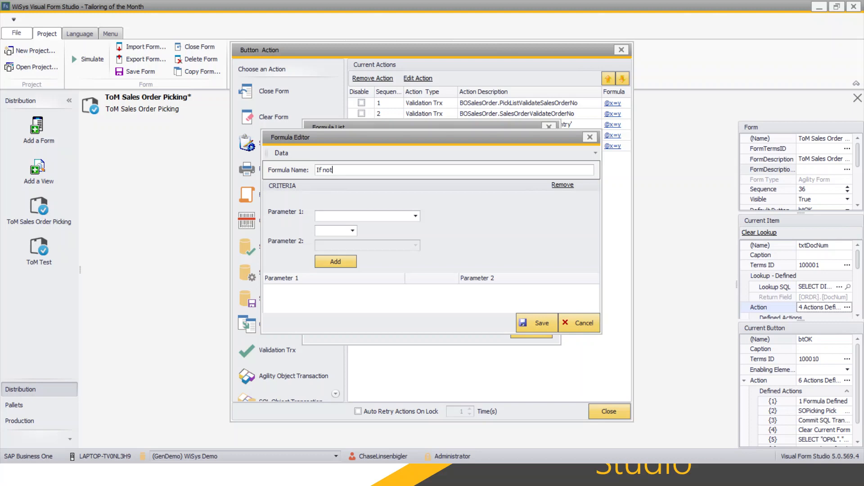
type("Fully Picked")
Add the criterion $FullyPicked <> Y to the formula
left_click(361, 220)
scroll(347, 259, "down", 5)
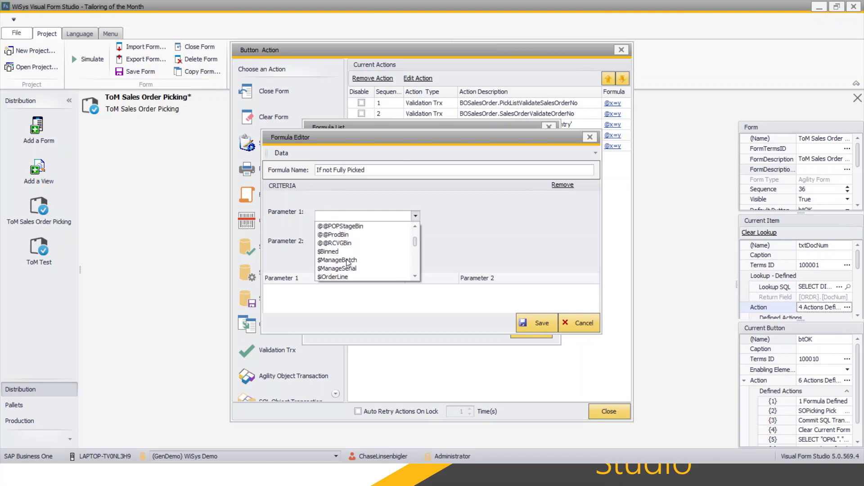
scroll(340, 259, "down", 3)
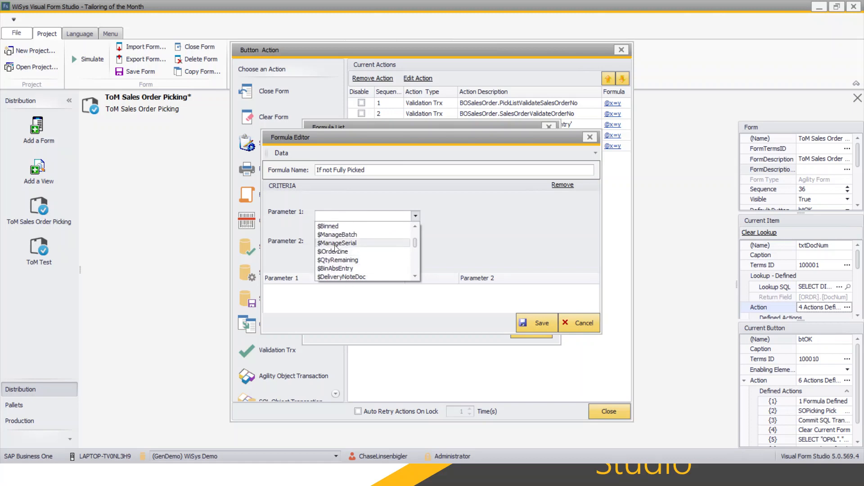
scroll(337, 250, "down", 6)
scroll(336, 251, "up", 4)
scroll(338, 250, "up", 3)
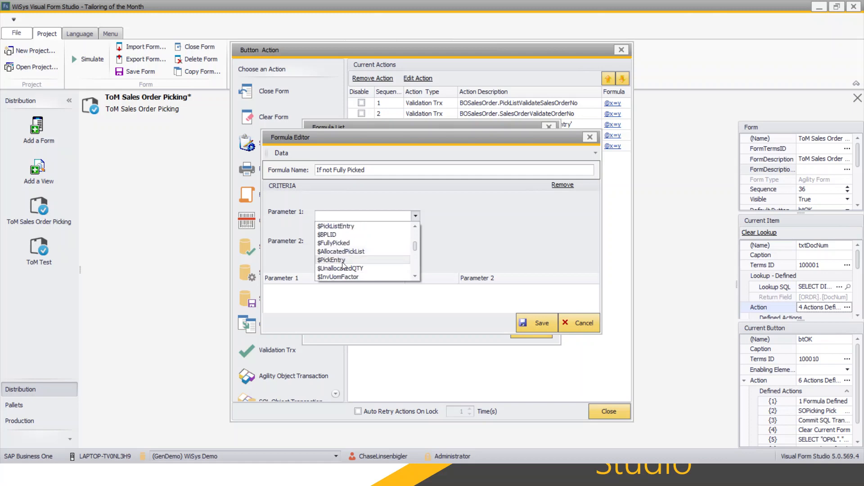
left_click(345, 245)
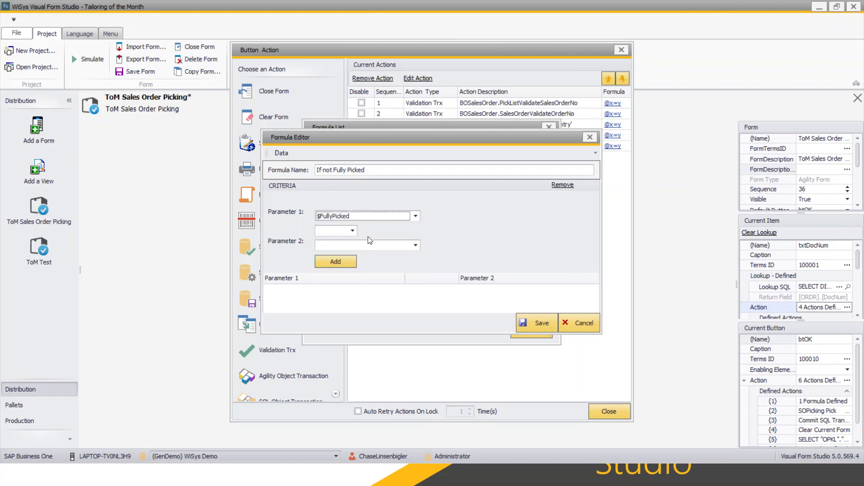
left_click(352, 229)
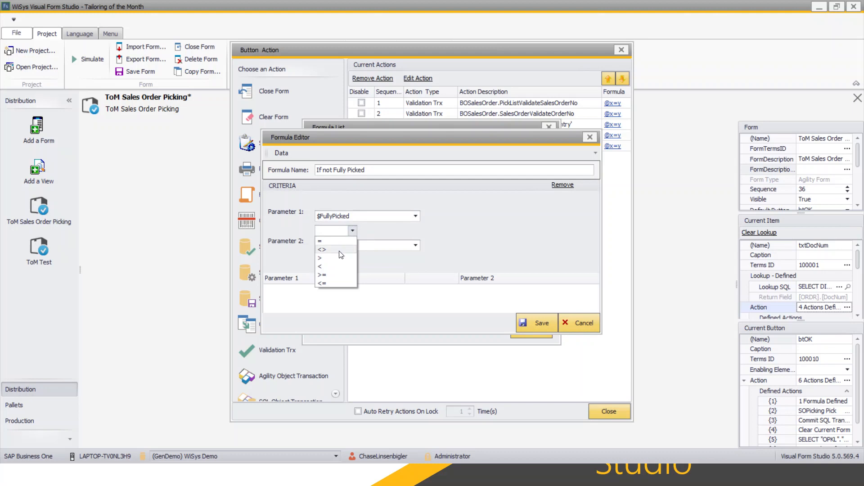
left_click(322, 249)
left_click(379, 245)
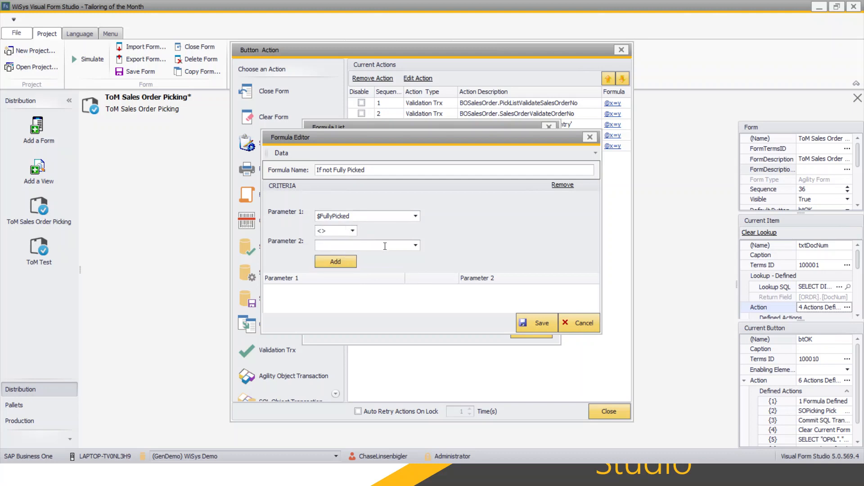
type("Y")
left_click(322, 262)
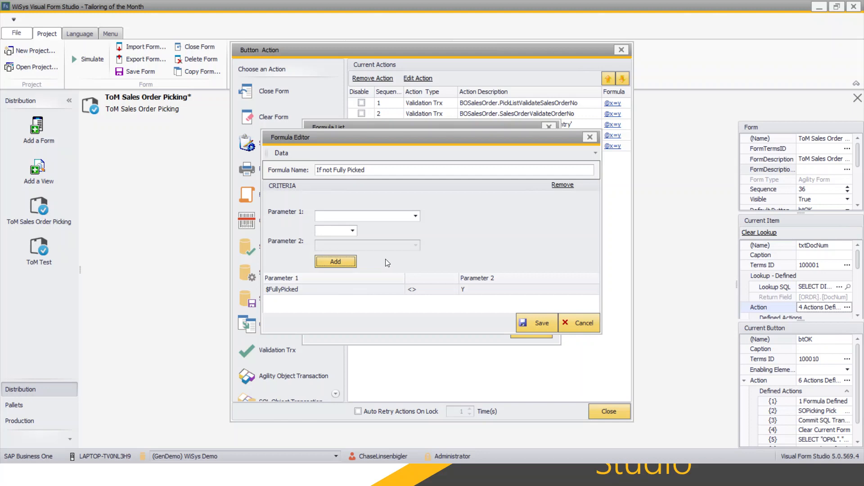
Add the criterion $UnallocatedQTY = !Zero, save the formula and close the Order field's actions
left_click(409, 217)
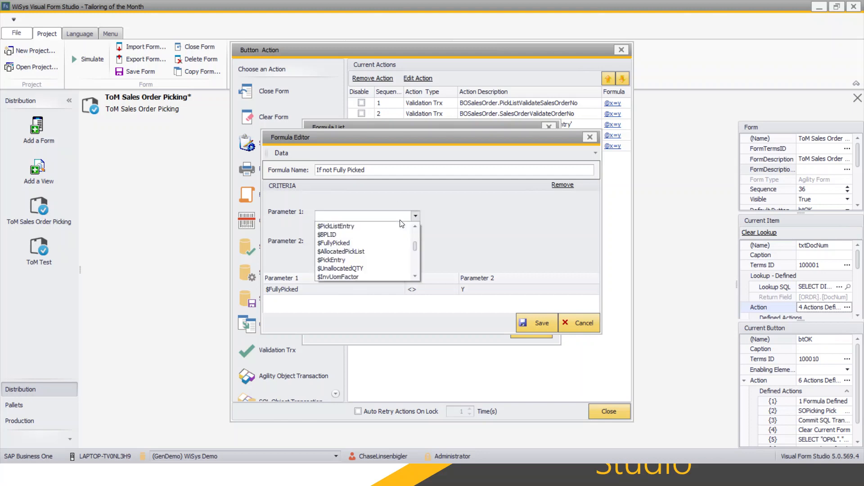
scroll(349, 235, "down", 2)
left_click(352, 245)
left_click(351, 231)
left_click(333, 243)
left_click(415, 246)
scroll(362, 282, "down", 4)
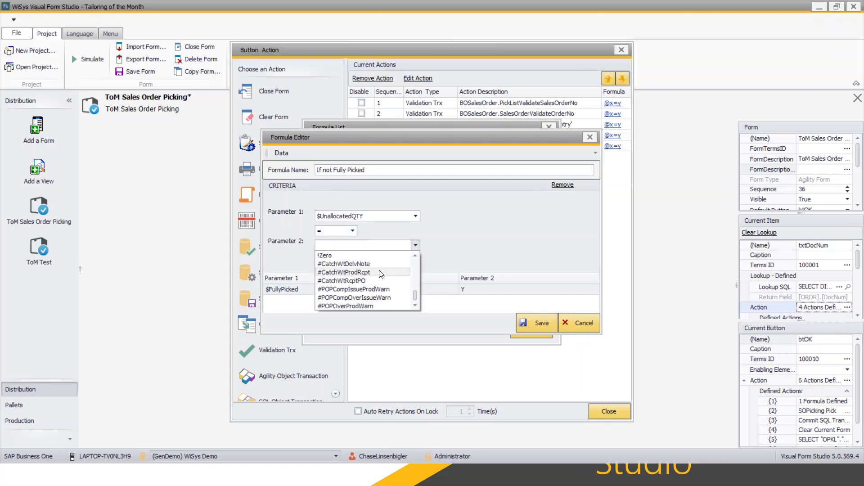
scroll(359, 280, "up", 1)
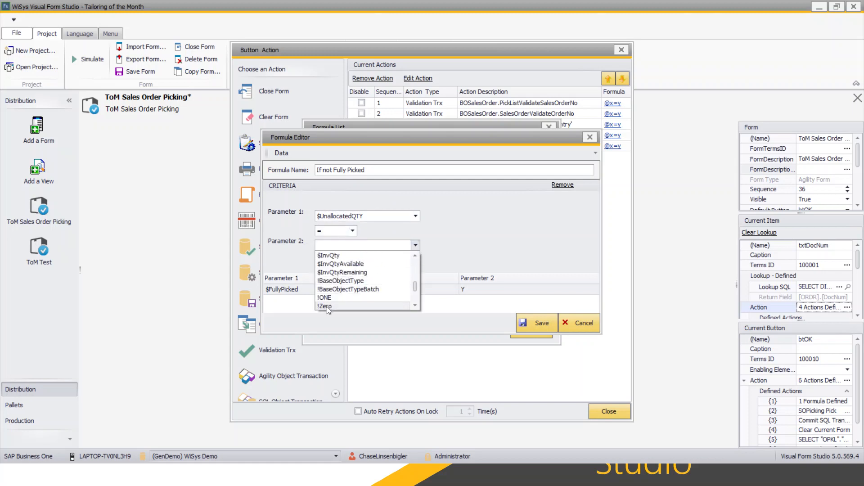
left_click(323, 308)
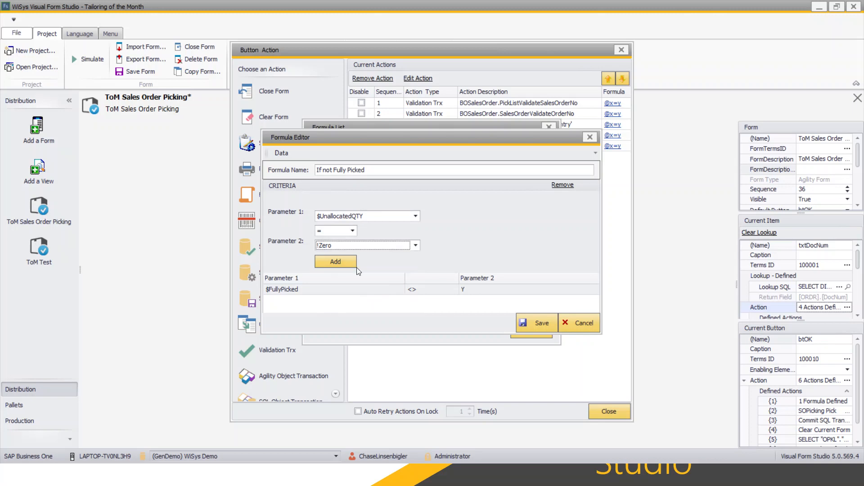
left_click(336, 262)
left_click(538, 324)
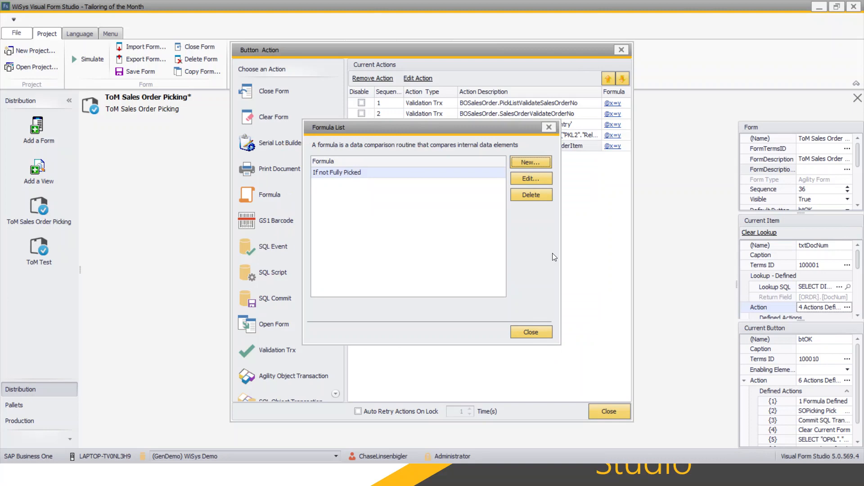
left_click(520, 334)
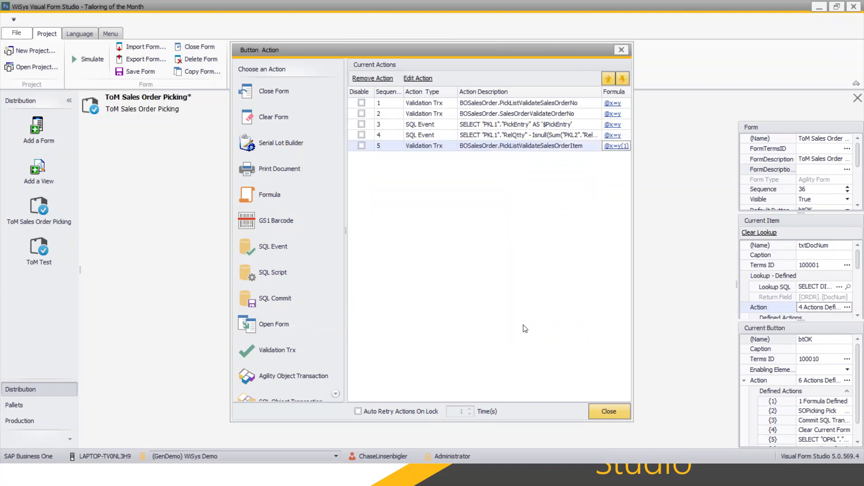
mouse_move(604, 151)
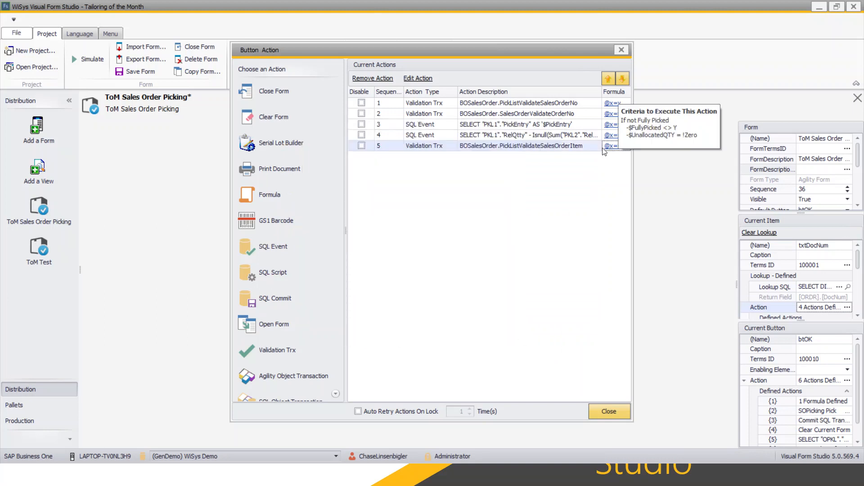
left_click(621, 51)
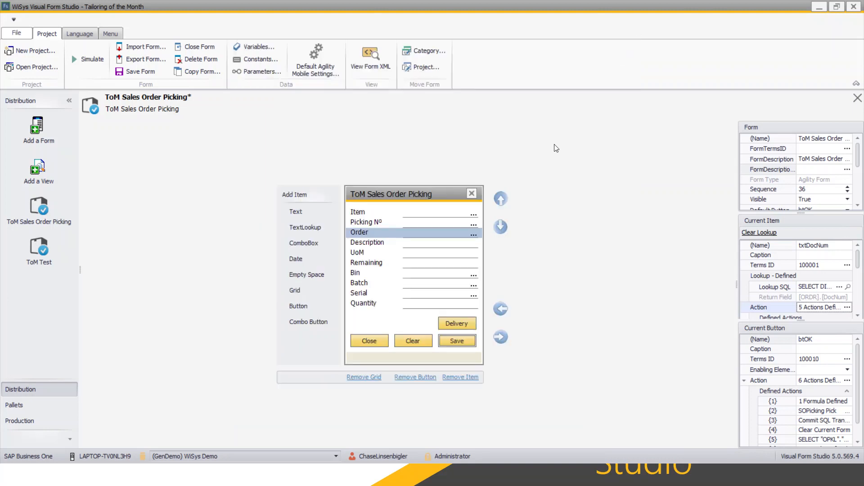
Open the Item field's actions and examine the inputs and return data of its SalesOrderValidateItem validation
left_click(444, 222)
left_click(468, 214)
left_click(847, 309)
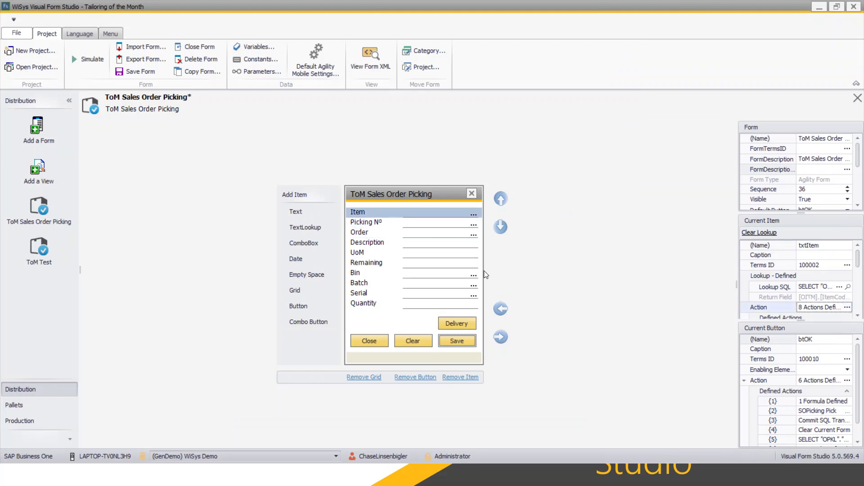
left_click(847, 308)
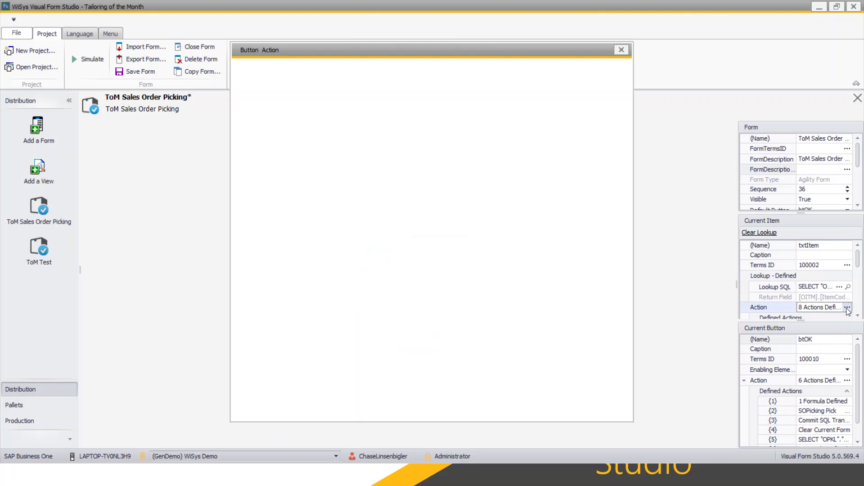
left_click(518, 157)
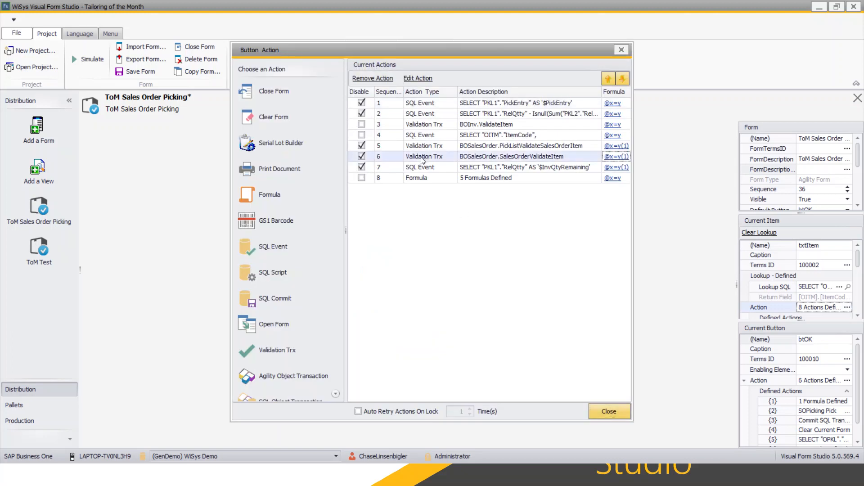
double_click(526, 157)
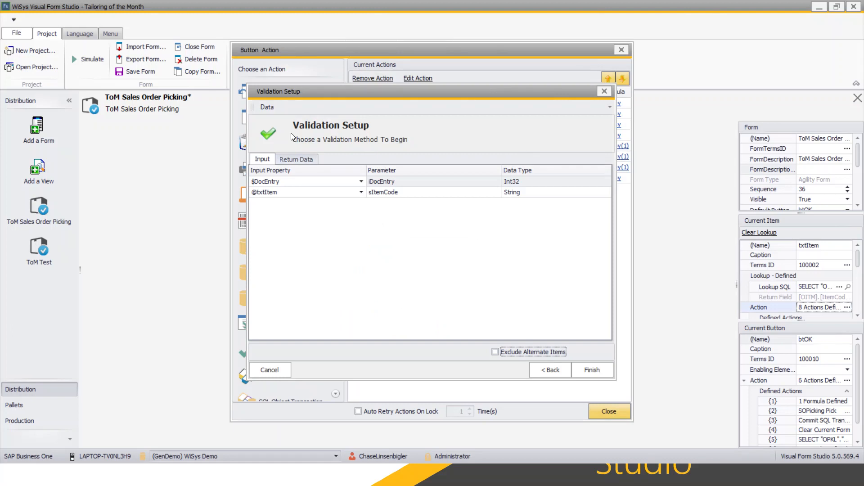
left_click(301, 158)
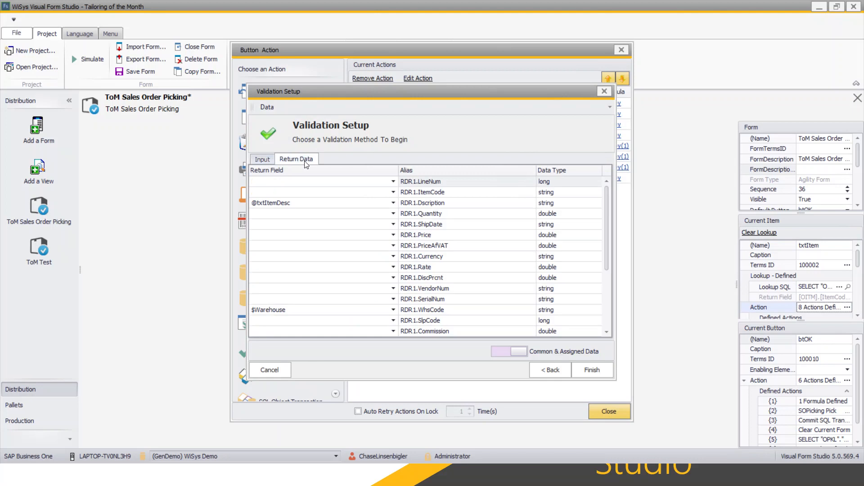
scroll(372, 228, "down", 5)
scroll(372, 227, "up", 3)
scroll(370, 231, "down", 3)
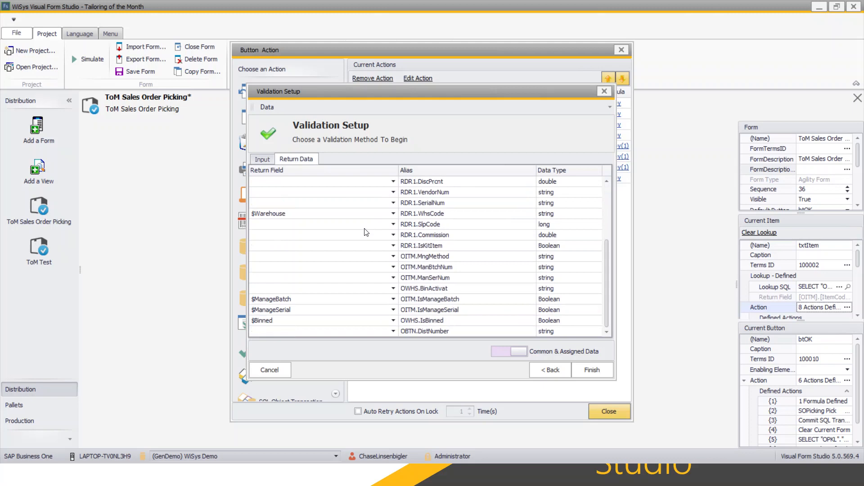
left_click(605, 92)
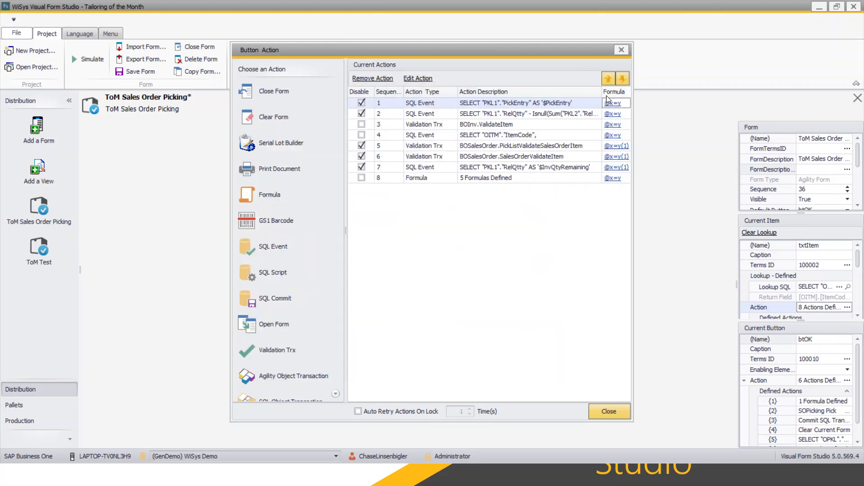
Examine the criteria of the Unallocated Item formula on the Item field's SalesOrderValidateItem validation, then close the Item field's actions
left_click(618, 168)
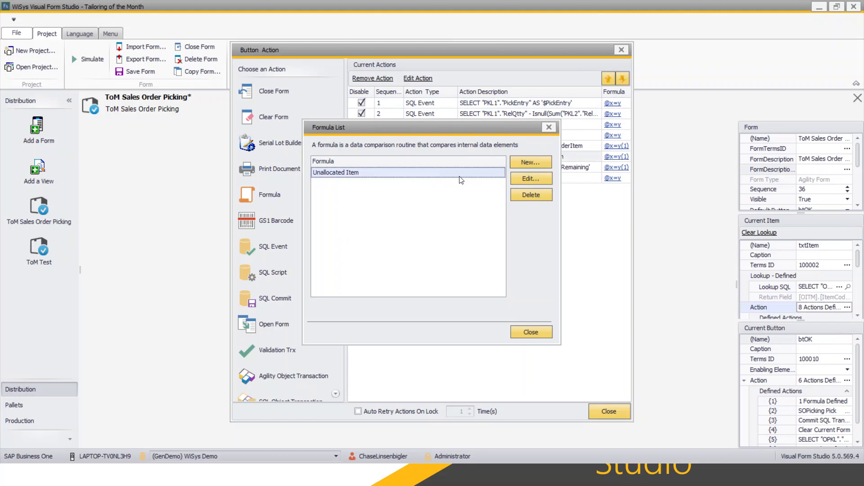
left_click(528, 181)
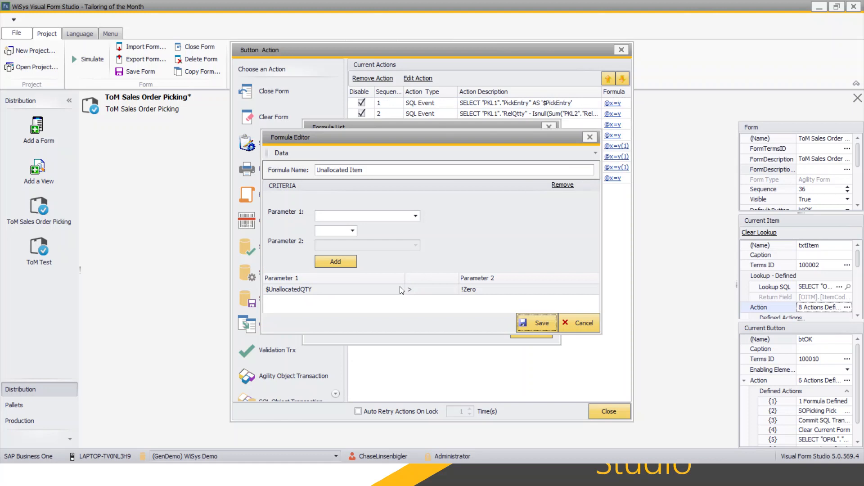
left_click(591, 138)
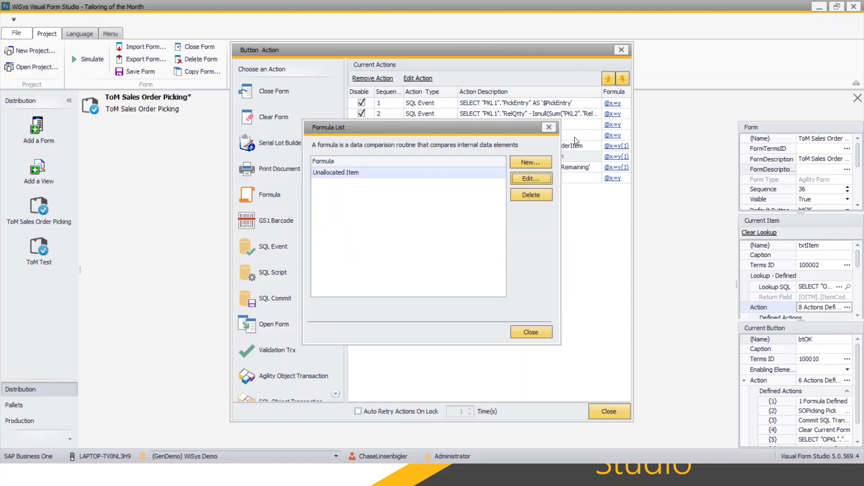
left_click(549, 127)
left_click(609, 411)
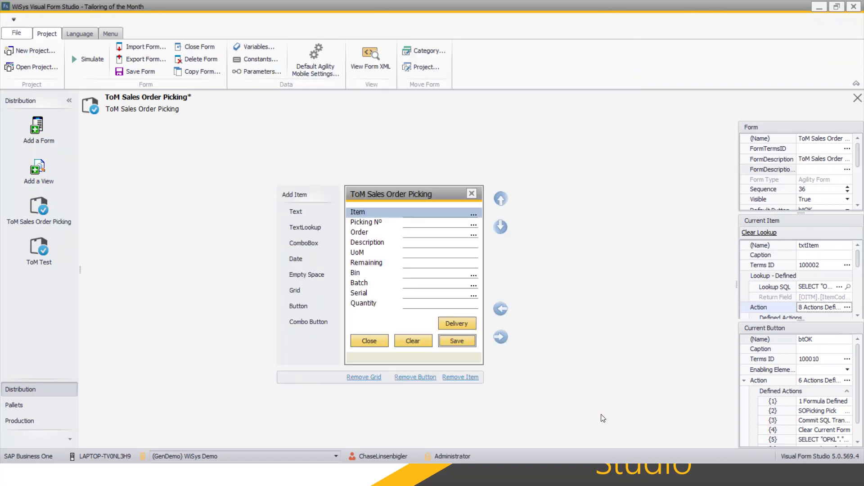
Add a validation using the Sales Order method SalesOrderValidateItem to the Order field's actions
left_click(432, 235)
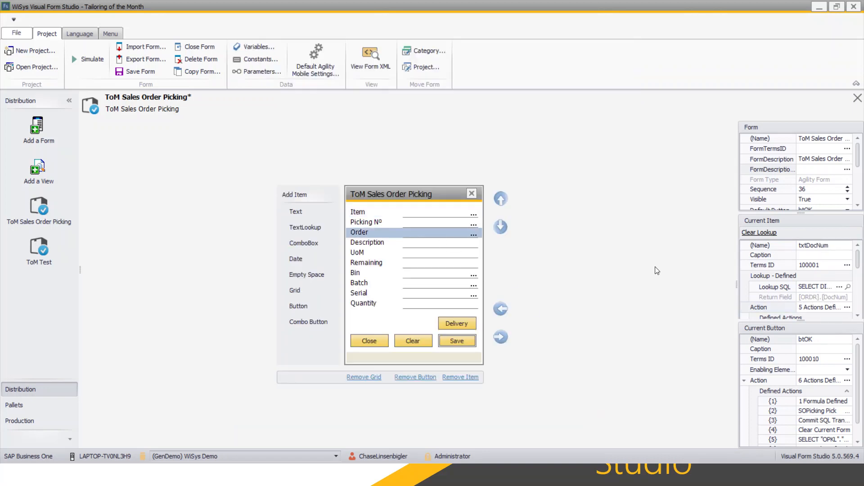
left_click(847, 307)
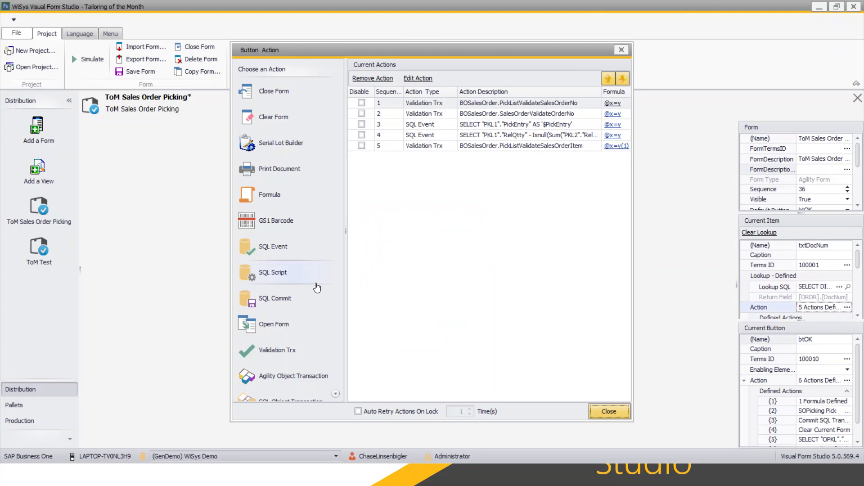
double_click(295, 247)
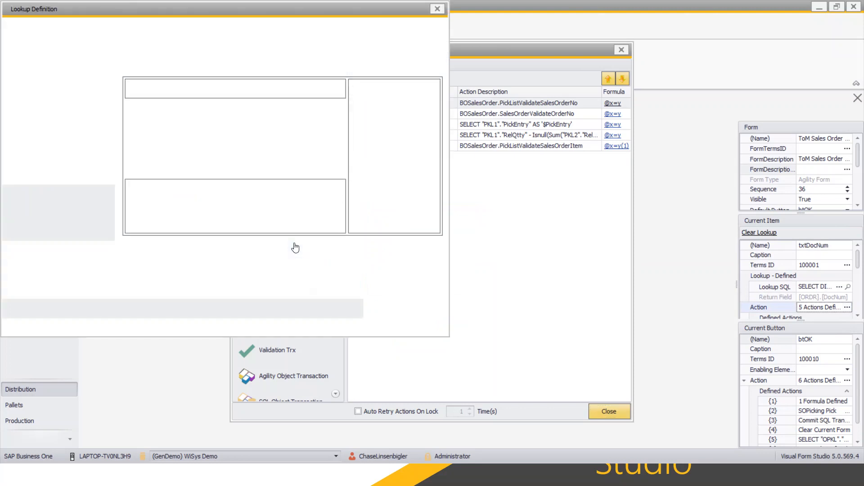
left_click(437, 9)
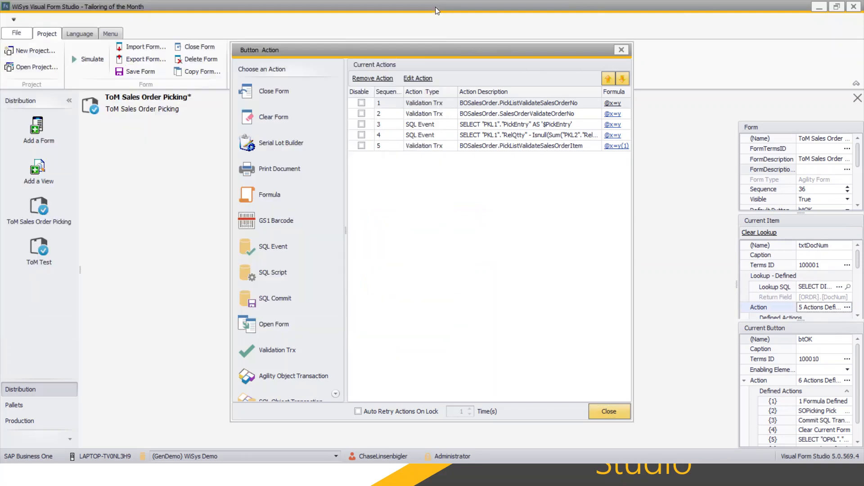
double_click(289, 351)
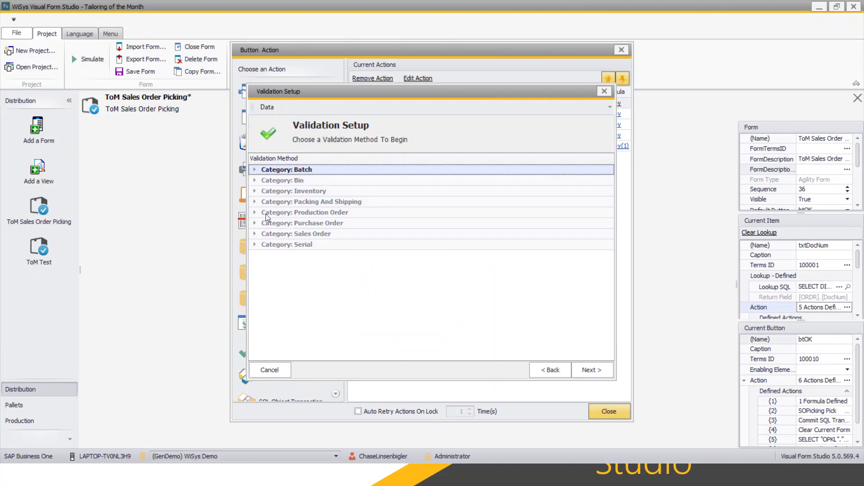
left_click(255, 235)
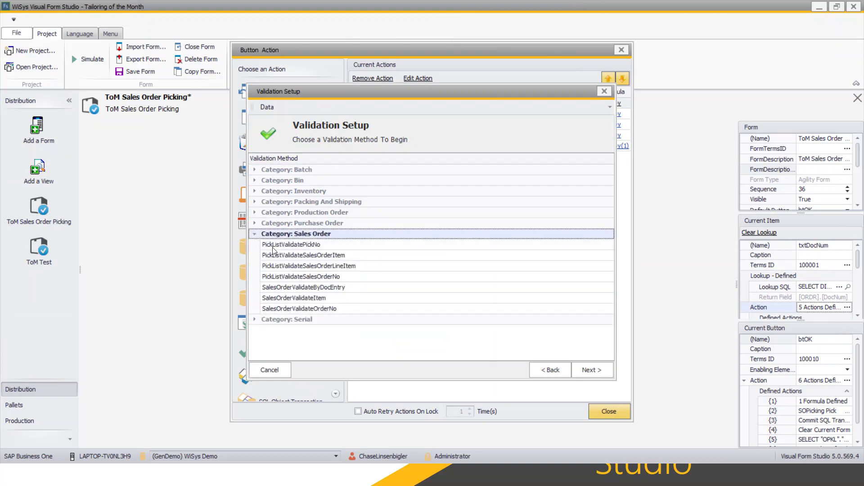
left_click(286, 299)
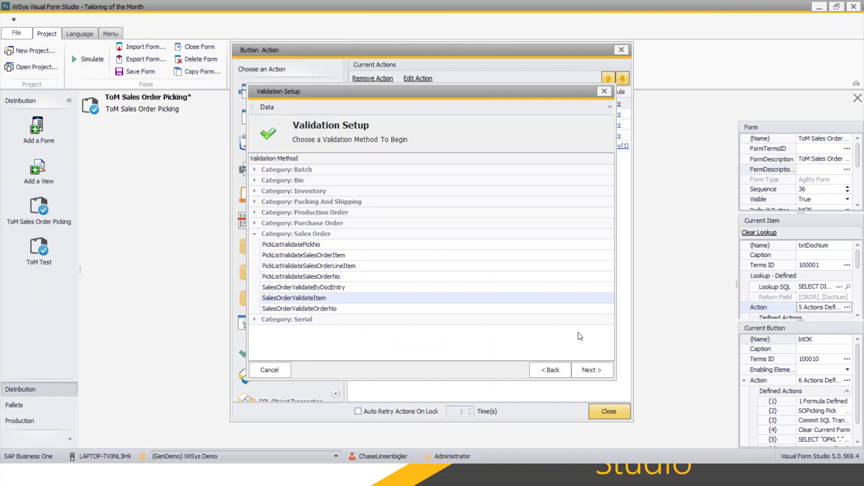
left_click(590, 370)
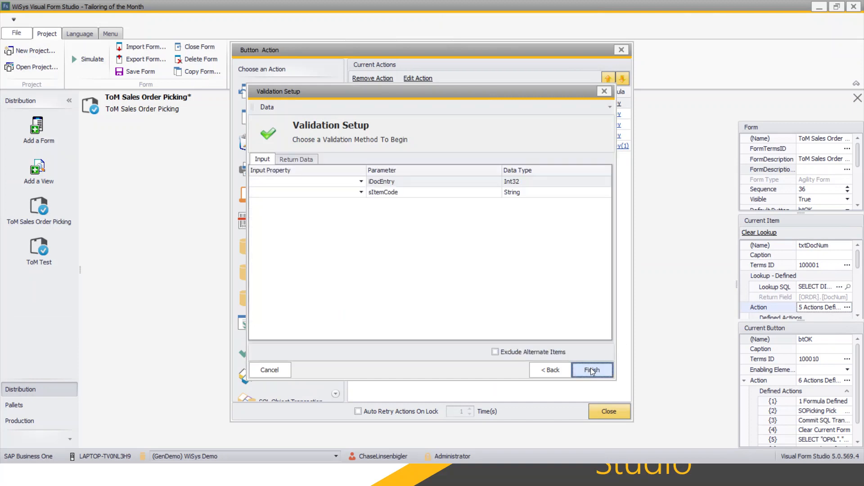
Set the validation's iDocEntry input to $DocEntry and choose the input property for sItemCode
left_click(362, 182)
scroll(283, 202, "down", 3)
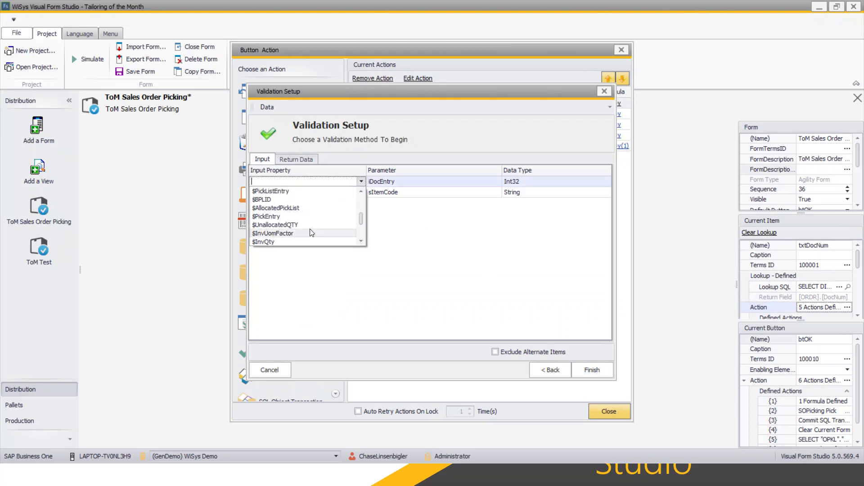
scroll(285, 208, "up", 3)
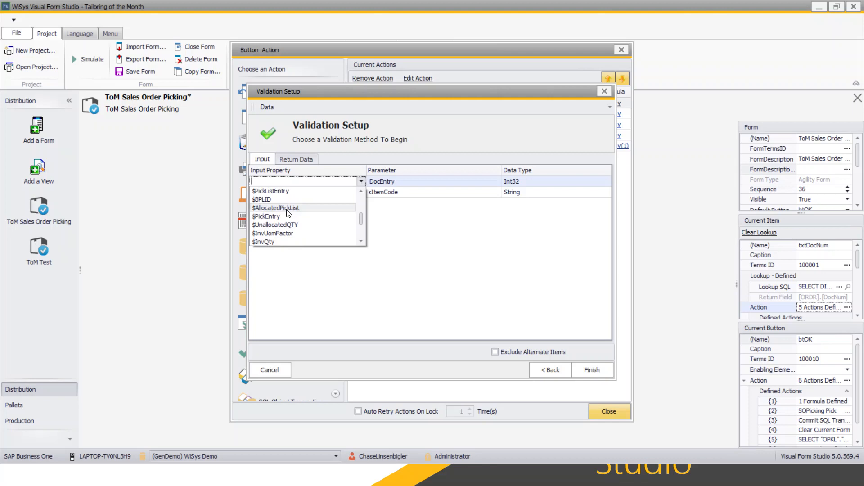
left_click(287, 209)
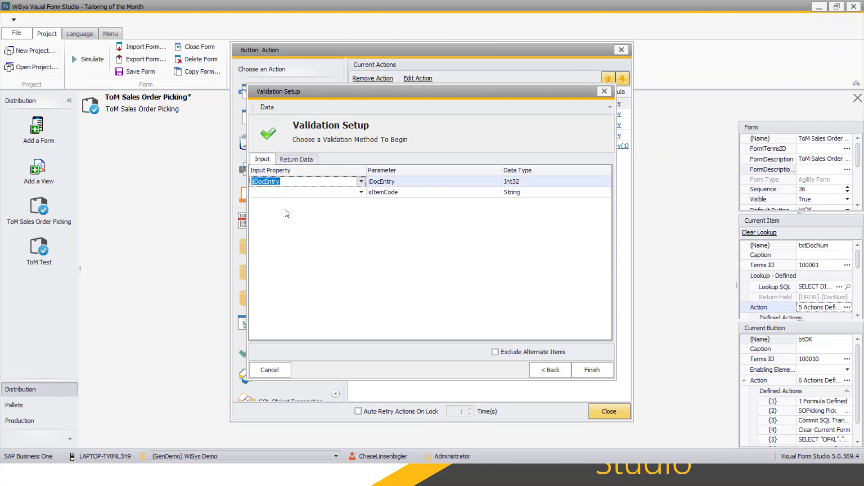
left_click(362, 192)
left_click(297, 159)
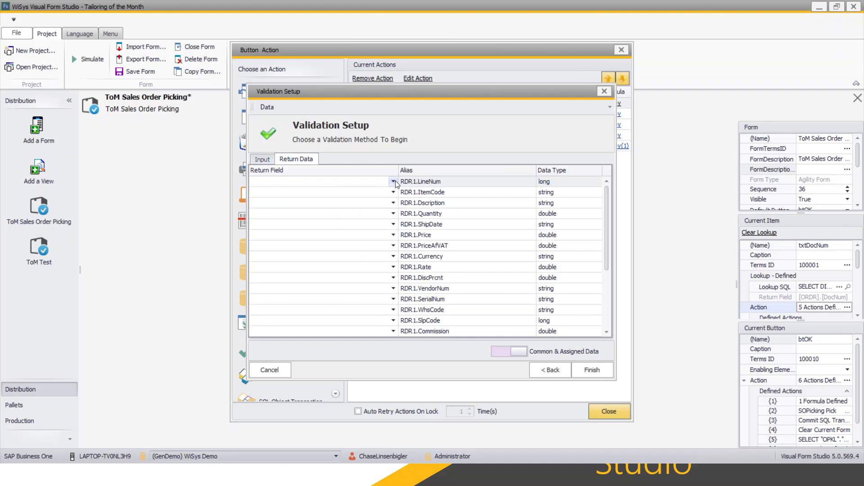
left_click(394, 203)
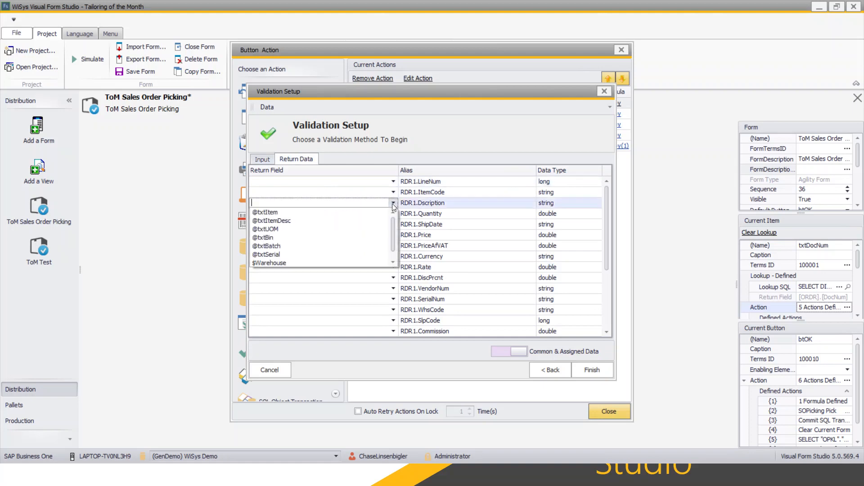
left_click(322, 220)
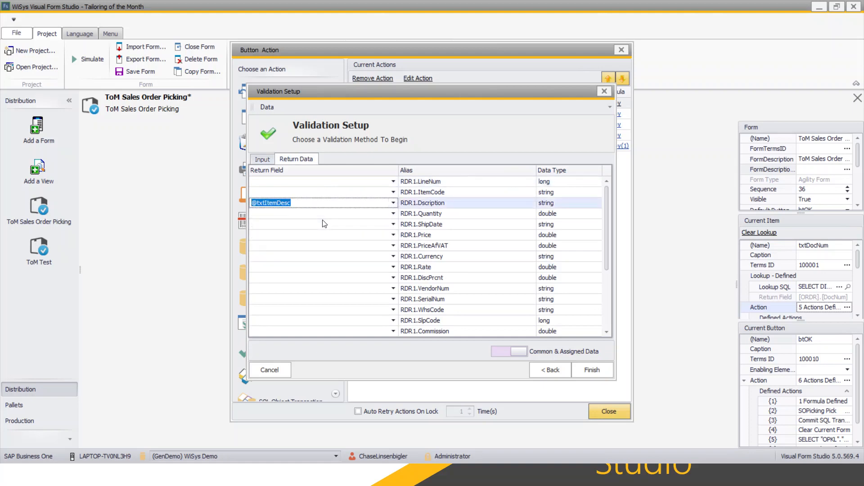
left_click(388, 312)
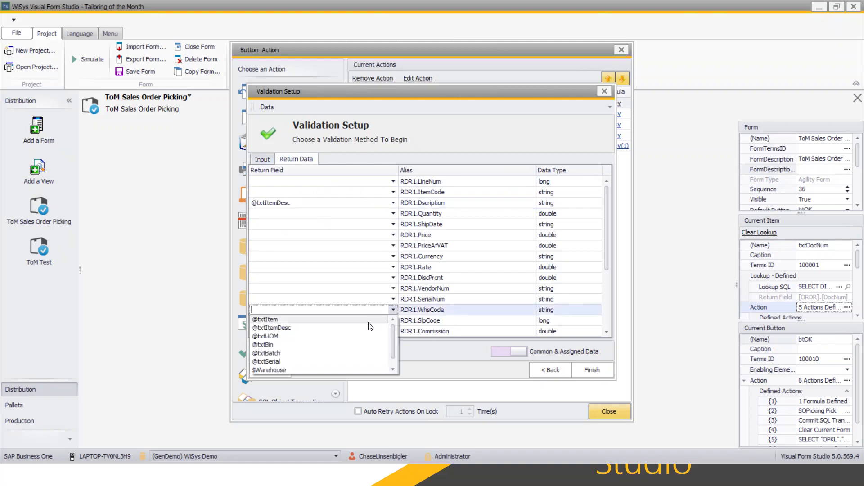
left_click(279, 370)
left_click(320, 235)
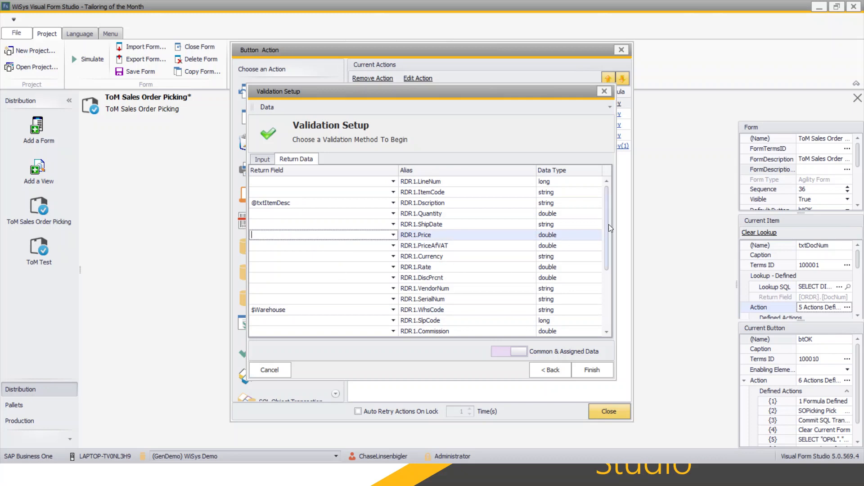
Assign $ManageBatch to OITM.IsManageBatch, $ManageSerial to OITM.IsManageSerial and $Binned to OWHS.IsBinned, and finish the validation
scroll(445, 286, "down", 3)
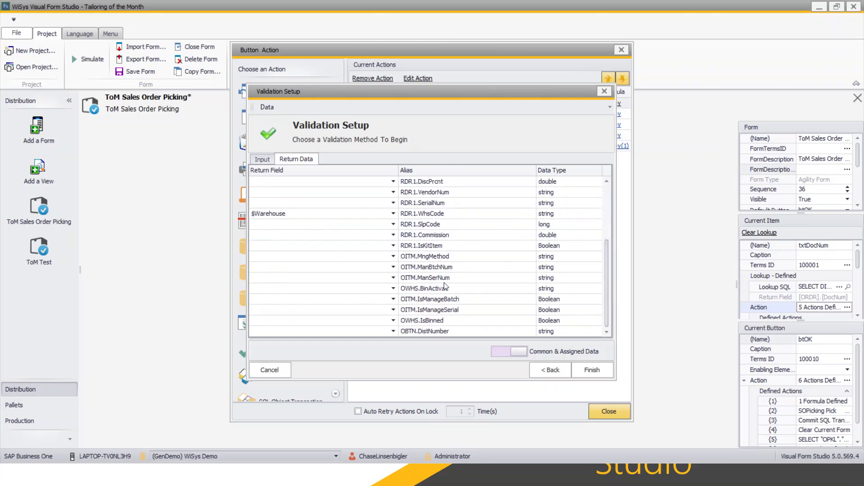
left_click(394, 299)
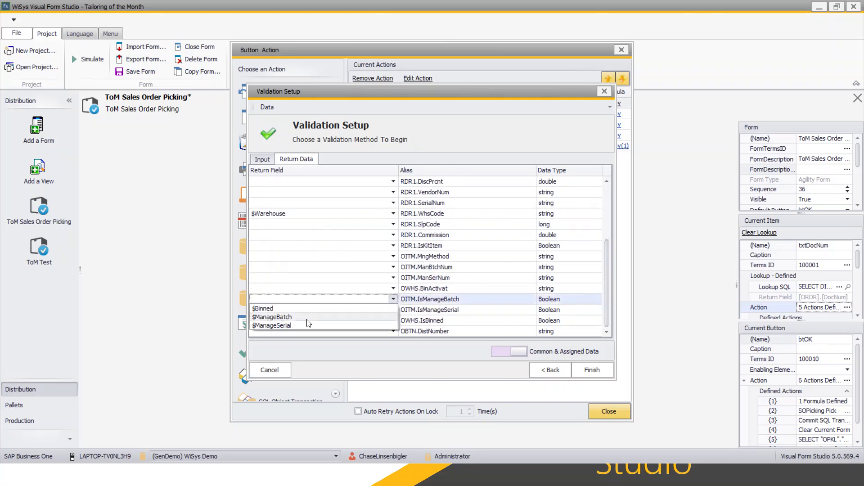
left_click(333, 317)
left_click(394, 309)
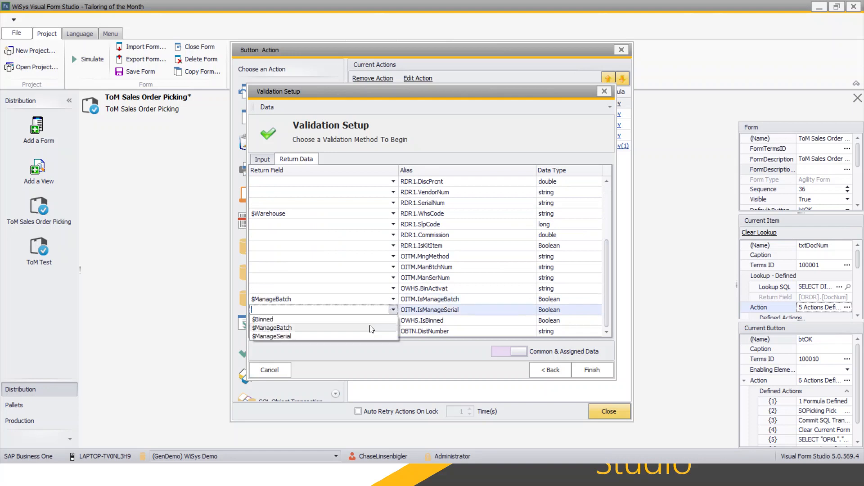
left_click(334, 335)
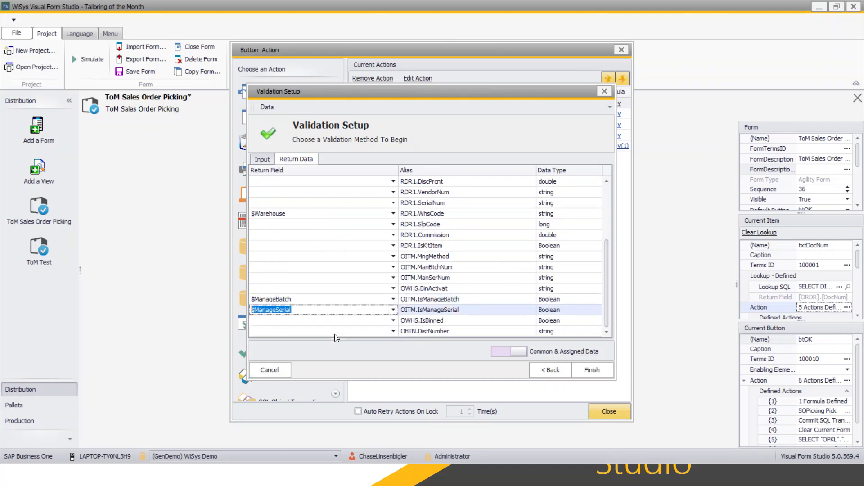
left_click(396, 320)
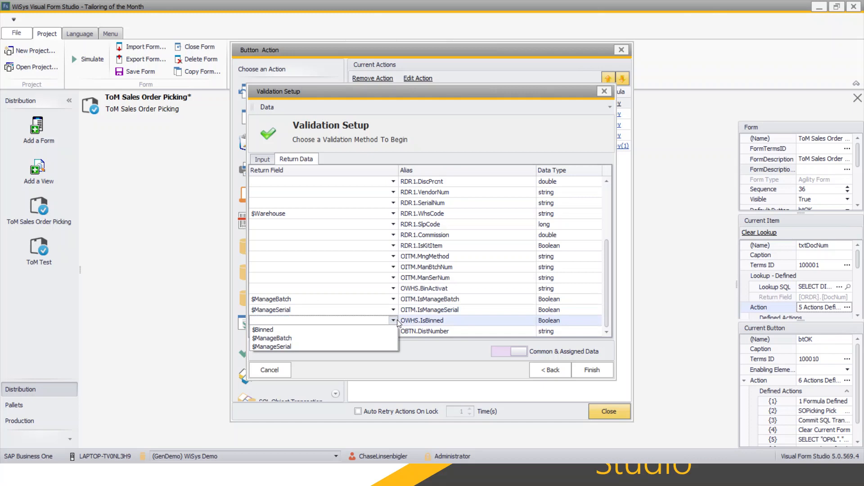
left_click(323, 331)
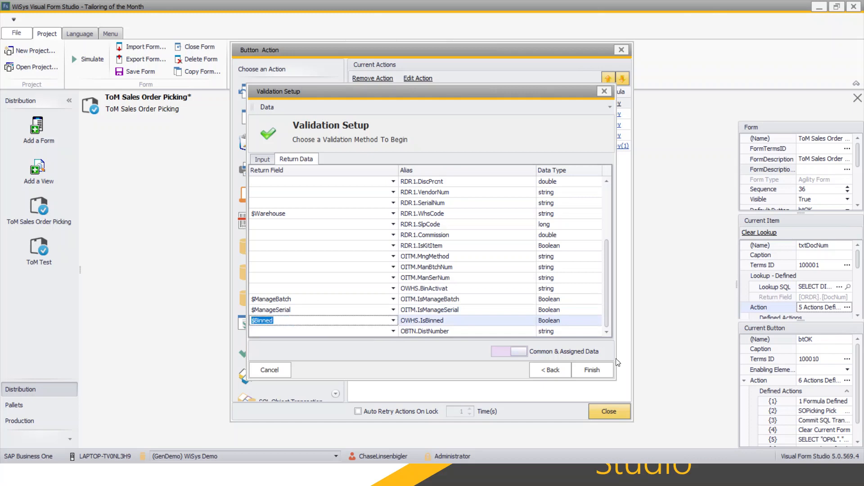
left_click(591, 369)
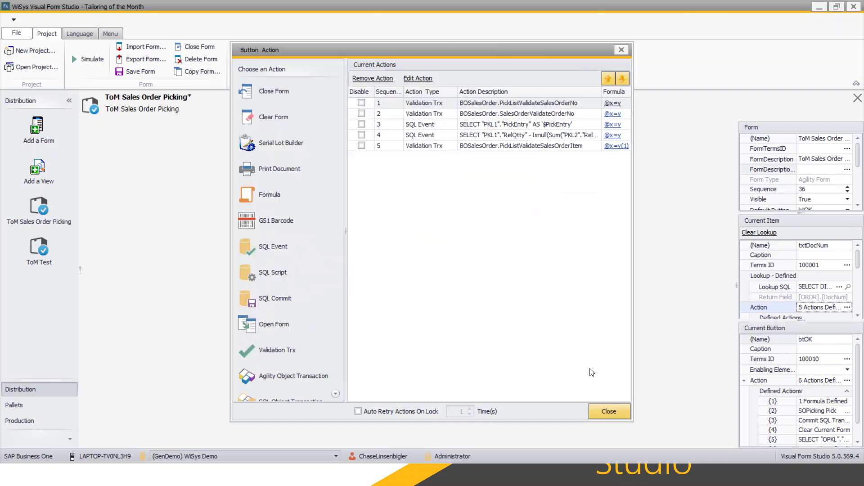
Create a formula named "Unallocated Item" for the Order field's SalesOrderValidateItem validation
left_click(616, 157)
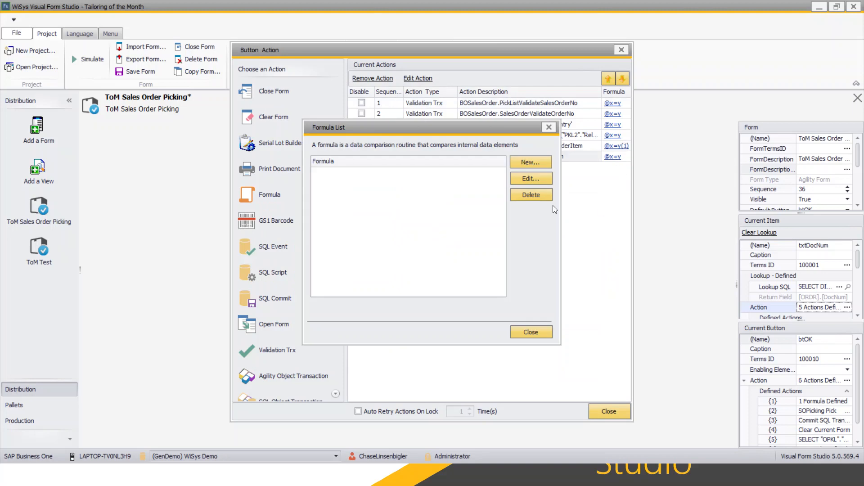
left_click(531, 163)
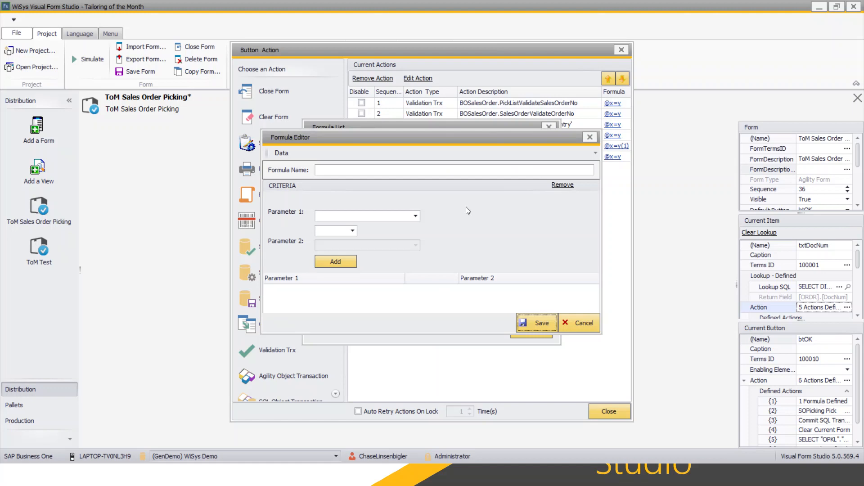
left_click(412, 169)
type("Unallocated Item")
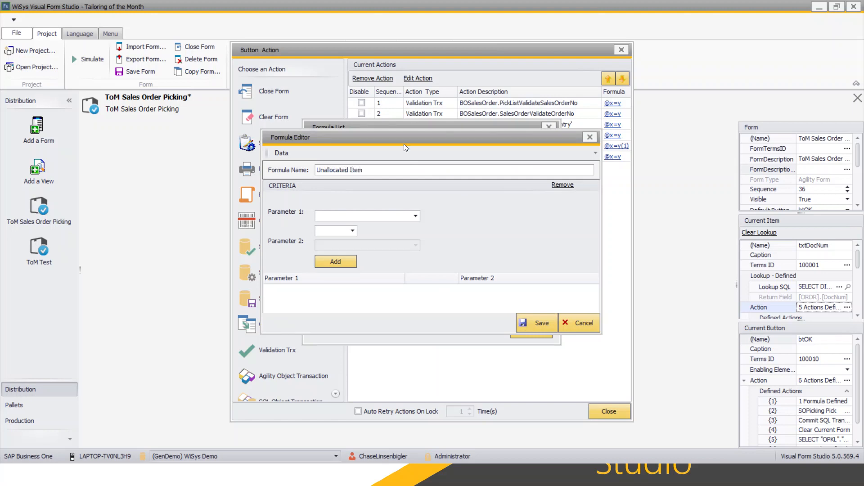
Add the criterion $UnallocatedQTY > !Zero to the Unallocated Item formula
left_click(404, 217)
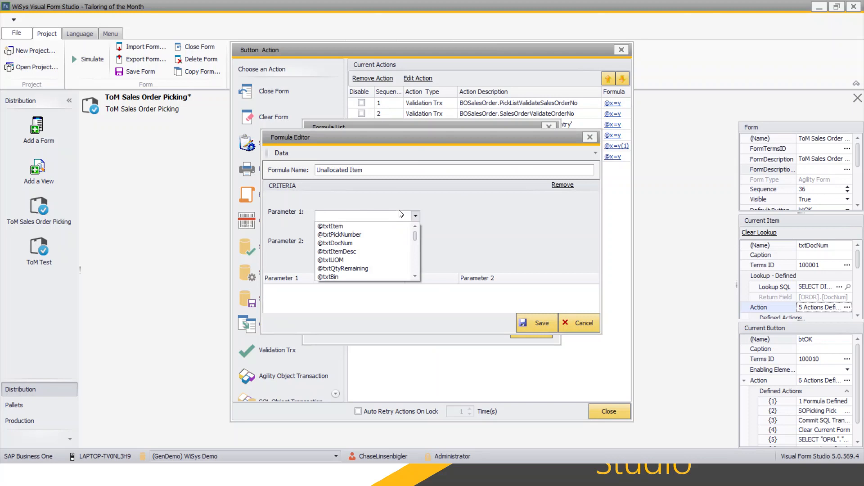
scroll(373, 255, "down", 5)
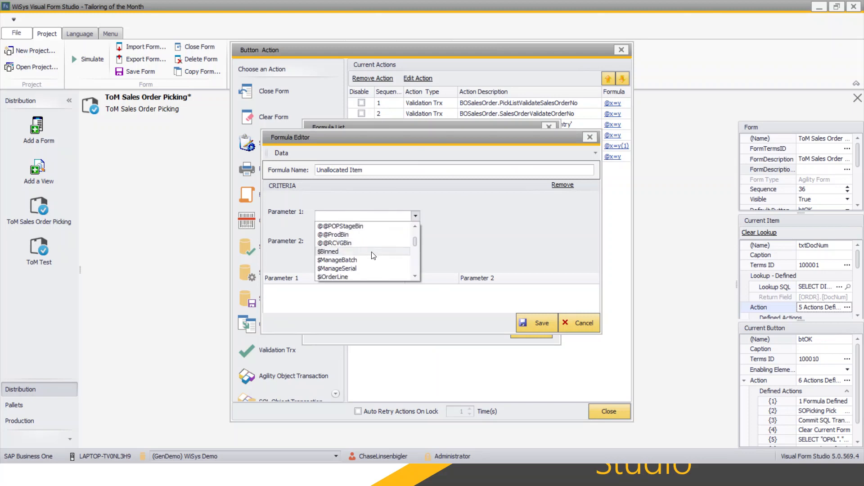
scroll(372, 257, "down", 3)
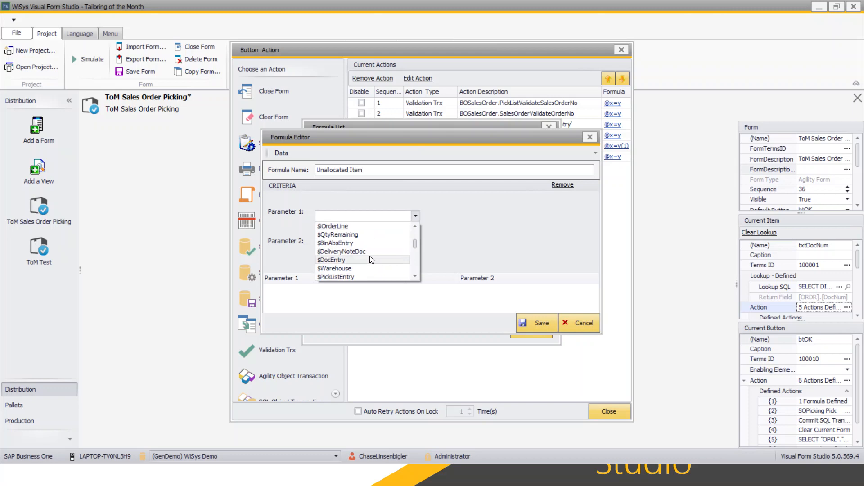
scroll(370, 261, "down", 3)
left_click(359, 251)
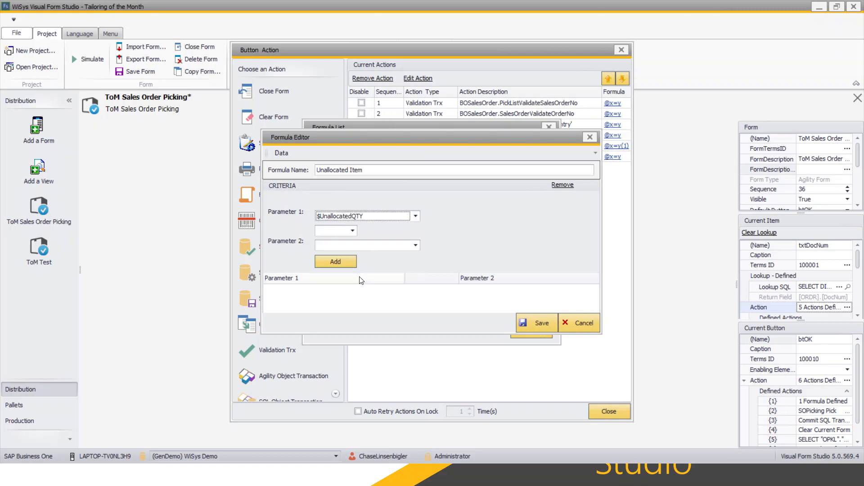
left_click(348, 232)
left_click(342, 258)
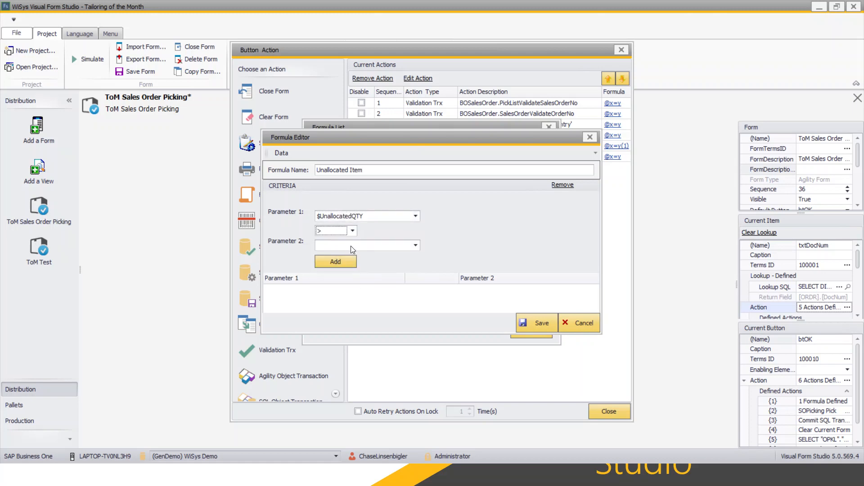
left_click(350, 245)
scroll(360, 296, "down", 4)
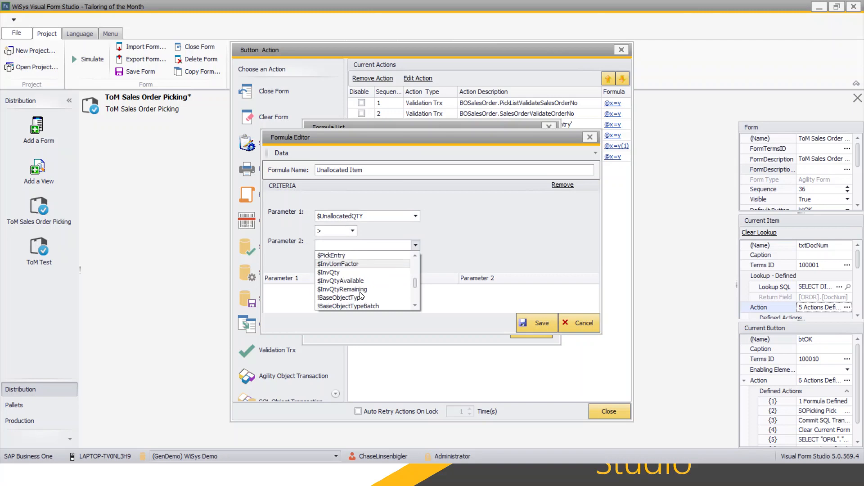
left_click(358, 295)
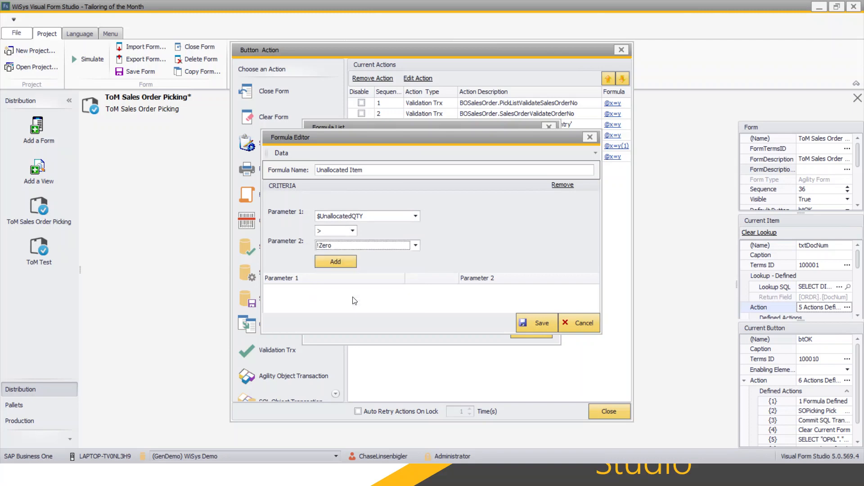
left_click(329, 261)
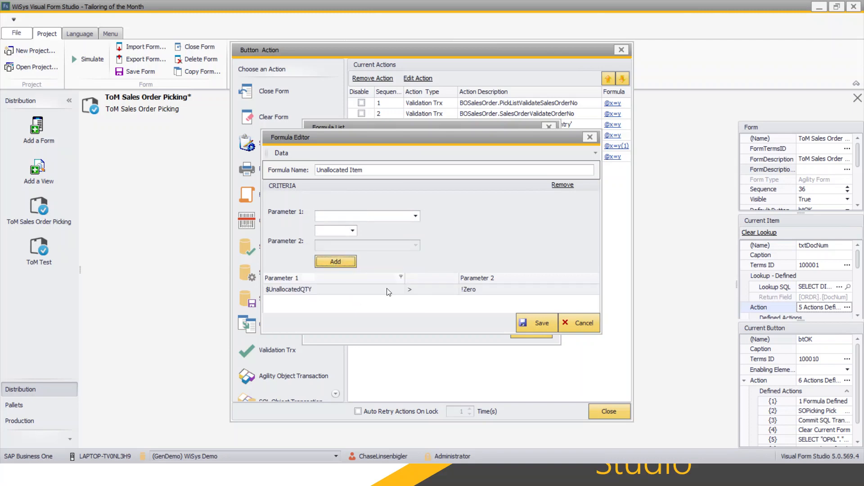
Save the Unallocated Item formula, check its criteria on the SalesOrderValidateItem validation, and close the Order field's action list
left_click(530, 330)
left_click(529, 332)
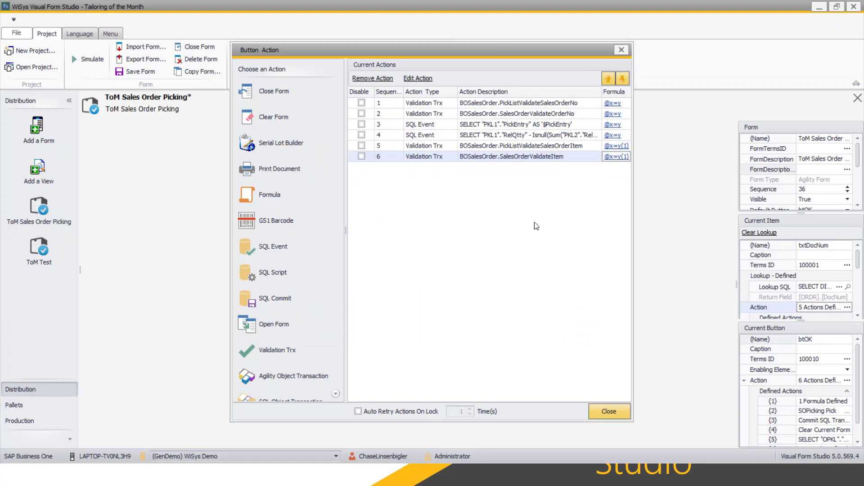
mouse_move(608, 154)
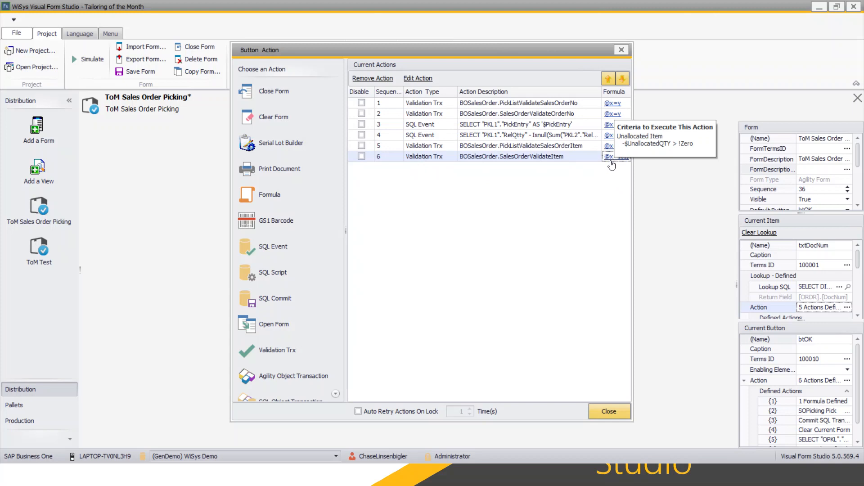
left_click(621, 49)
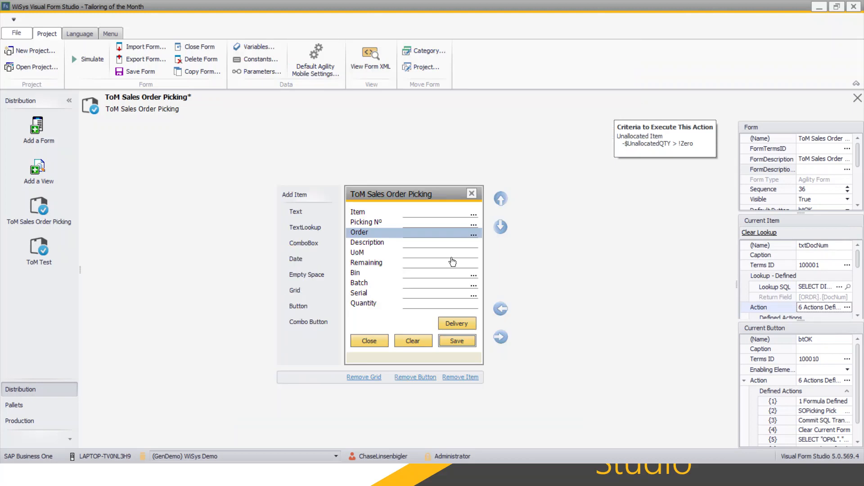
Examine the Setup Serial, Hide Serial and Hide Bin formulas in the Item field's formula action, including the items they hide
left_click(847, 307)
left_click(442, 180)
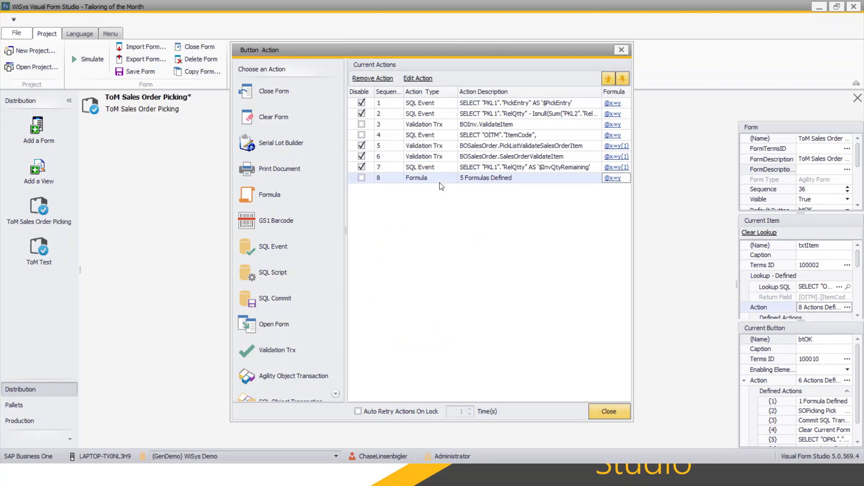
double_click(446, 182)
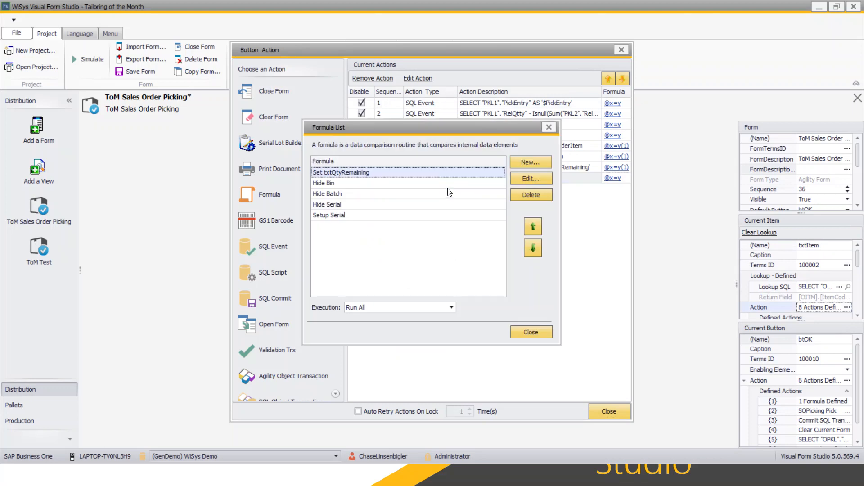
left_click(427, 216)
left_click(520, 178)
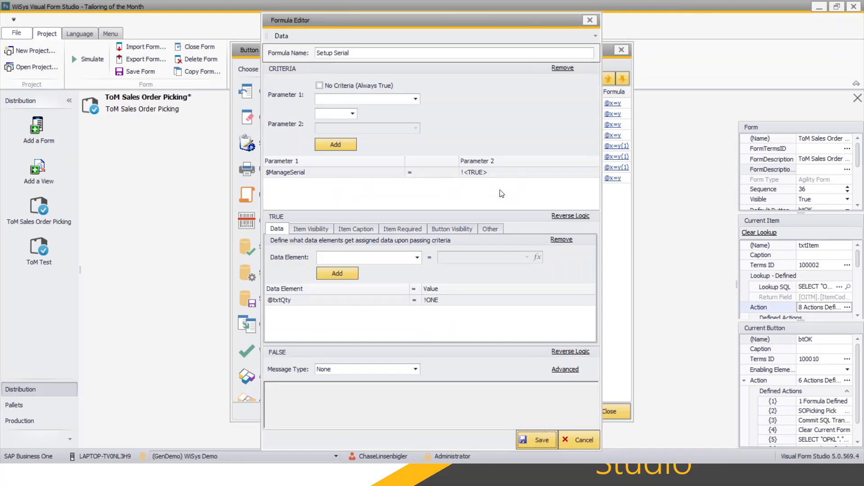
left_click(589, 26)
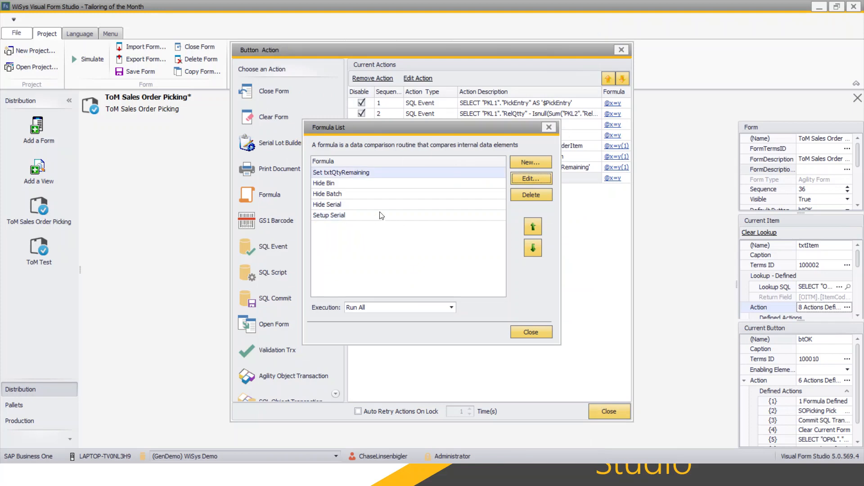
left_click(365, 206)
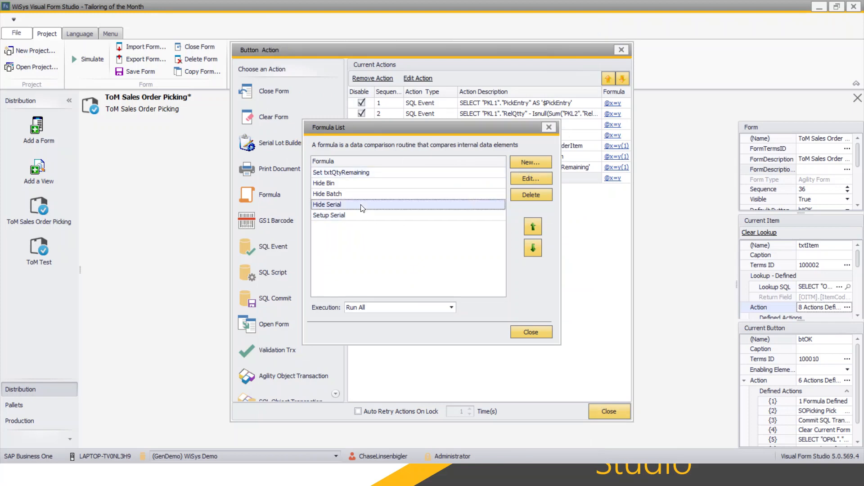
left_click(521, 179)
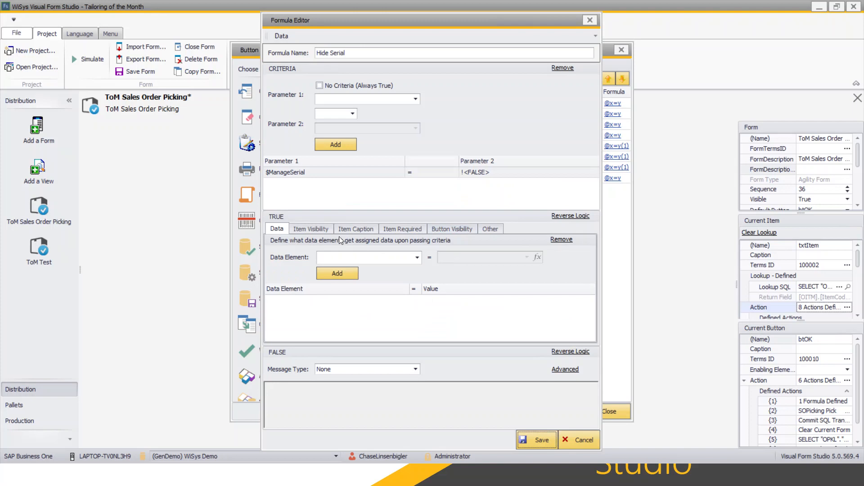
left_click(325, 230)
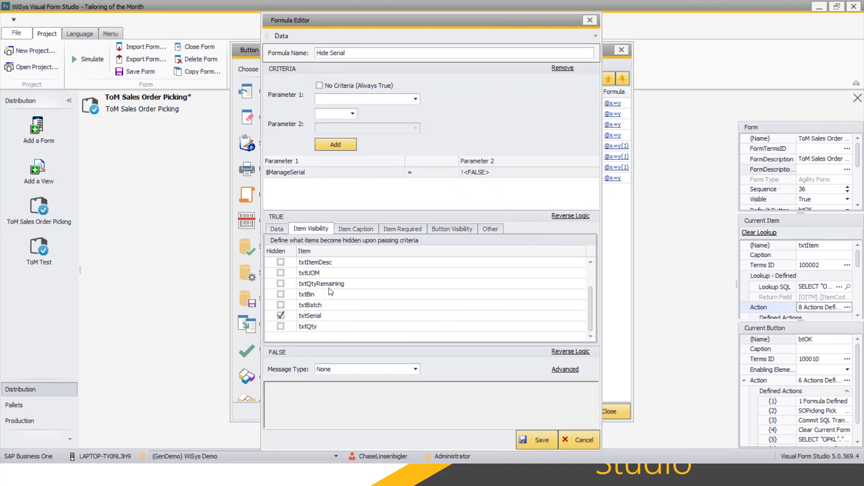
left_click(590, 20)
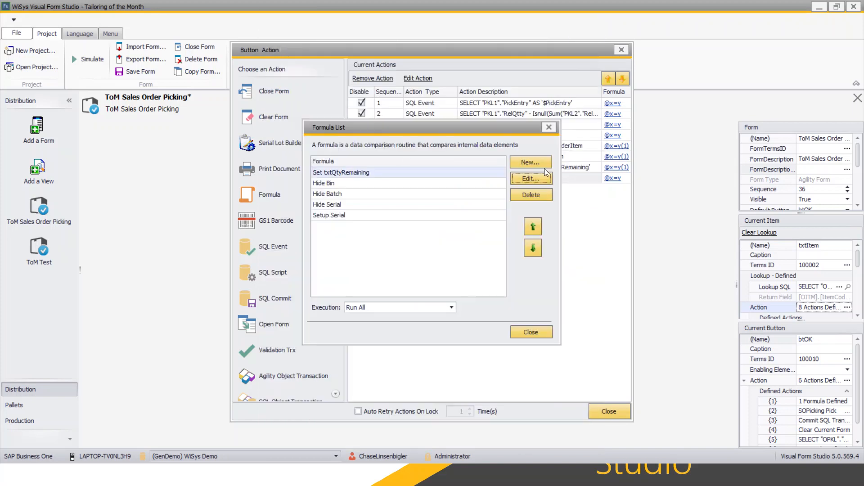
left_click(517, 177)
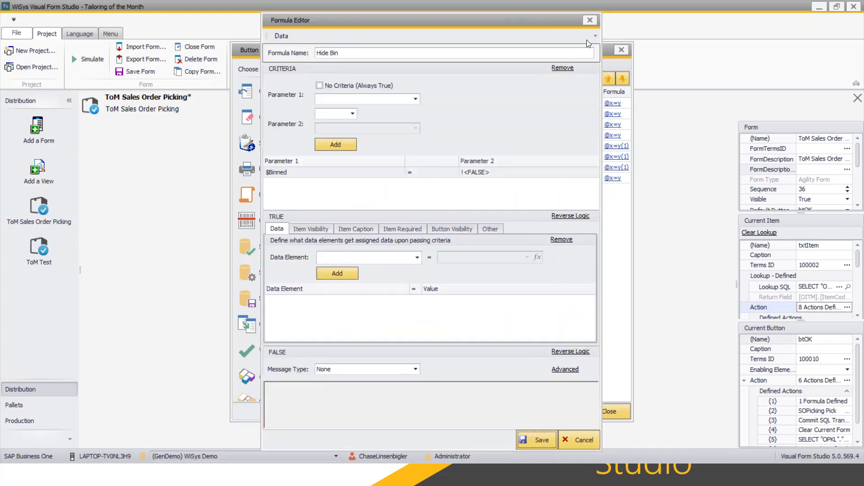
left_click(590, 21)
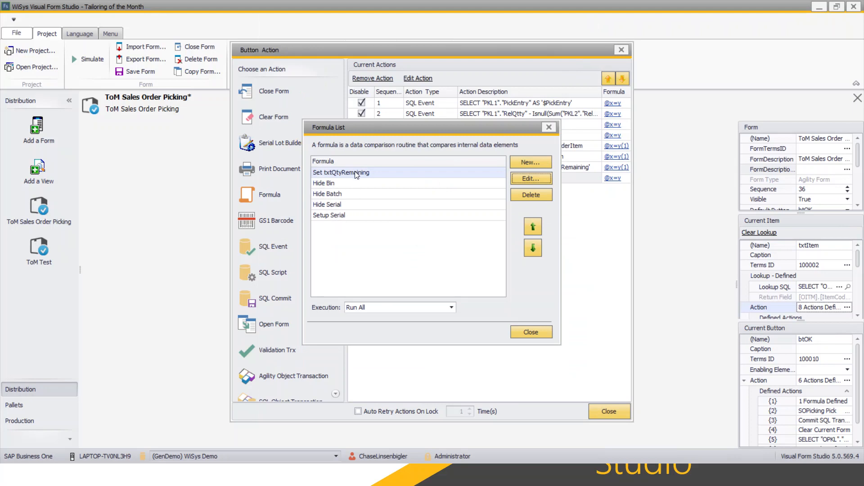
Examine the Item field's Set txtQtyRemaining formula, including its data assignment, visibility, caption, required and other settings
left_click(525, 179)
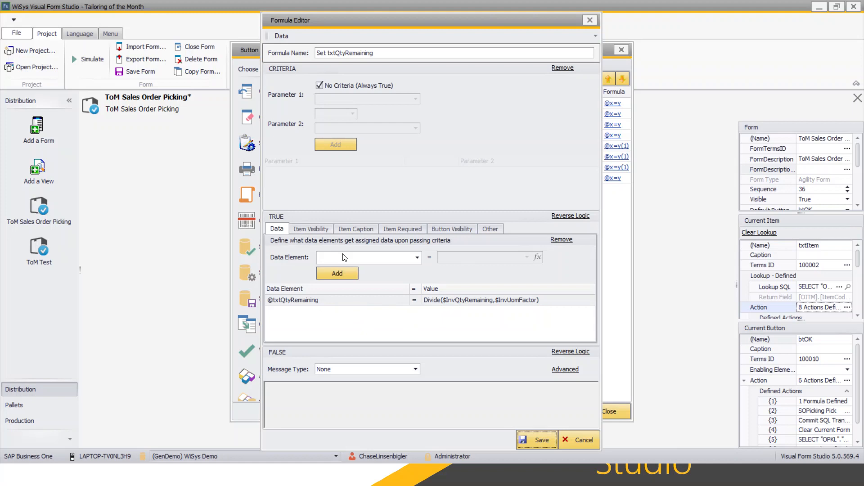
left_click(315, 232)
scroll(343, 325, "down", 1)
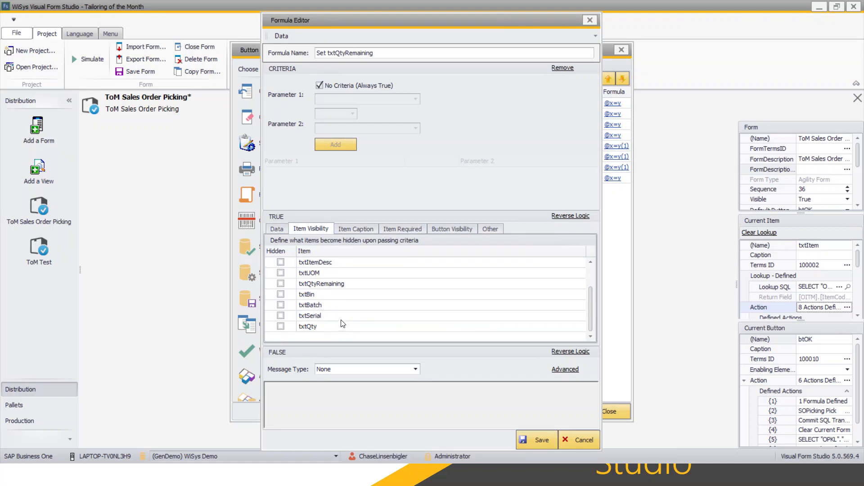
left_click(355, 229)
scroll(351, 285, "down", 1)
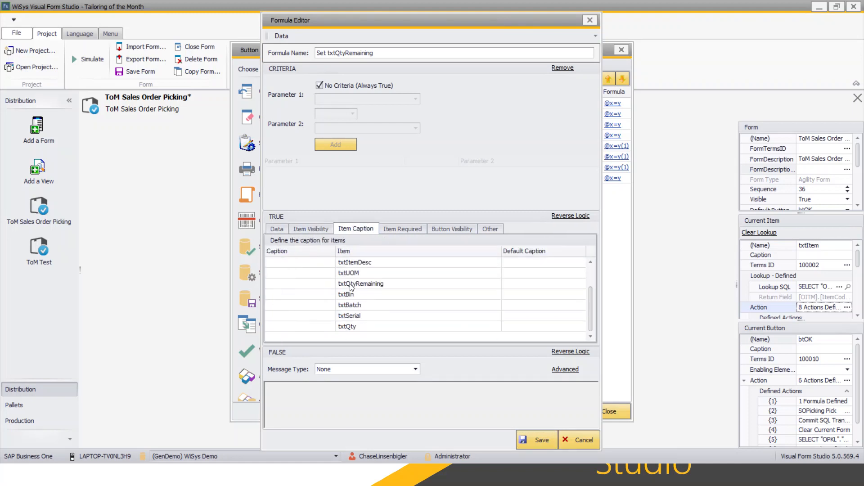
left_click(396, 229)
left_click(434, 227)
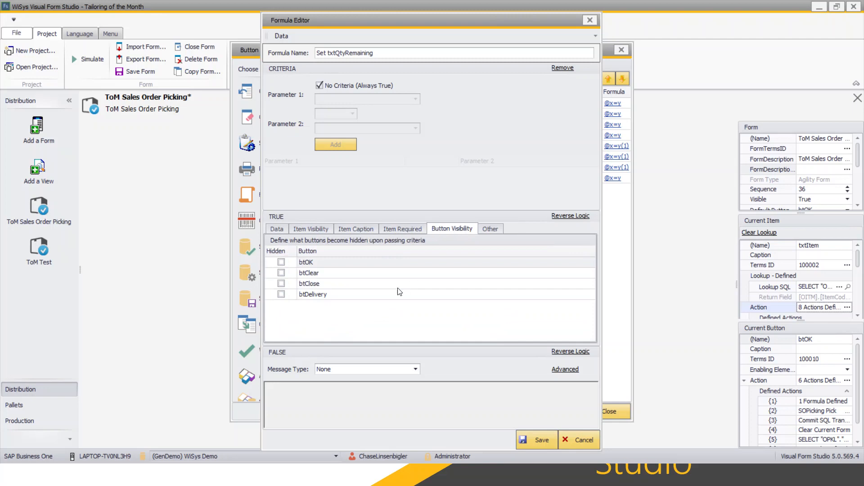
left_click(493, 228)
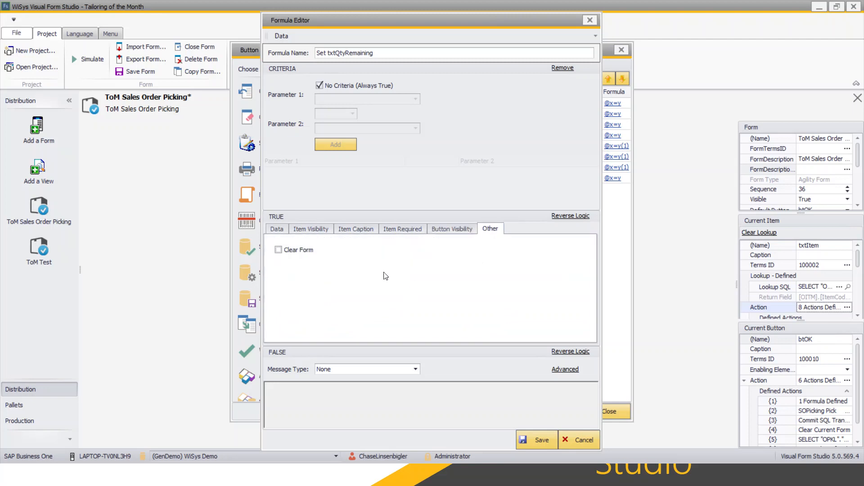
left_click(277, 229)
left_click(579, 447)
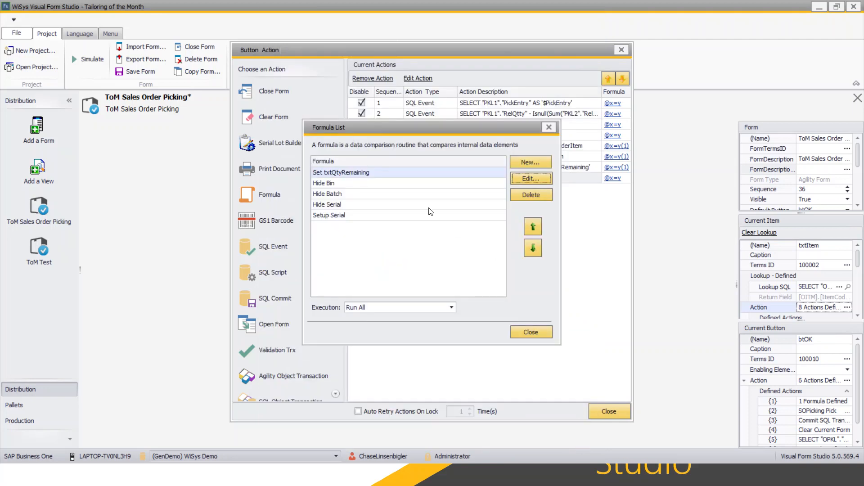
Delete the Set txtQtyRemaining formula from the Item field's formula action and close its action list
left_click(531, 195)
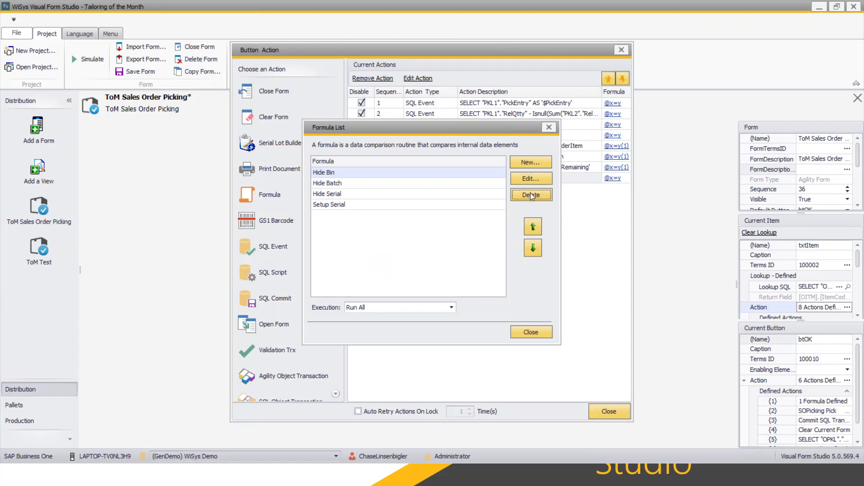
left_click(548, 128)
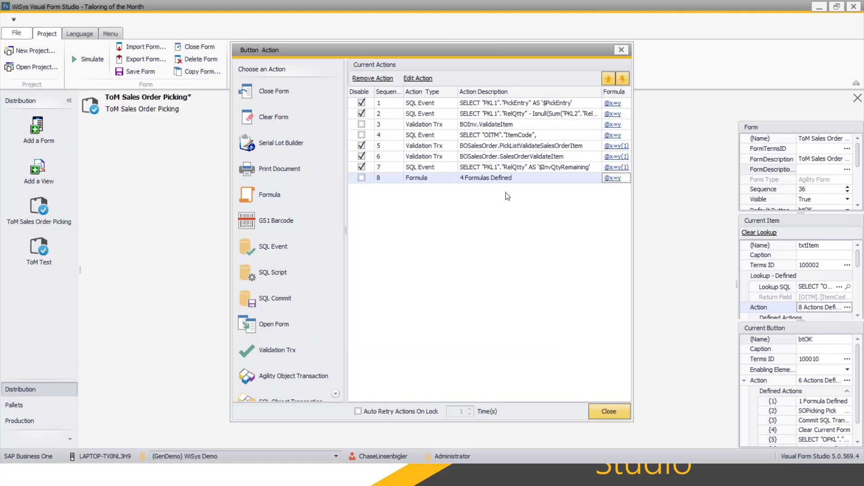
left_click(623, 51)
Add a formula action to the Order field and name its new formula "Set txtQtyRemaining"
left_click(399, 233)
left_click(847, 307)
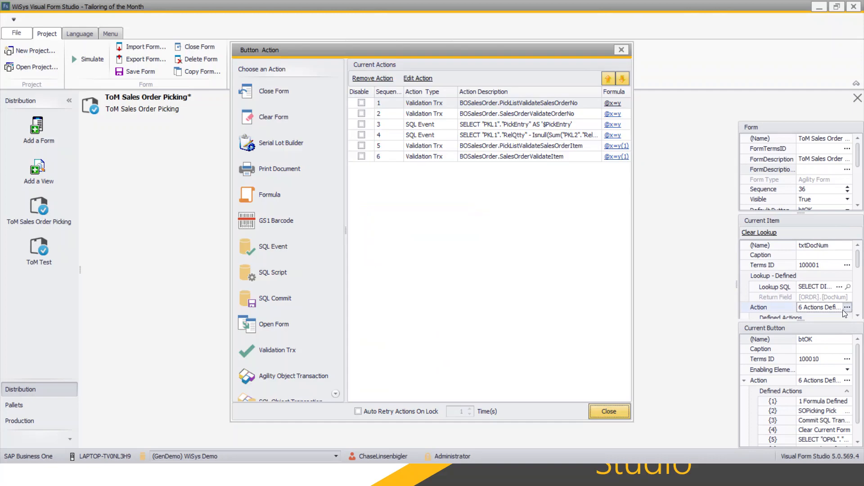
left_click(267, 198)
left_click(529, 161)
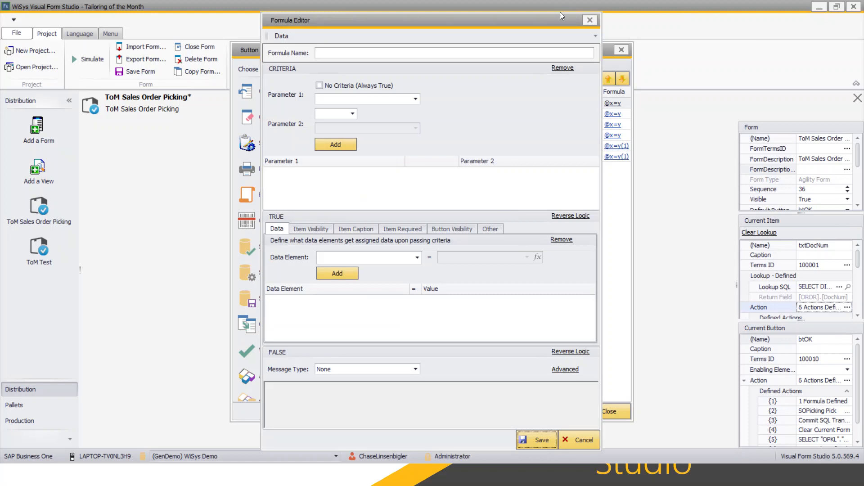
left_click(525, 52)
type("Set txtQtyRemaining")
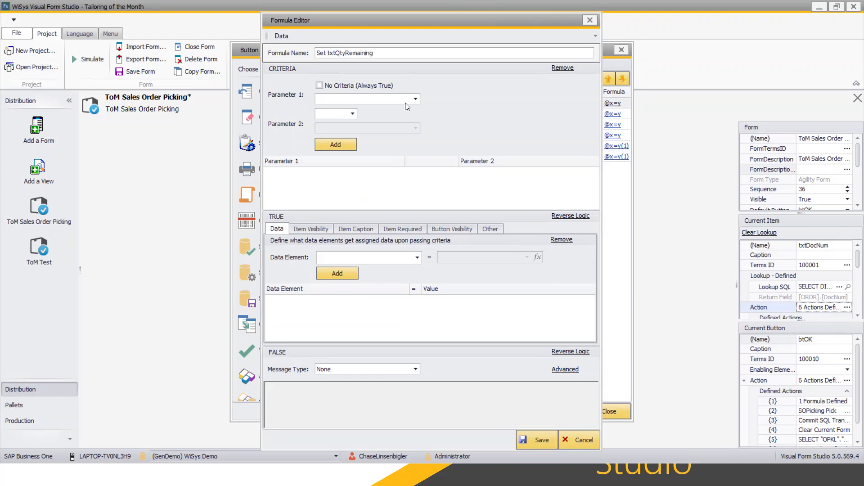
left_click(409, 102)
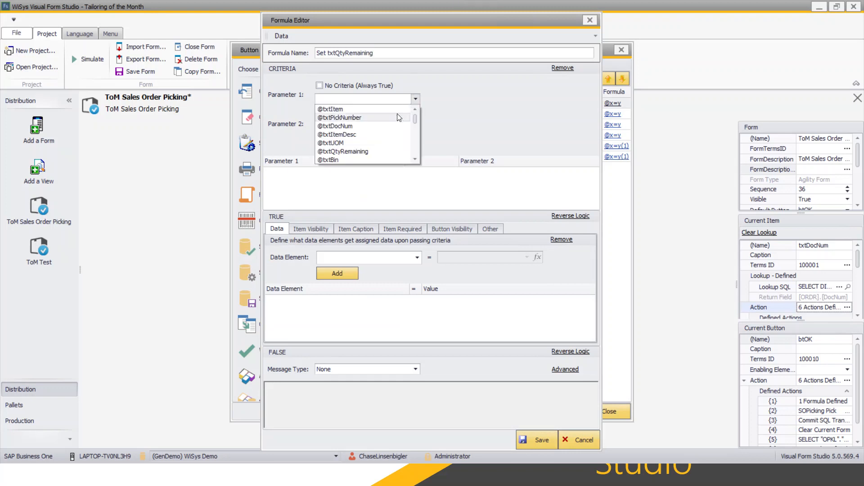
left_click(356, 152)
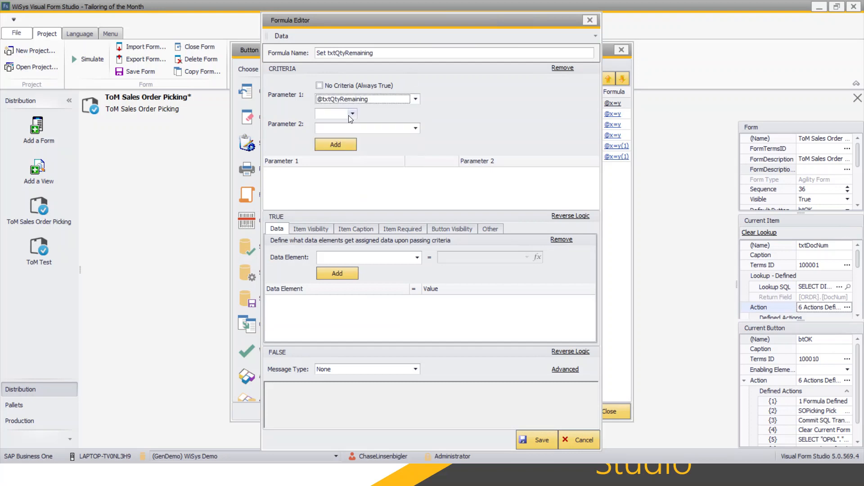
left_click(326, 101)
left_click(330, 97)
Set the Set txtQtyRemaining formula to No Criteria (Always True)
left_click(321, 85)
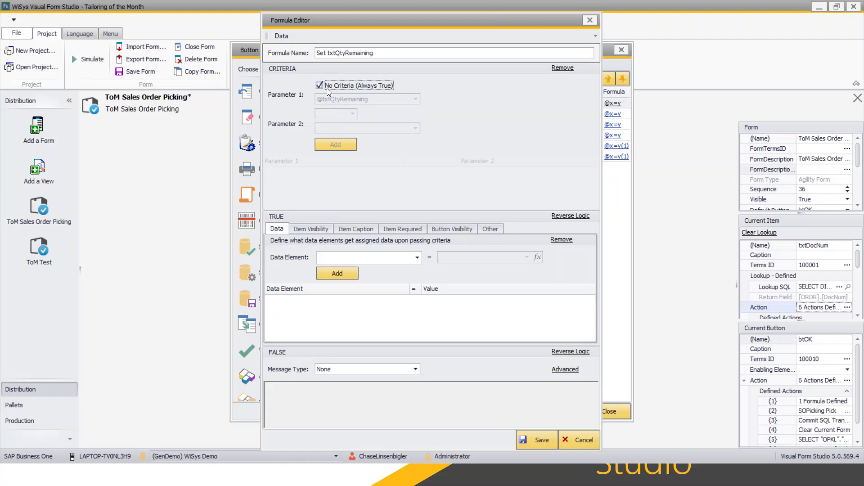
left_click(365, 261)
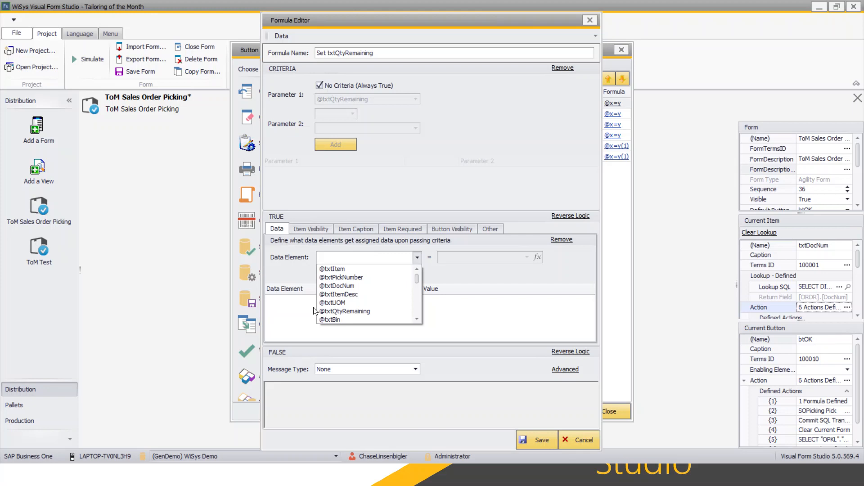
left_click(346, 311)
left_click(527, 257)
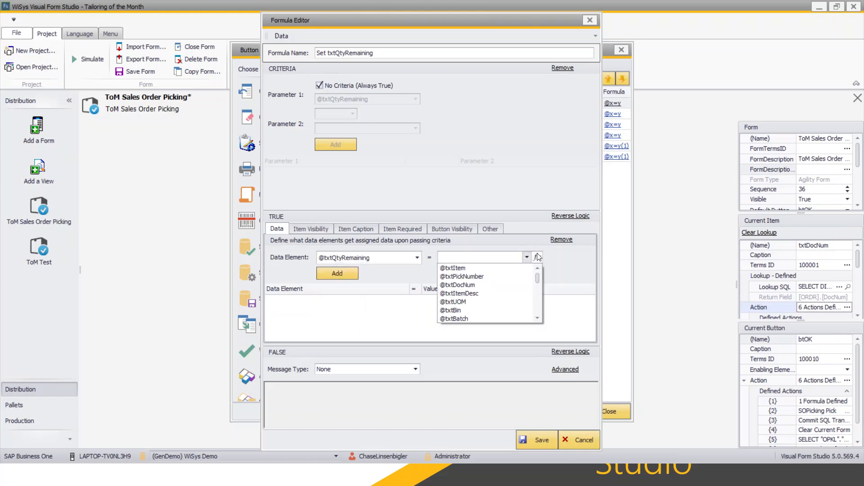
left_click(538, 257)
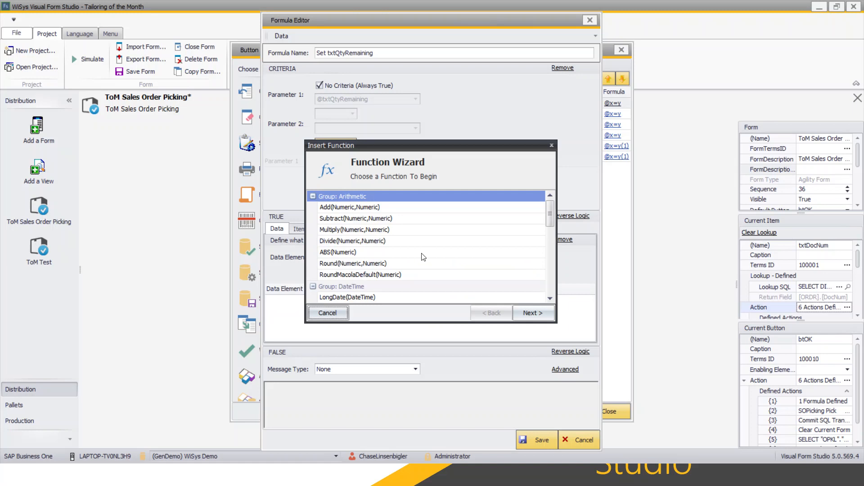
double_click(388, 244)
Set the Divide function to $InvQtyRemaining divided by $InvUomFactor and add the assignment to the formula's true results
left_click(382, 197)
left_click(551, 196)
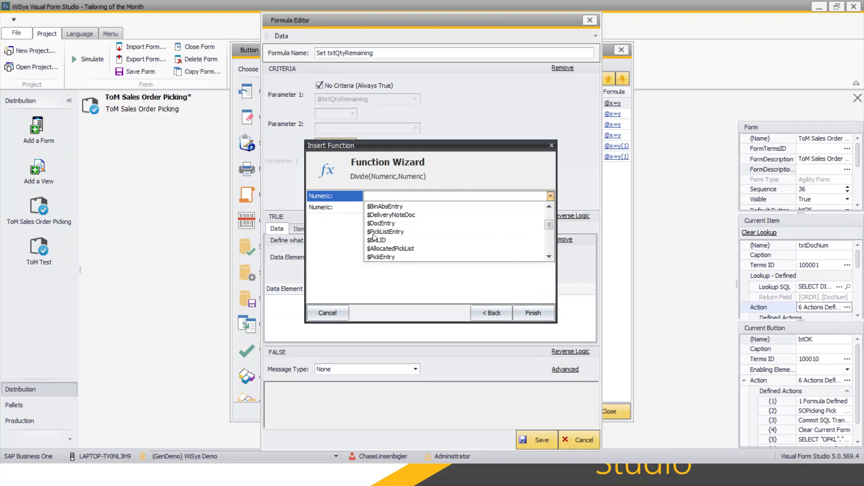
scroll(379, 237, "down", 5)
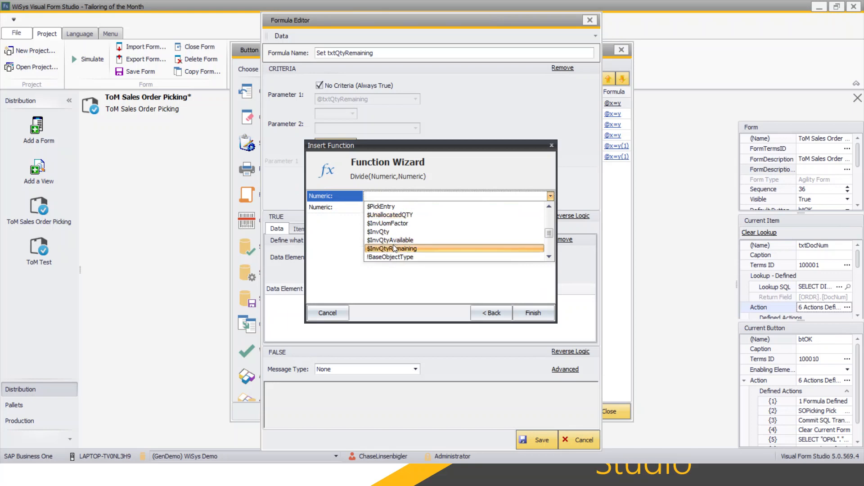
left_click(393, 248)
left_click(551, 208)
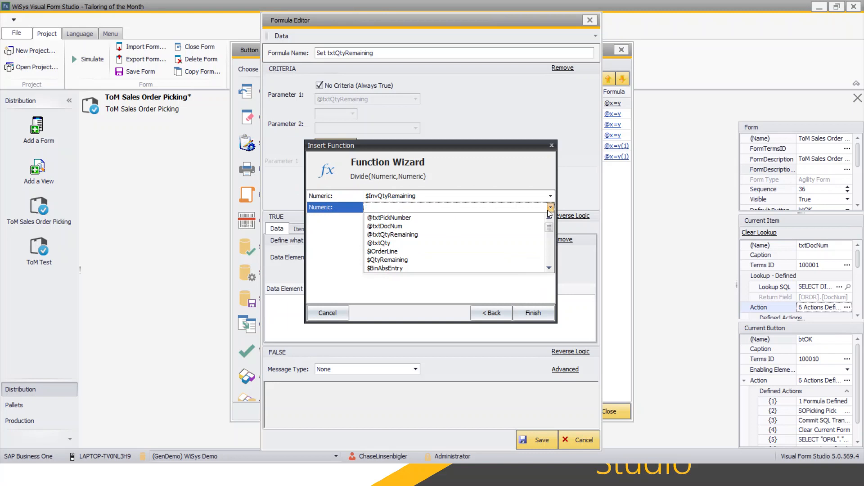
scroll(418, 248, "down", 3)
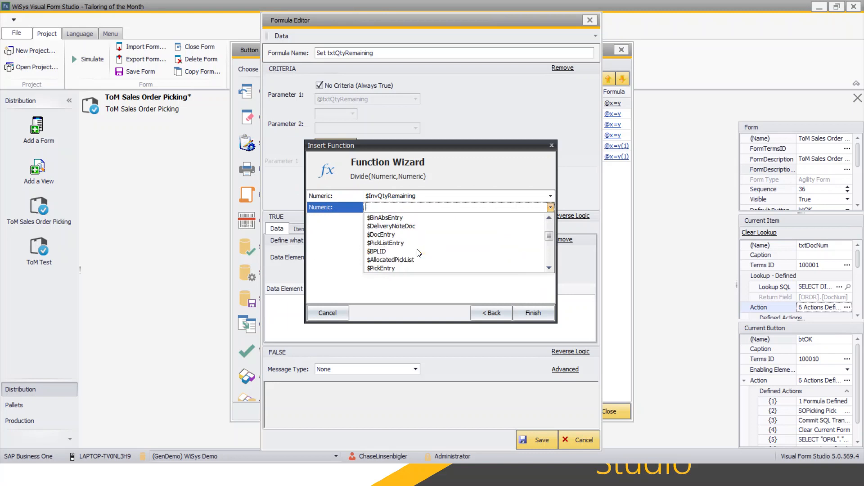
left_click(412, 260)
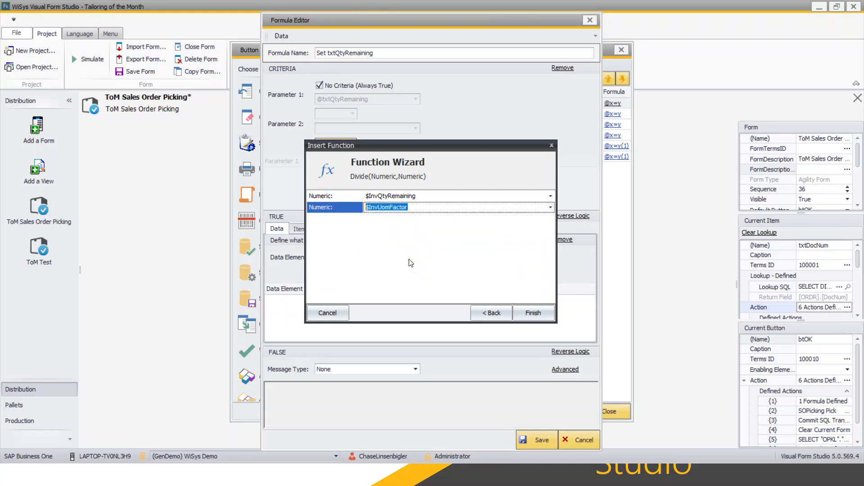
left_click(533, 312)
left_click(336, 274)
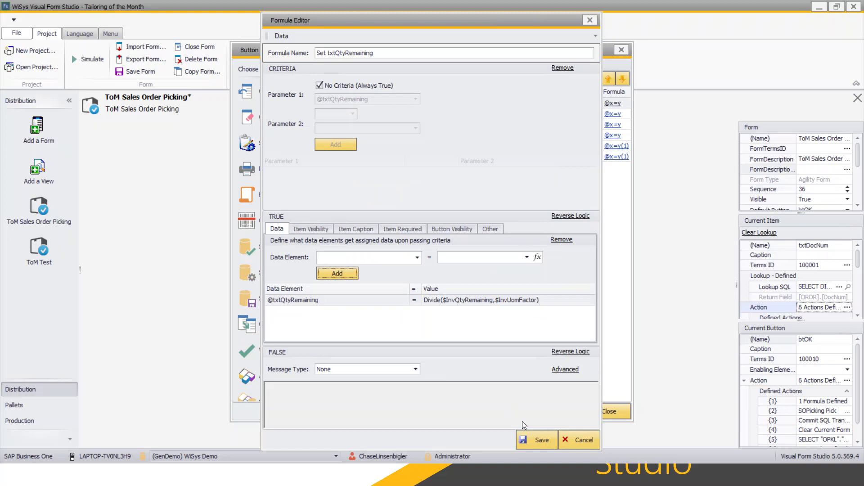
Save the Set txtQtyRemaining formula and close the Order field's formula list and action list
left_click(538, 439)
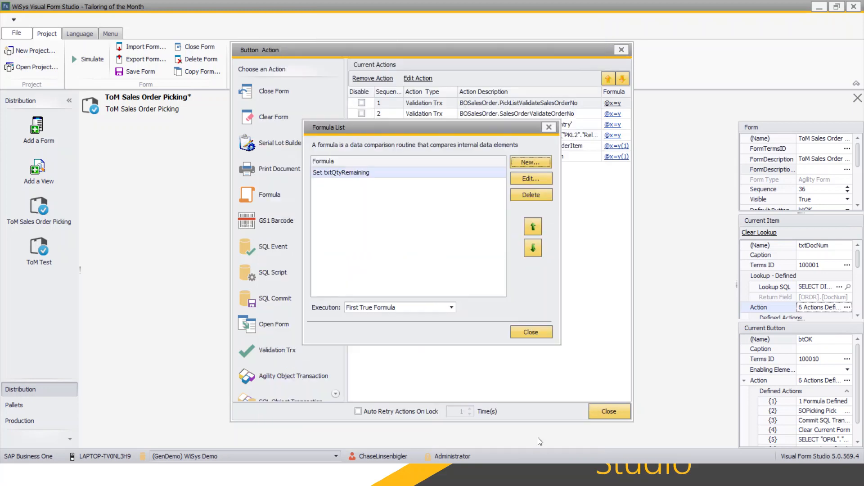
left_click(534, 331)
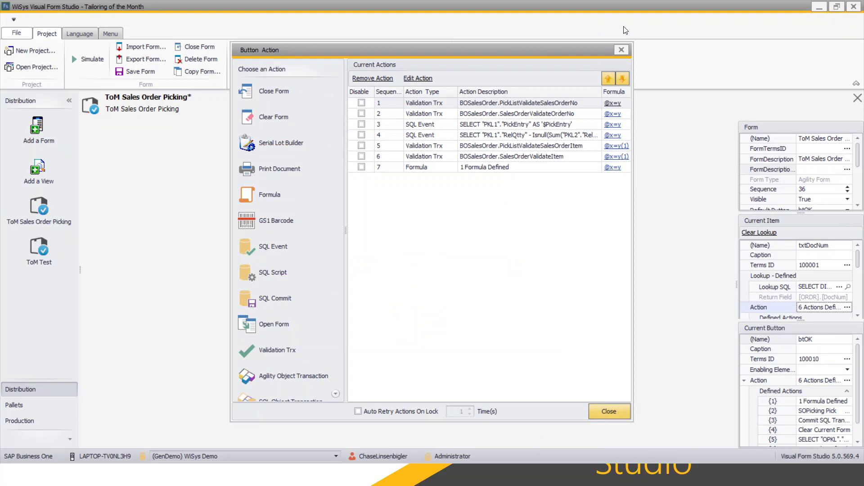
left_click(621, 50)
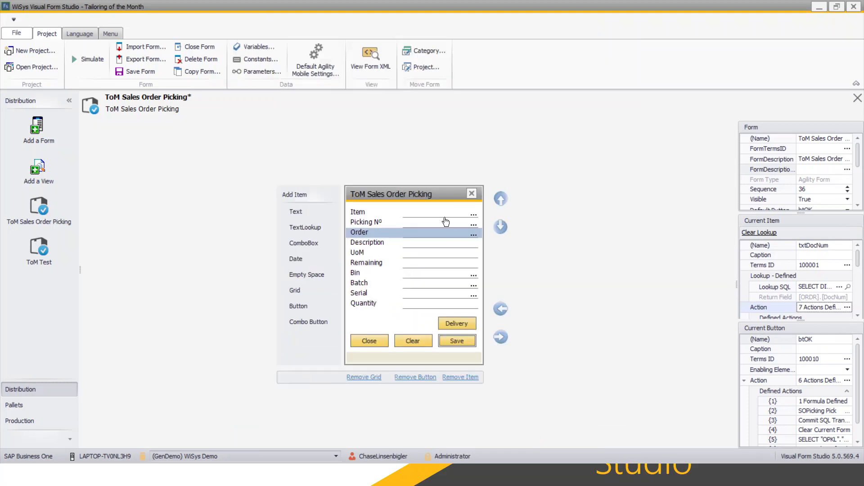
Review the action lists of the Item field and the Order field, comparing their disabled and active actions
left_click(471, 217)
left_click(847, 307)
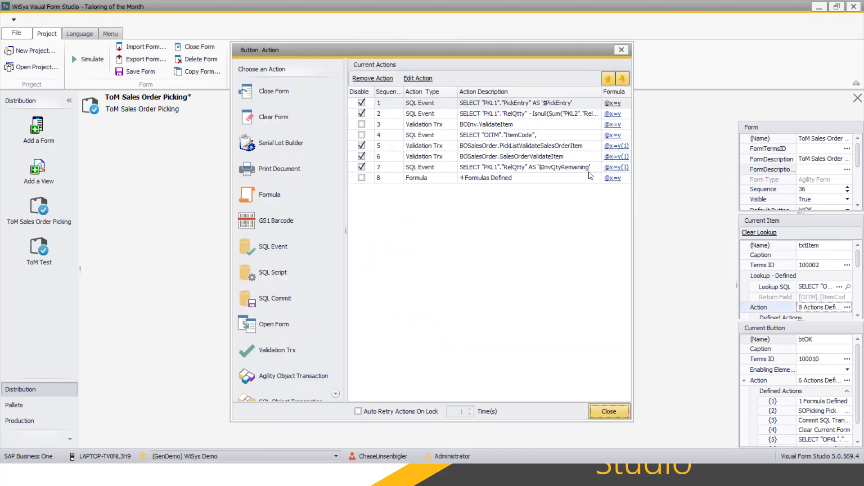
mouse_move(609, 180)
left_click(621, 50)
left_click(392, 233)
left_click(847, 307)
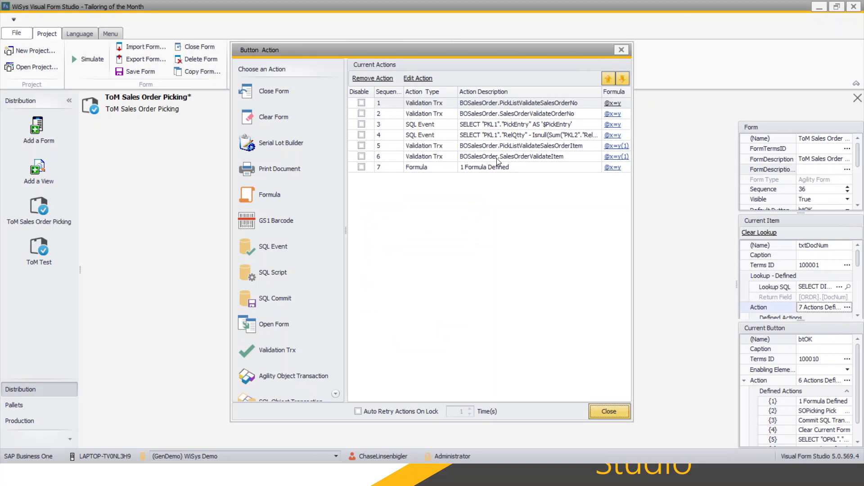
left_click(622, 50)
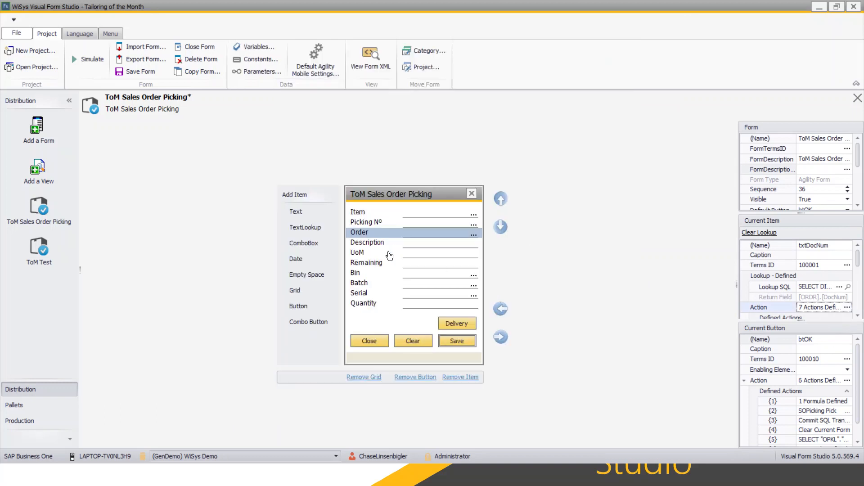
Save the ToM Sales Order Picking form, start a simulation and enter item A00001
left_click(133, 71)
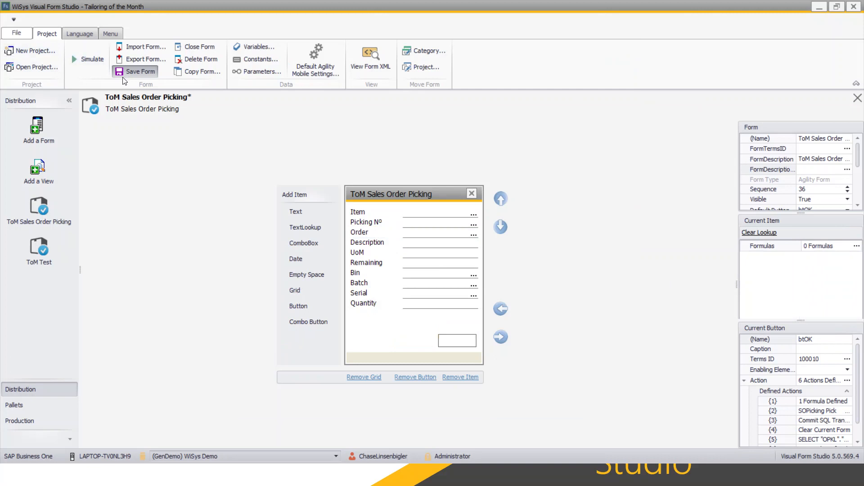
left_click(88, 62)
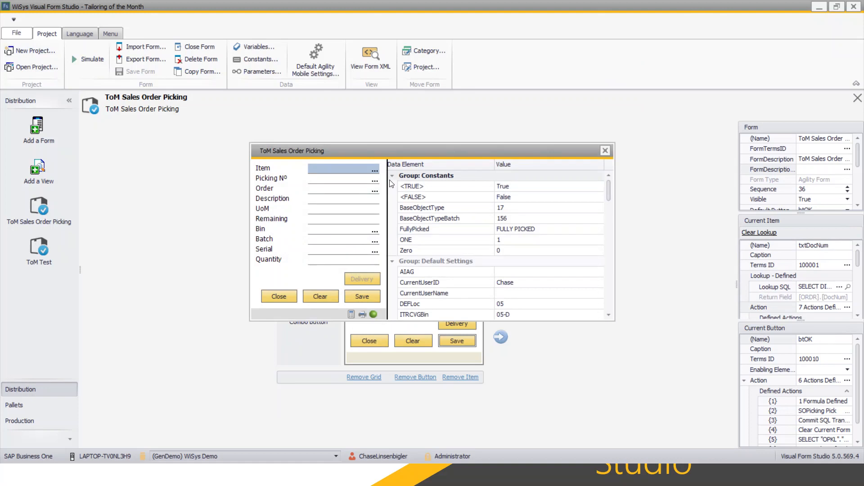
type("A00001")
key("Return")
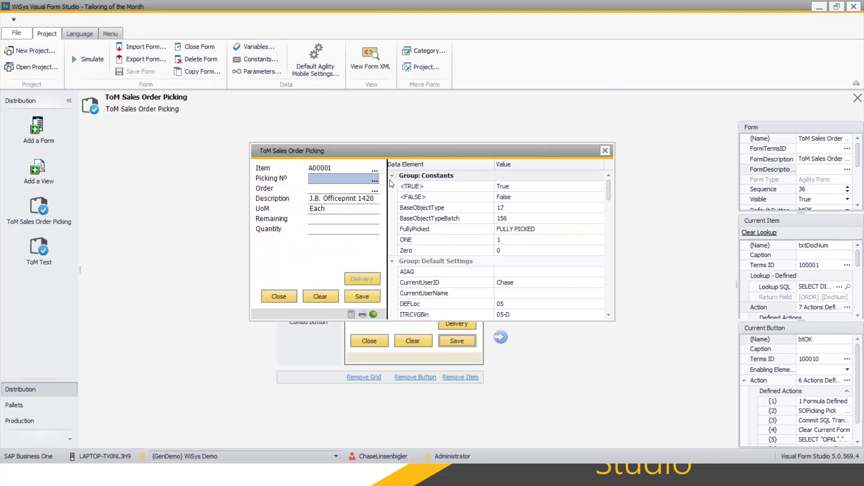
Look up and choose the first pick list and its first sales order in the simulated form
left_click(375, 180)
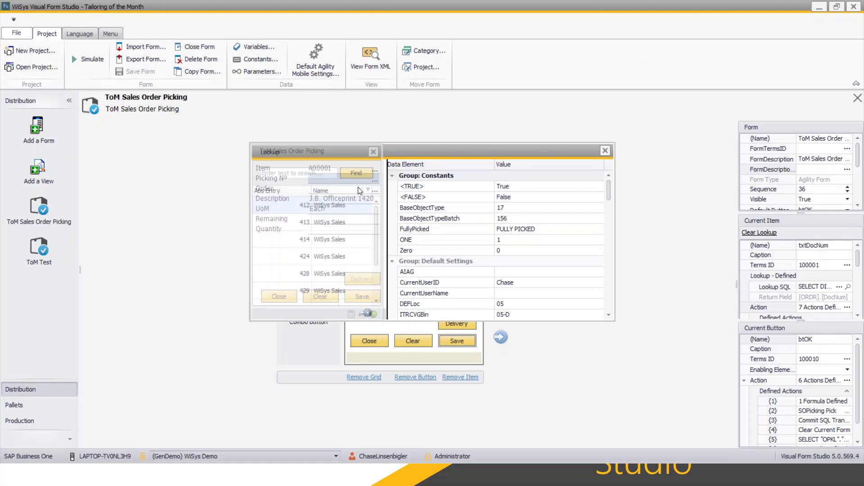
double_click(378, 216)
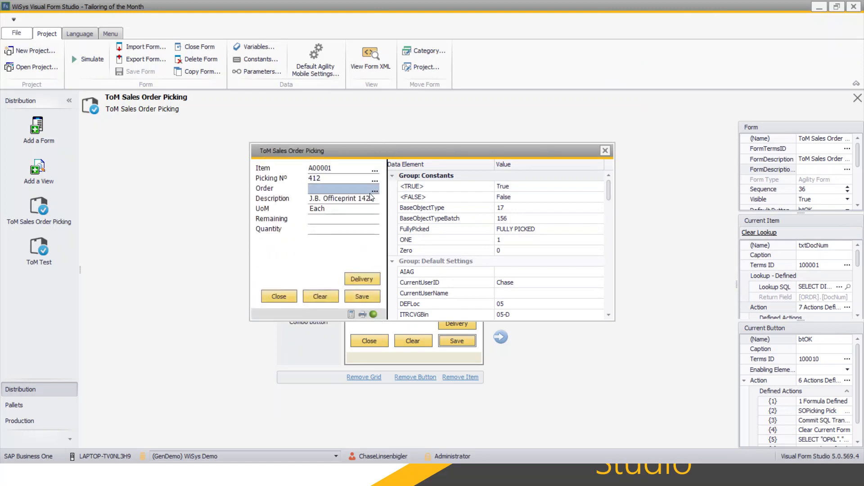
left_click(374, 191)
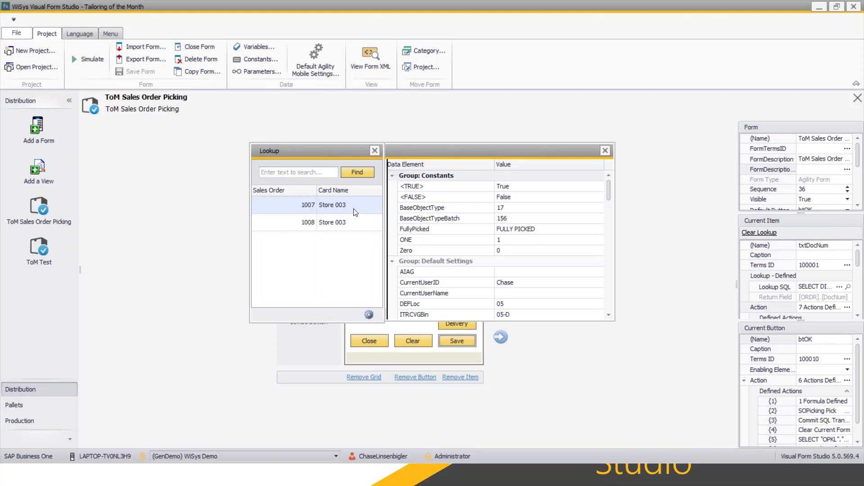
double_click(355, 211)
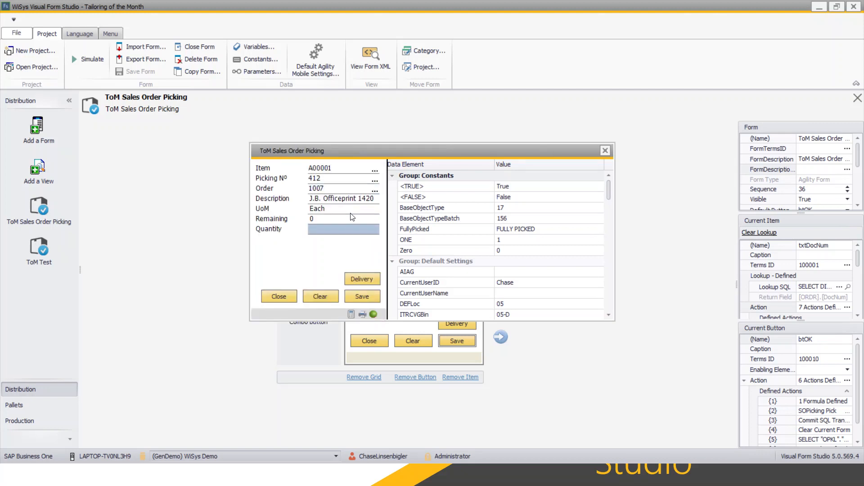
Clear the simulated form and examine the sales orders offered by the Order lookup, closing it without choosing one
left_click(320, 297)
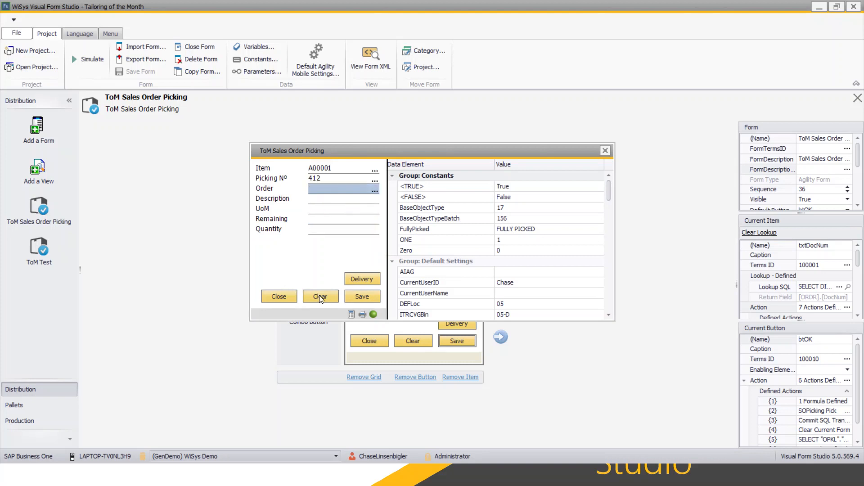
left_click(375, 192)
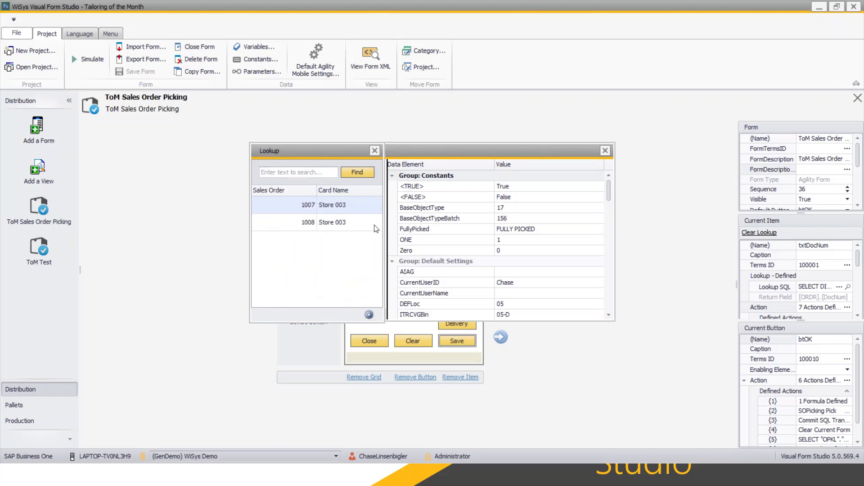
left_click(376, 150)
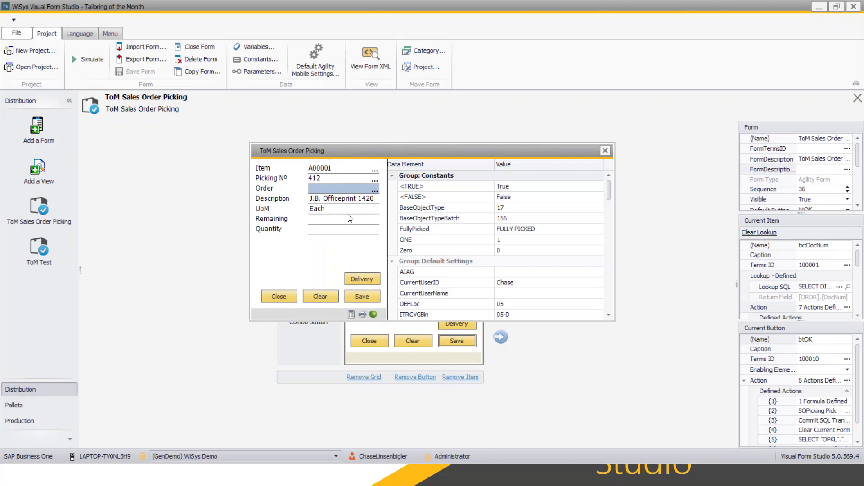
left_click(375, 190)
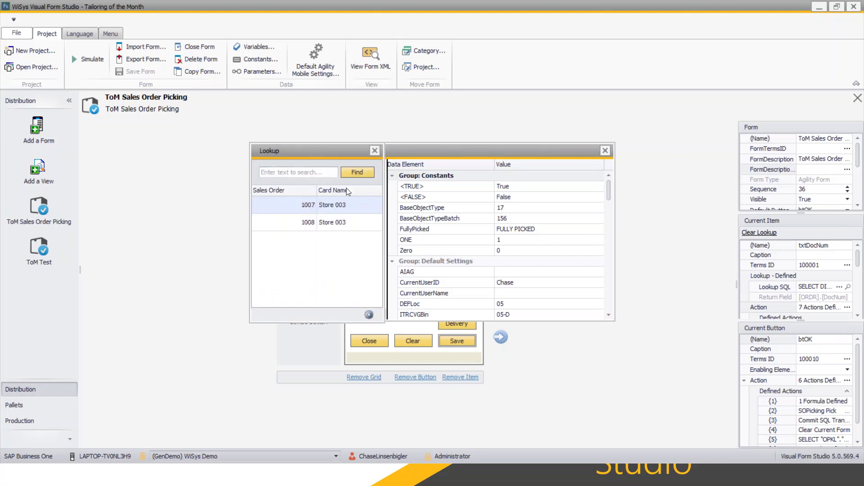
left_click(374, 151)
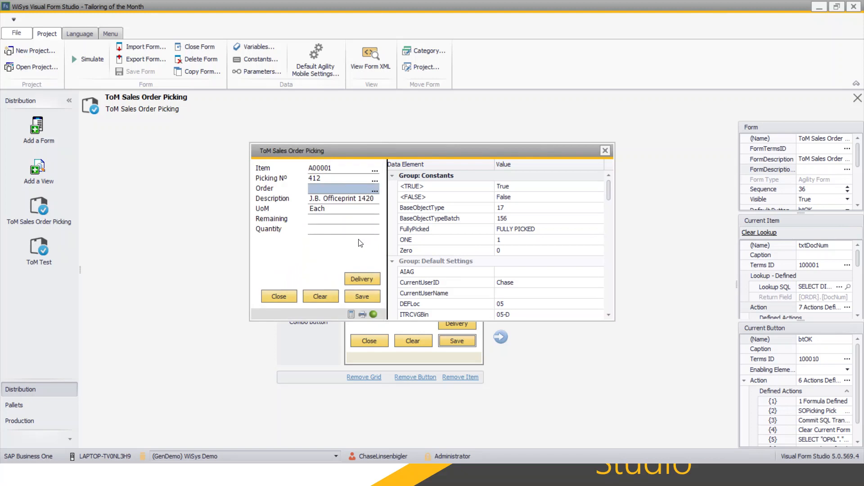
Try three sales order numbers missing from the lookup in the Order field, checking the offered orders in between
type("1000")
key("Return")
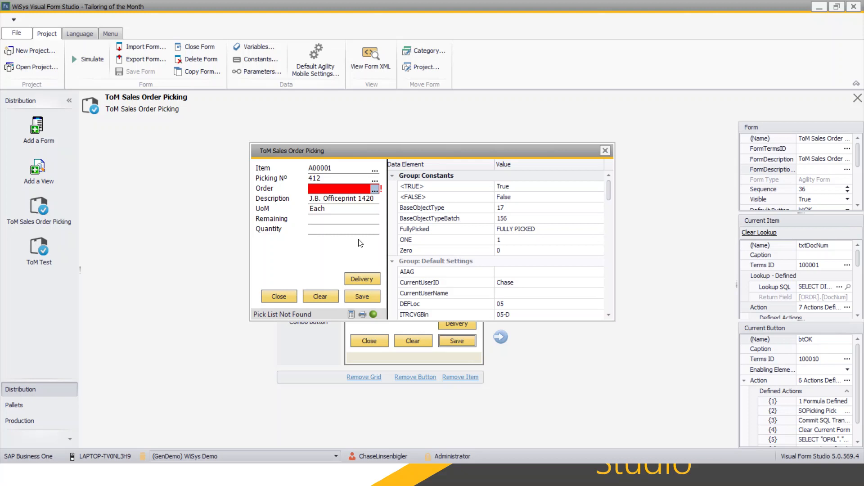
type("1010")
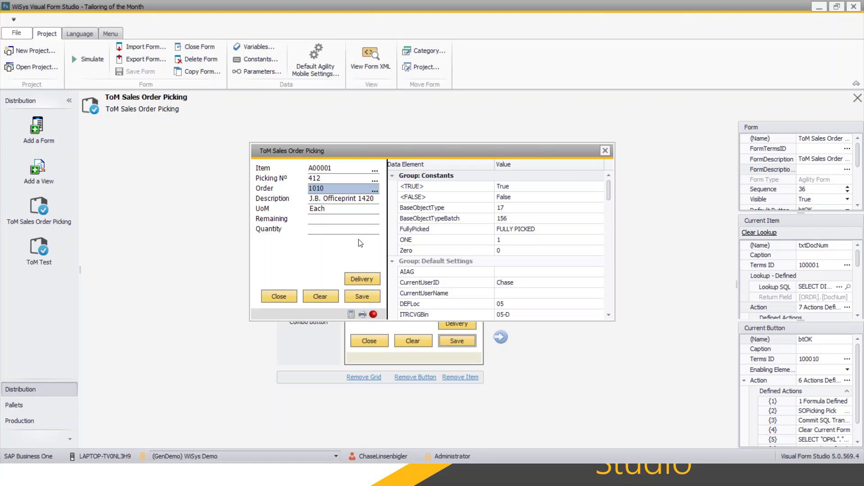
key("Return")
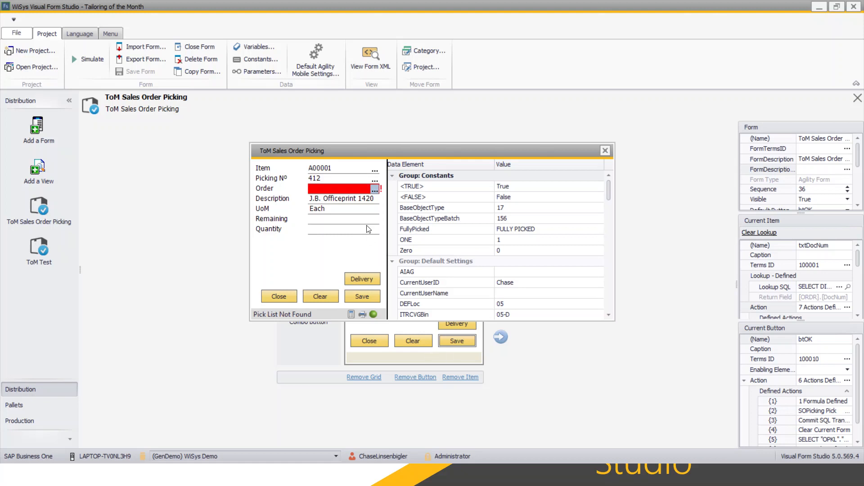
left_click(374, 190)
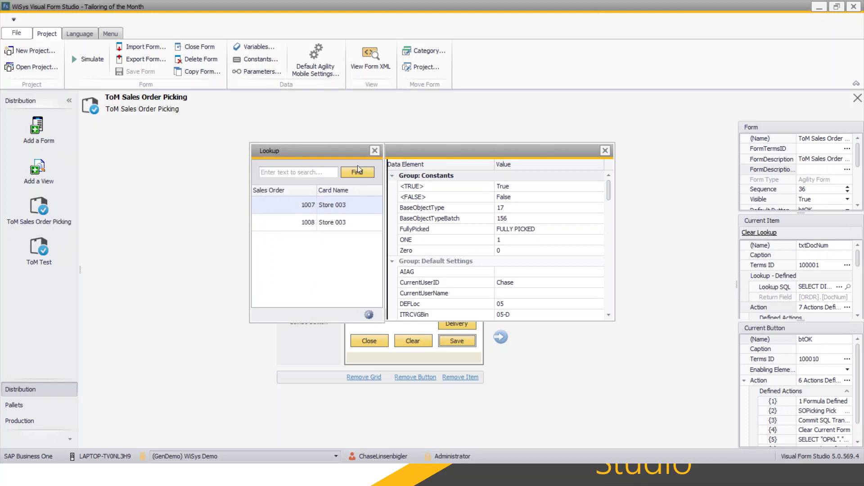
left_click(374, 151)
type("200")
key("Return")
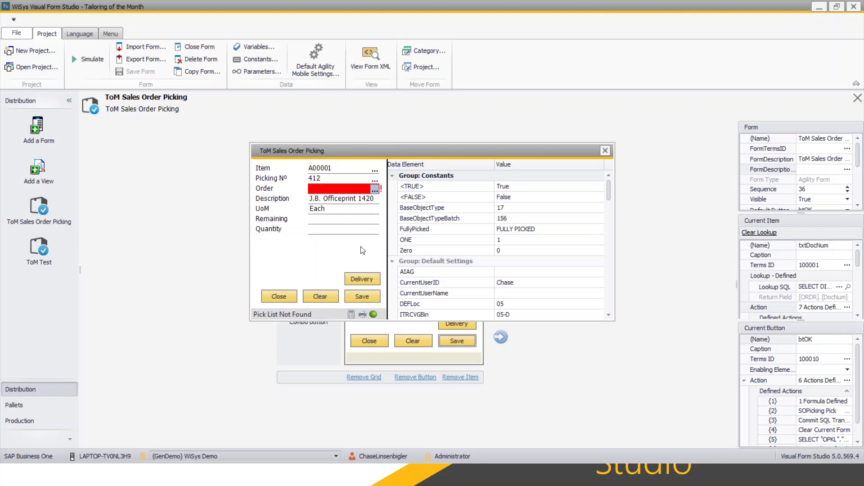
Test the Order lookup with the first sales order, clear the form, and choose the second sales order instead
left_click(374, 189)
double_click(325, 204)
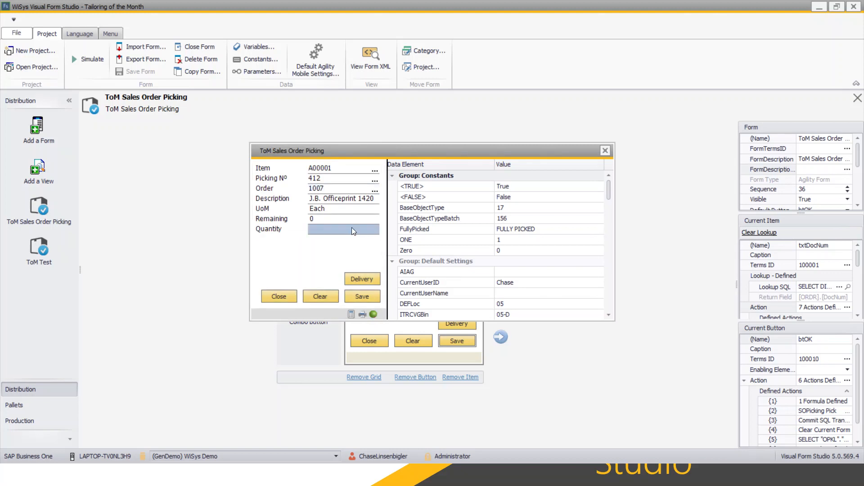
left_click(318, 297)
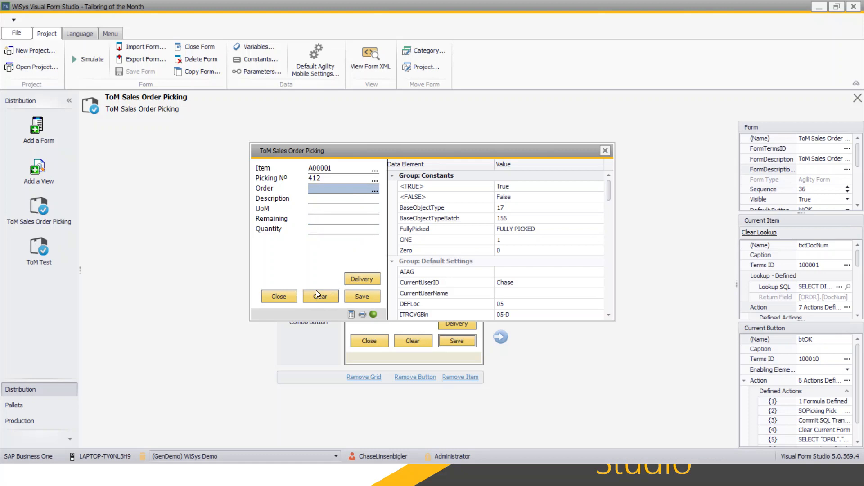
left_click(374, 190)
double_click(333, 223)
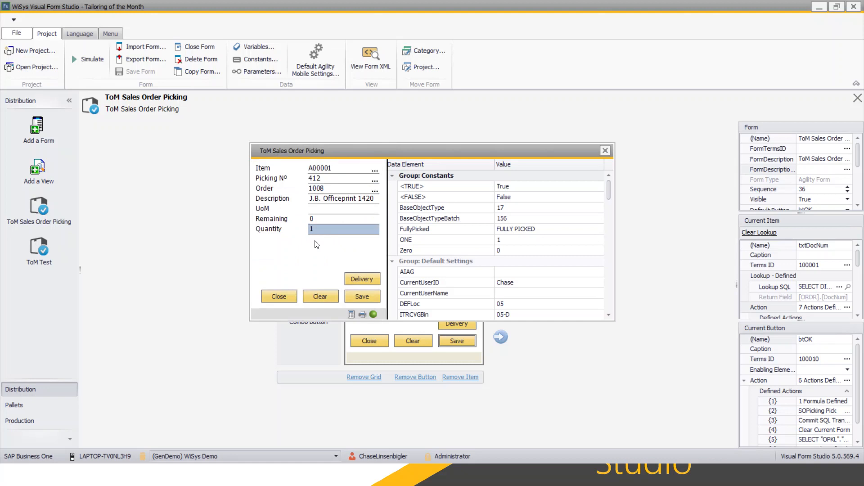
Test a quantity of 1 against the chosen sales order and clear the simulated form
key("Tab")
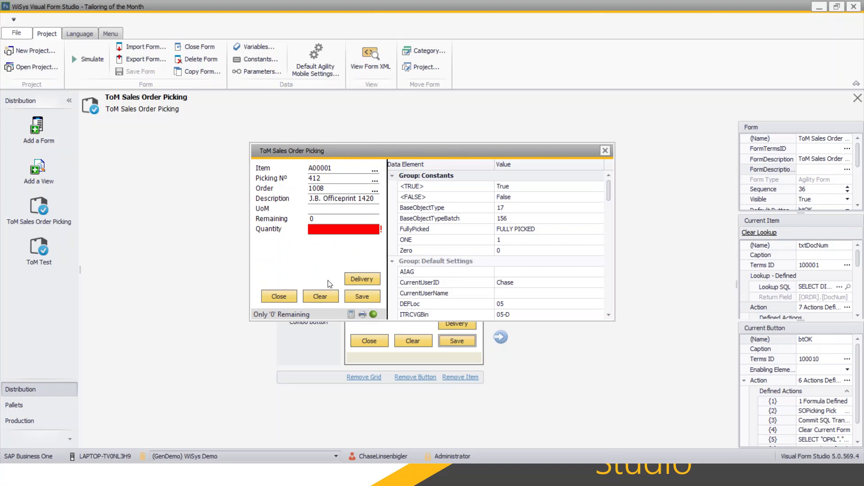
left_click(326, 297)
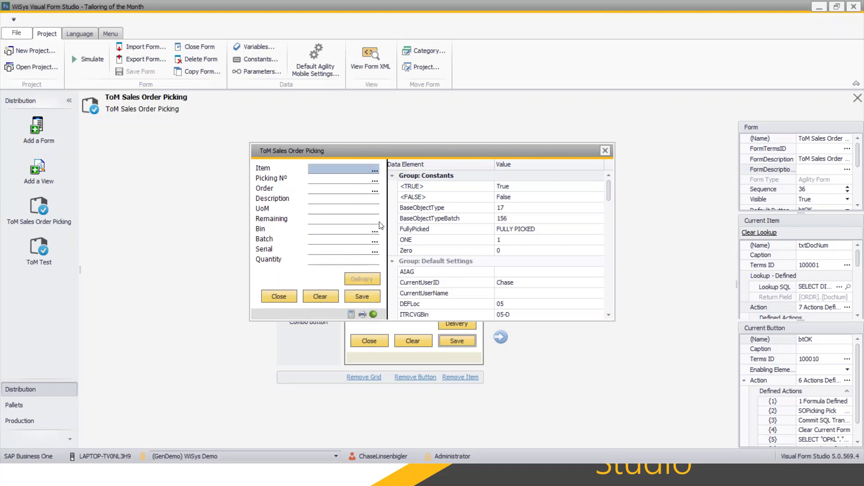
Enter item A00001 in the simulated form and choose the last pick list in the lookup and its first sales order
type("A00001")
key("Return")
left_click(376, 182)
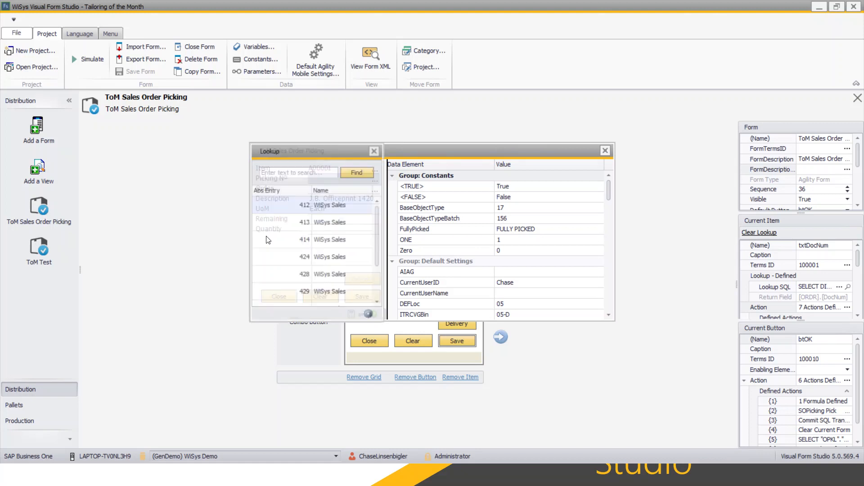
double_click(315, 287)
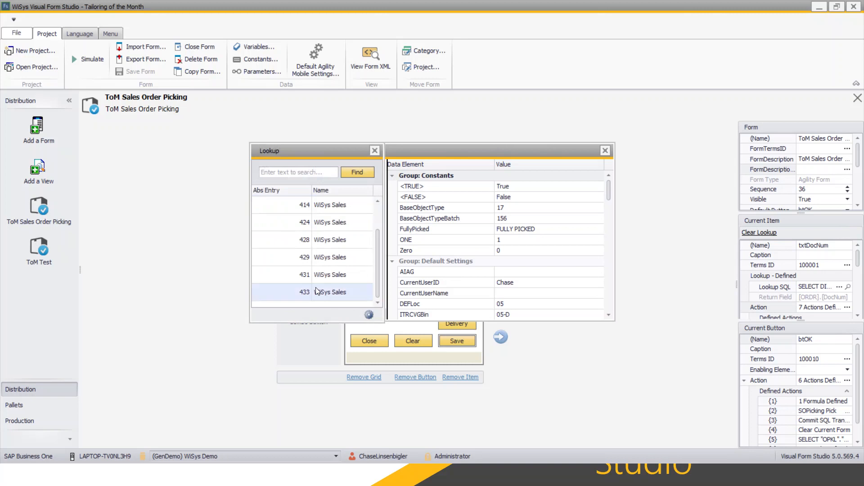
left_click(375, 192)
double_click(289, 208)
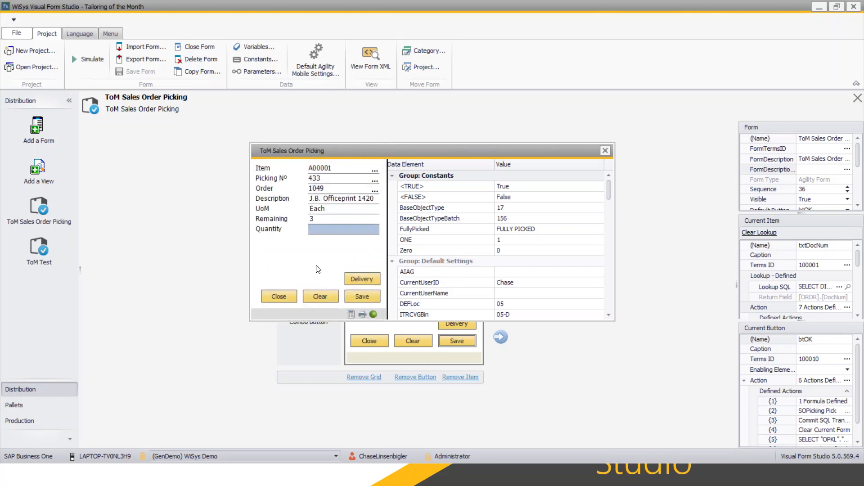
Submit a picking quantity of 2 for the chosen order and close the simulation
type("2")
key("Return")
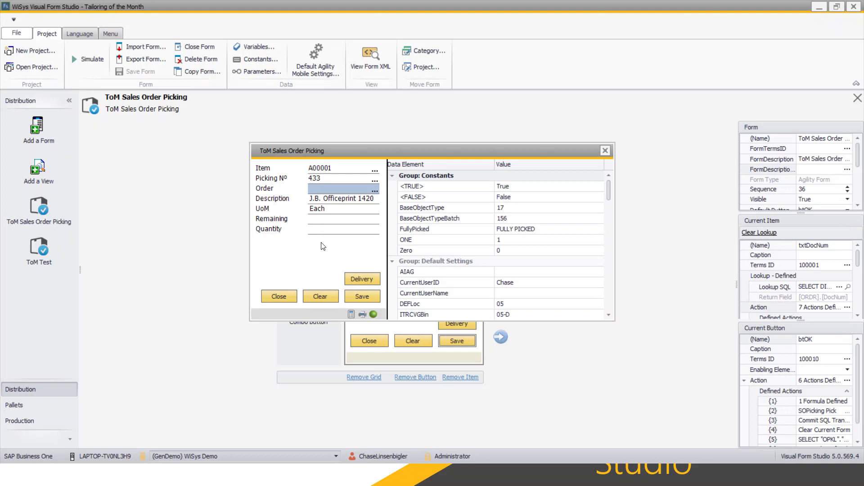
left_click(605, 151)
Try the Item field below Order in the form layout, and return it to the first position
left_click(414, 213)
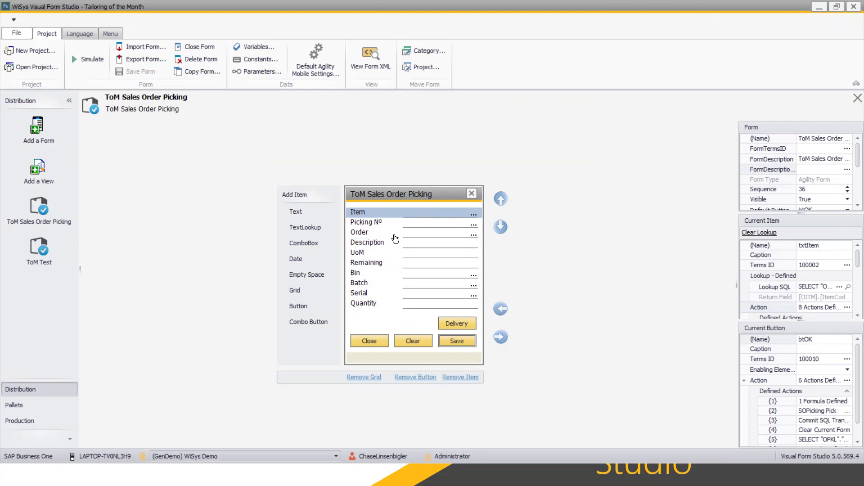
left_click(497, 226)
left_click(497, 226)
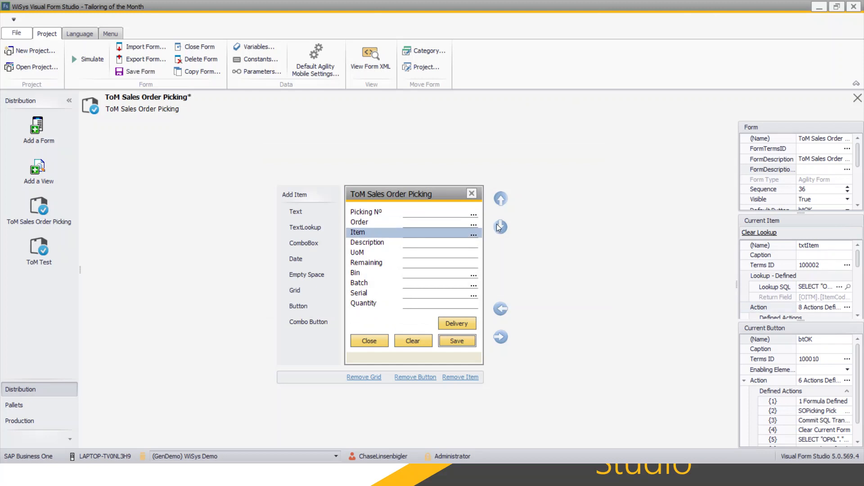
left_click(500, 200)
left_click(500, 199)
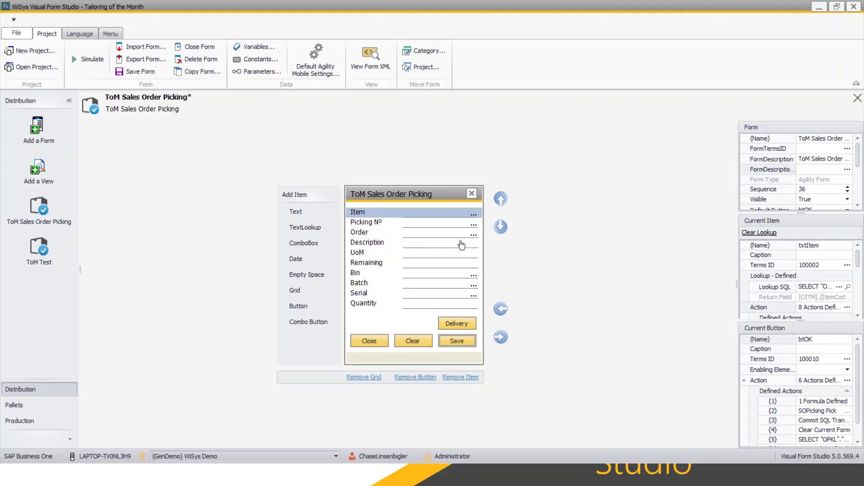